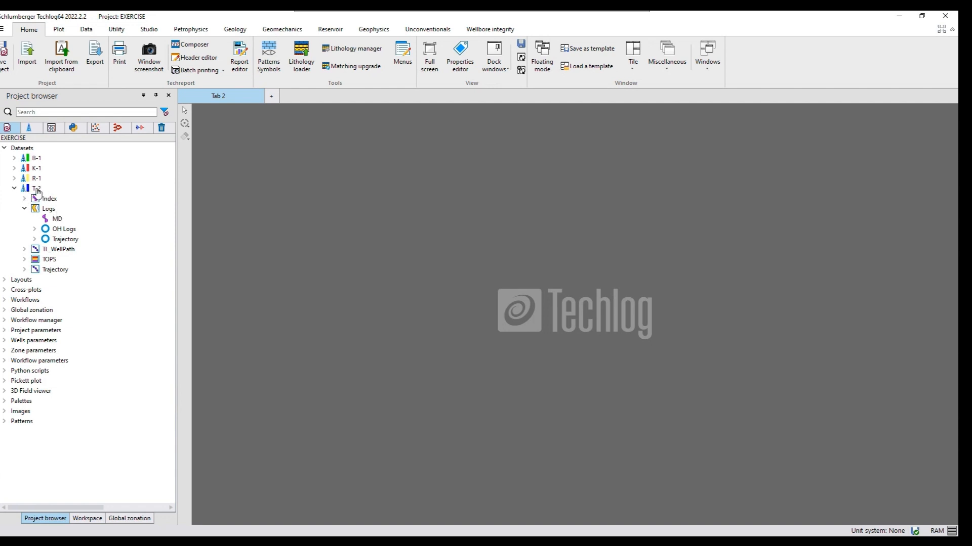
# Expand well T-2's OH Logs family and open the Extrapolation method for overburden stress
pyautogui.click(34, 230)
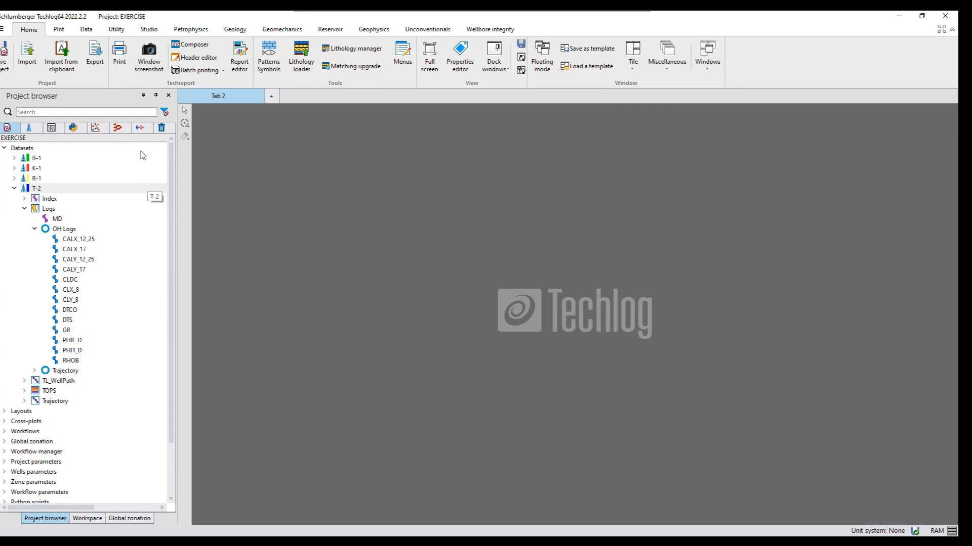
pyautogui.click(280, 31)
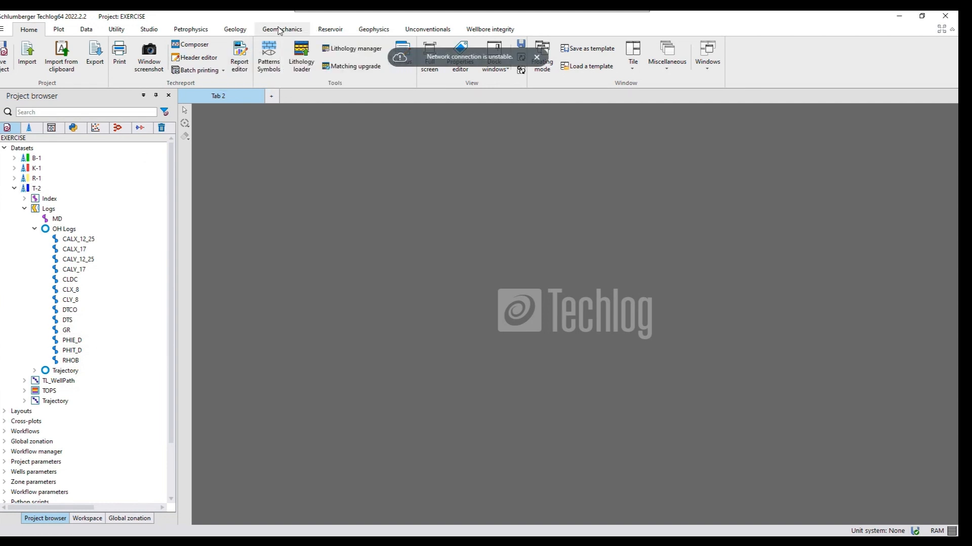
pyautogui.click(536, 57)
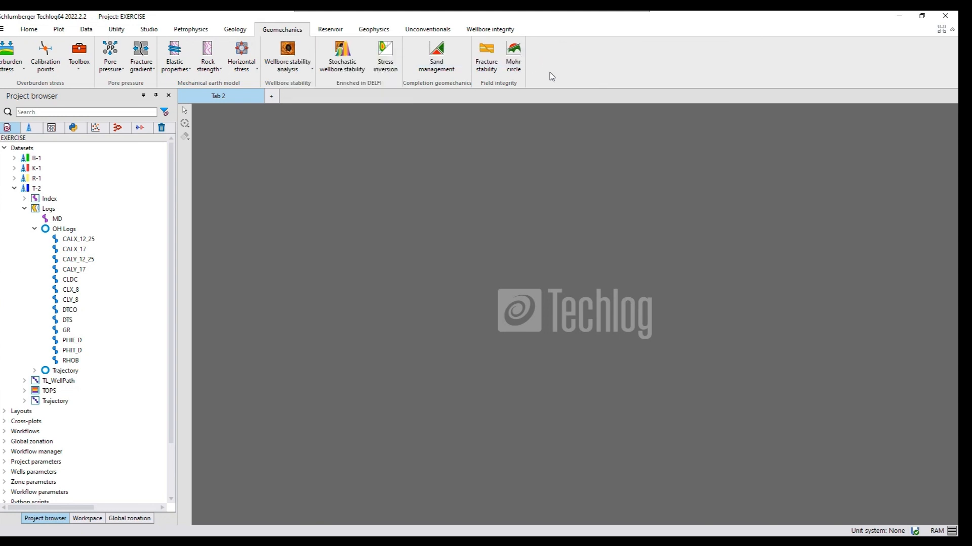
pyautogui.click(7, 59)
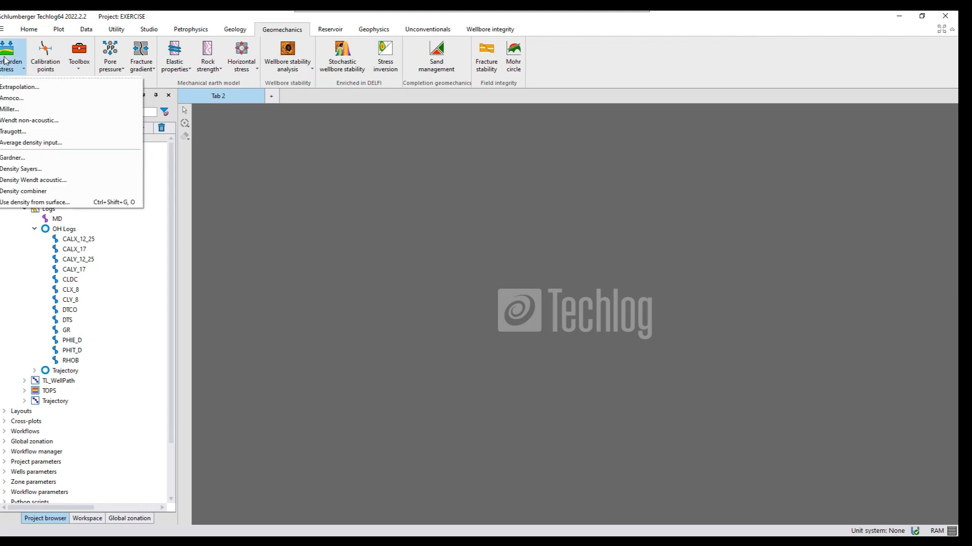
pyautogui.click(18, 89)
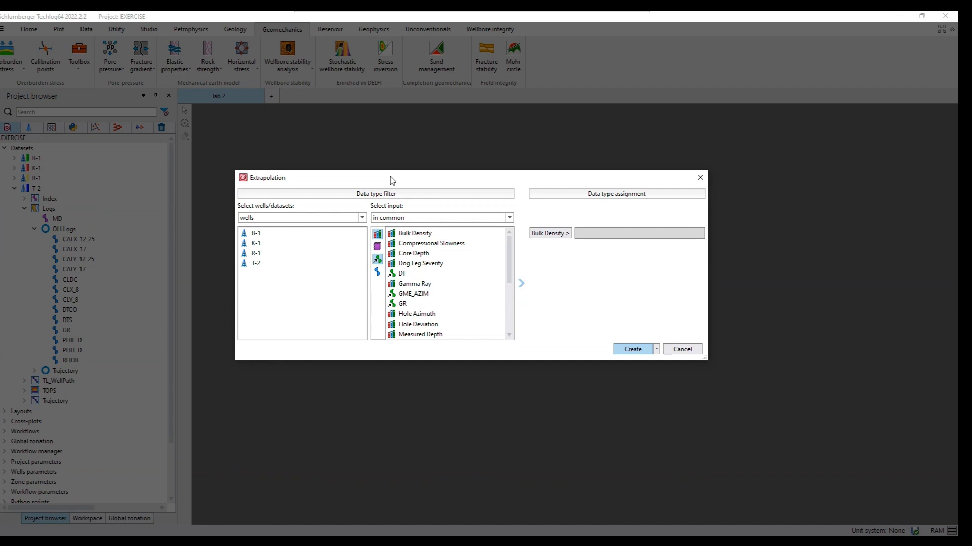
# Create the Extrapolation method for well T-2 with Bulk Density assigned as input, and load T-2's Logs dataset into it
pyautogui.click(255, 268)
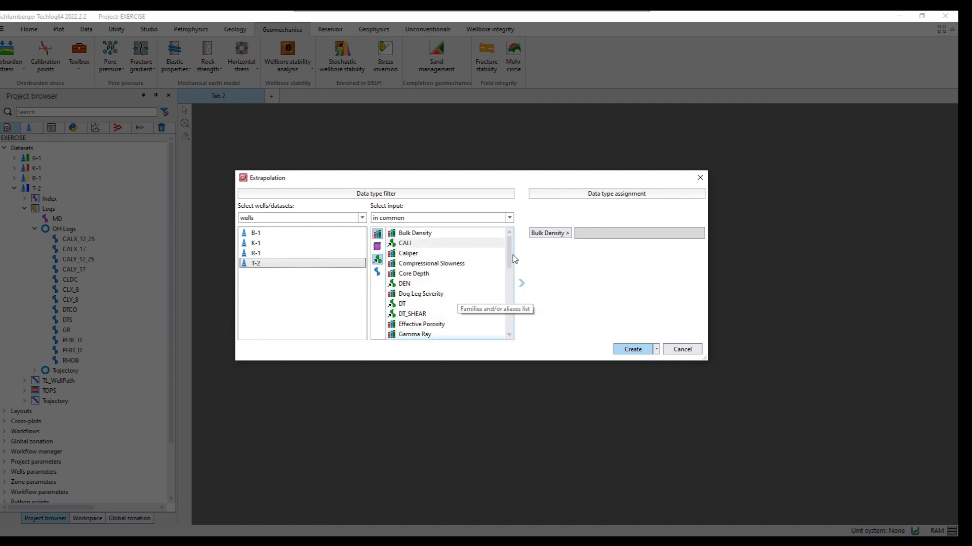
pyautogui.click(378, 261)
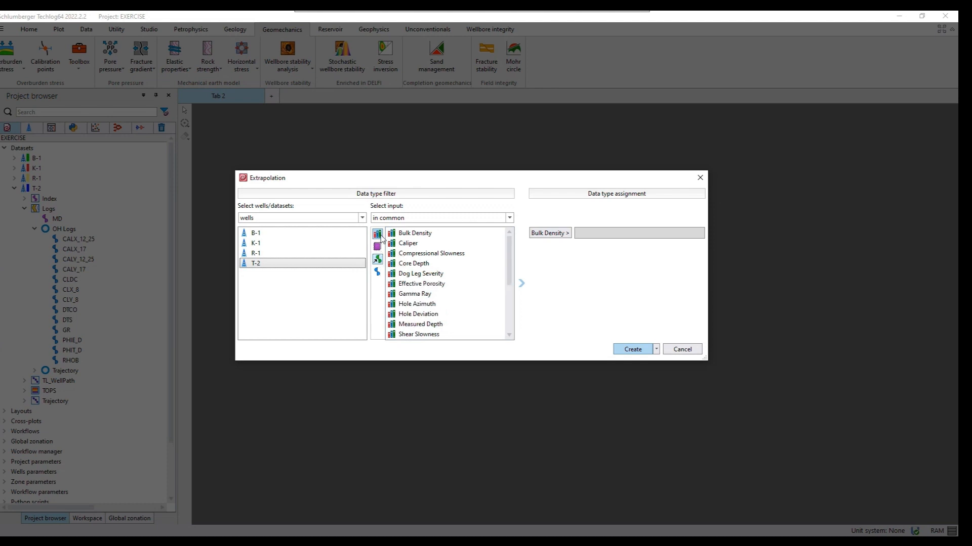
pyautogui.click(410, 234)
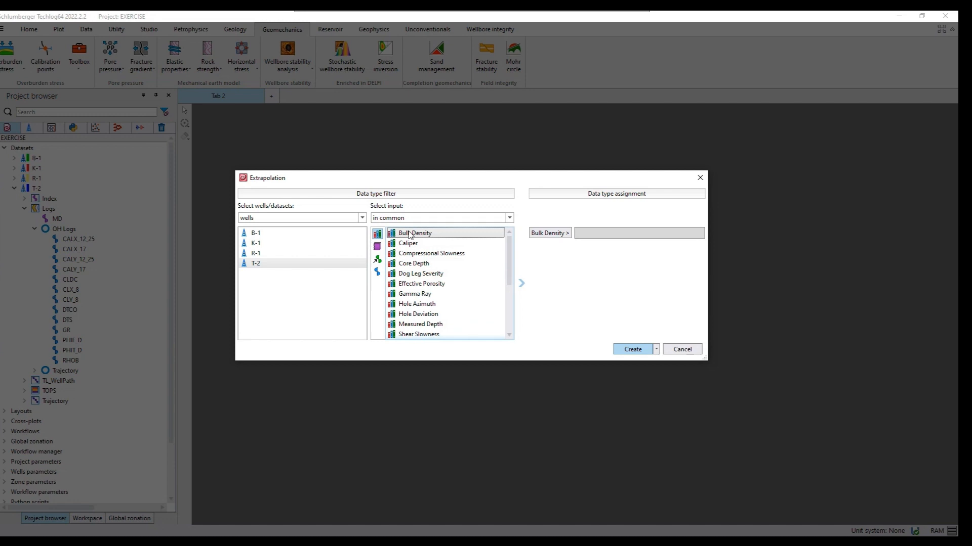
pyautogui.click(543, 234)
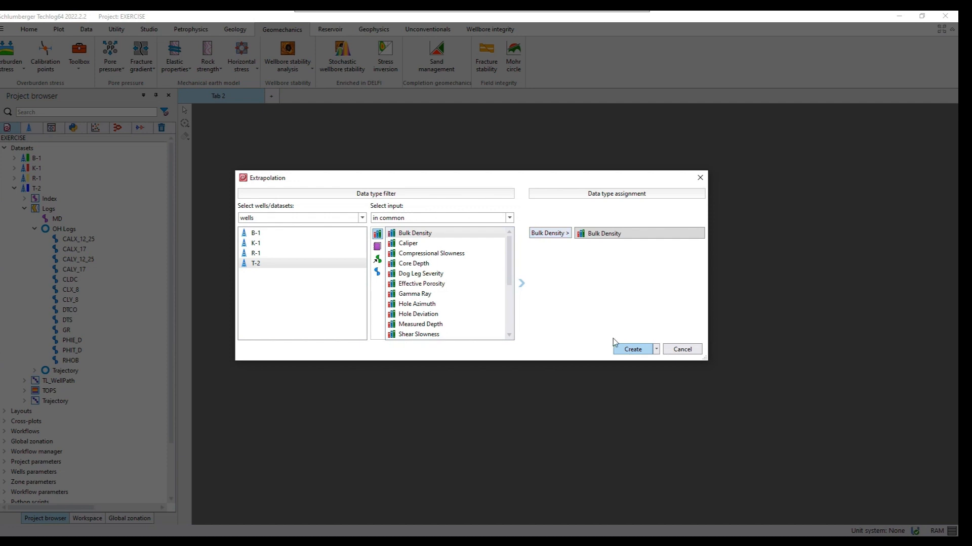
pyautogui.click(631, 349)
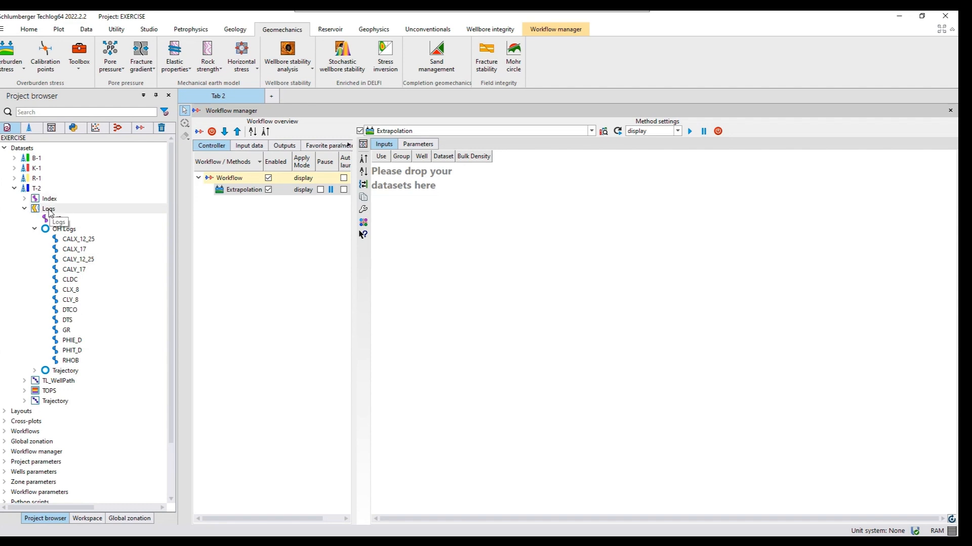
pyautogui.moveTo(102, 210); pyautogui.dragTo(466, 199)
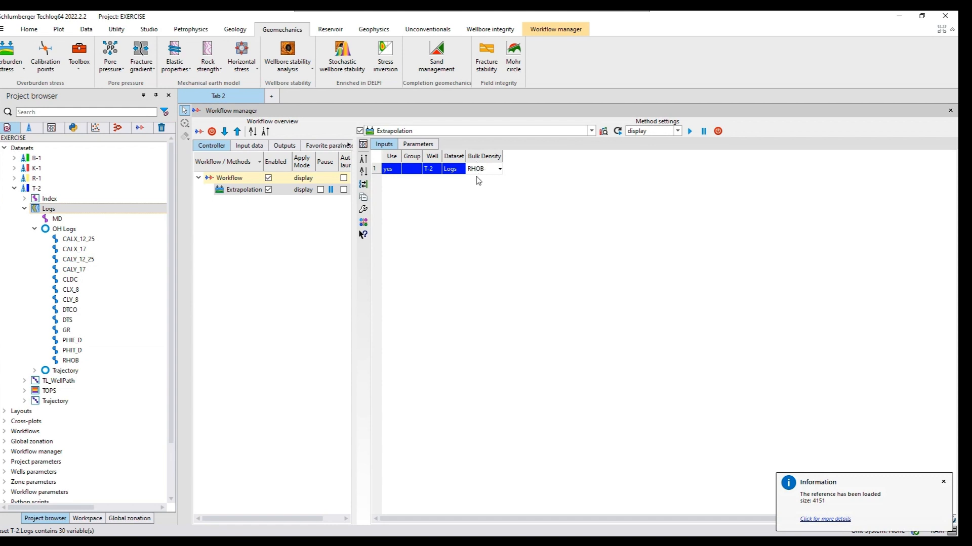
# Show the method parameters transposed, set Auto Extrapolation to yes and run the computation
pyautogui.click(417, 144)
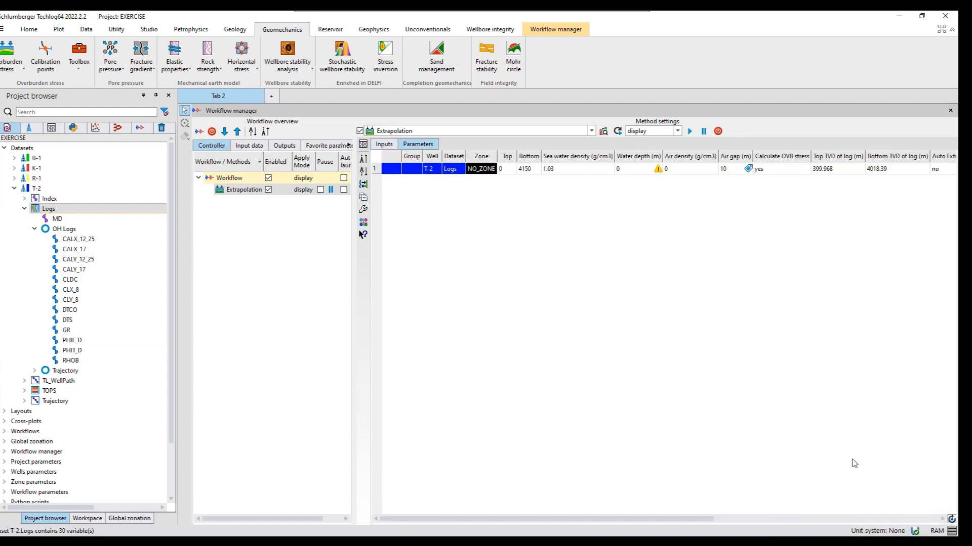
pyautogui.click(950, 519)
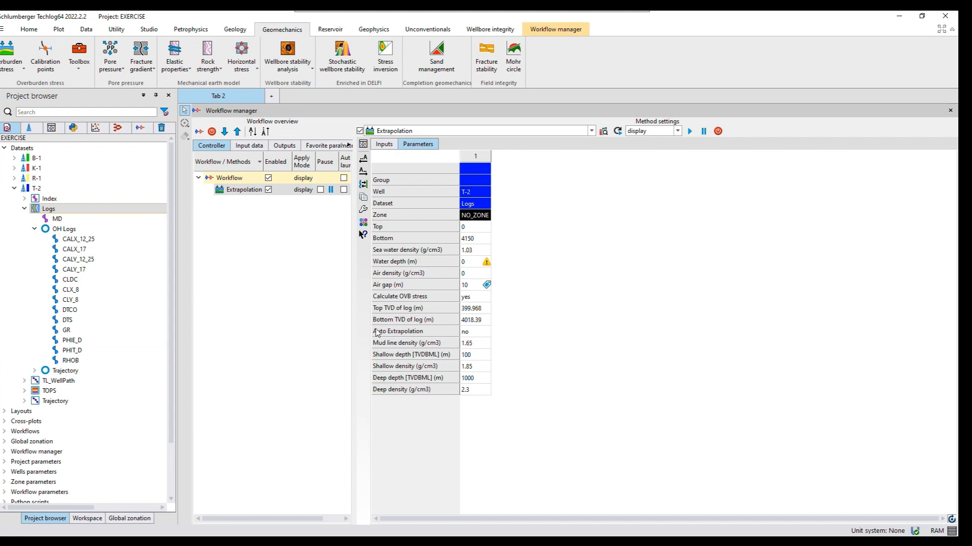
pyautogui.doubleClick(477, 334)
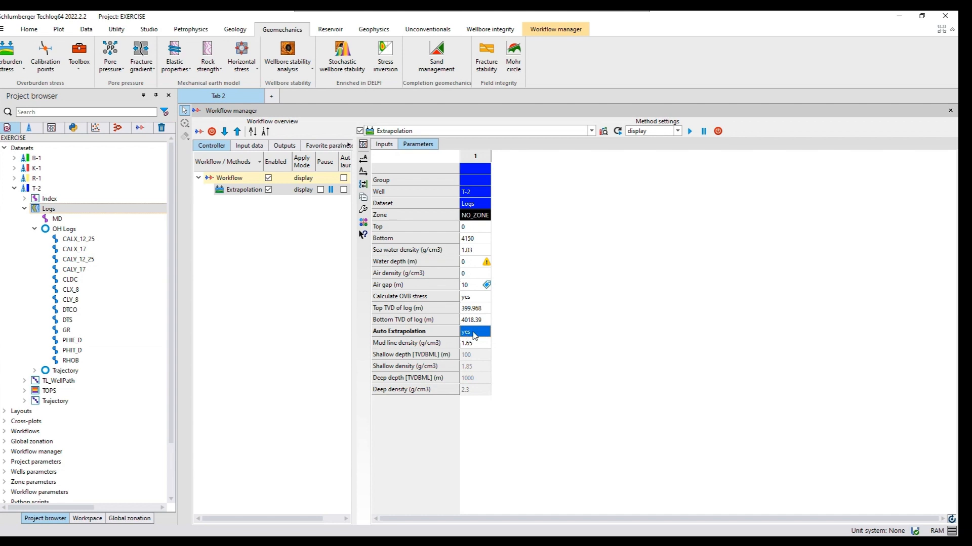
pyautogui.click(689, 133)
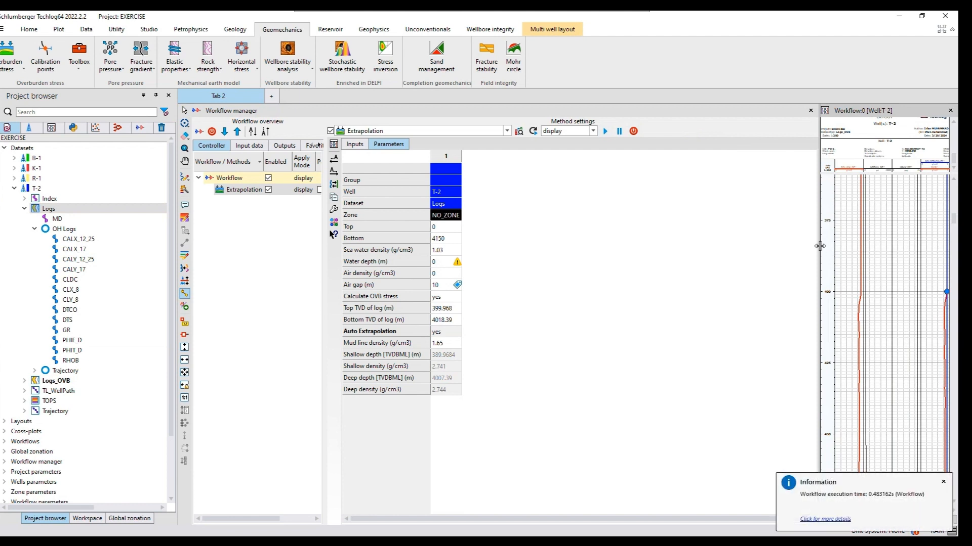
# Enlarge the T-2 result layout and examine the extrapolated density, vertical stress and overburden curves over the full depth
pyautogui.moveTo(820, 246); pyautogui.dragTo(656, 259)
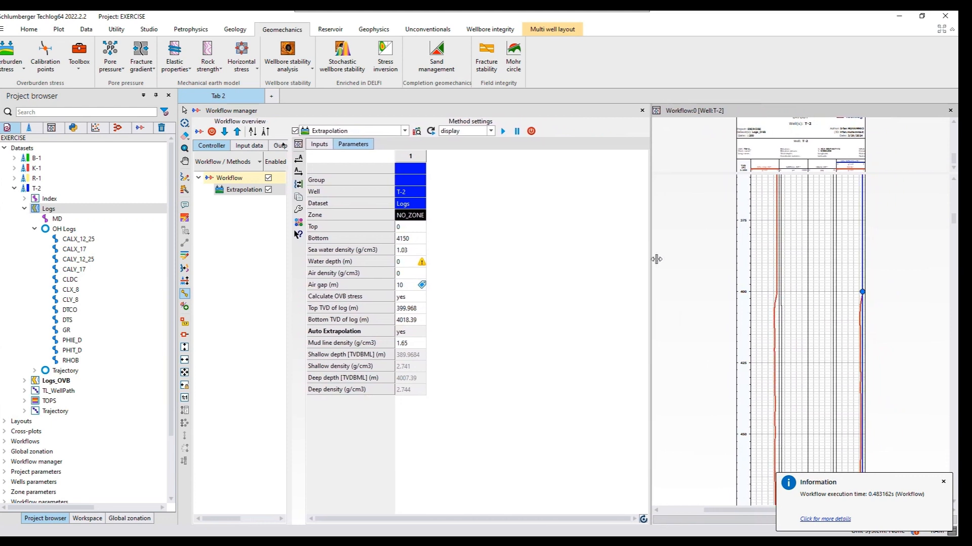
pyautogui.click(943, 482)
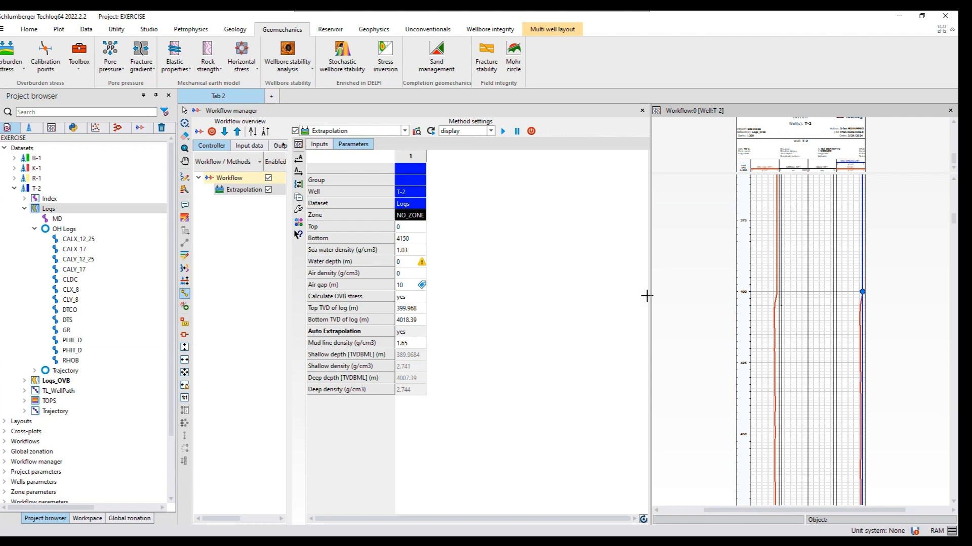
pyautogui.moveTo(651, 294); pyautogui.dragTo(566, 295)
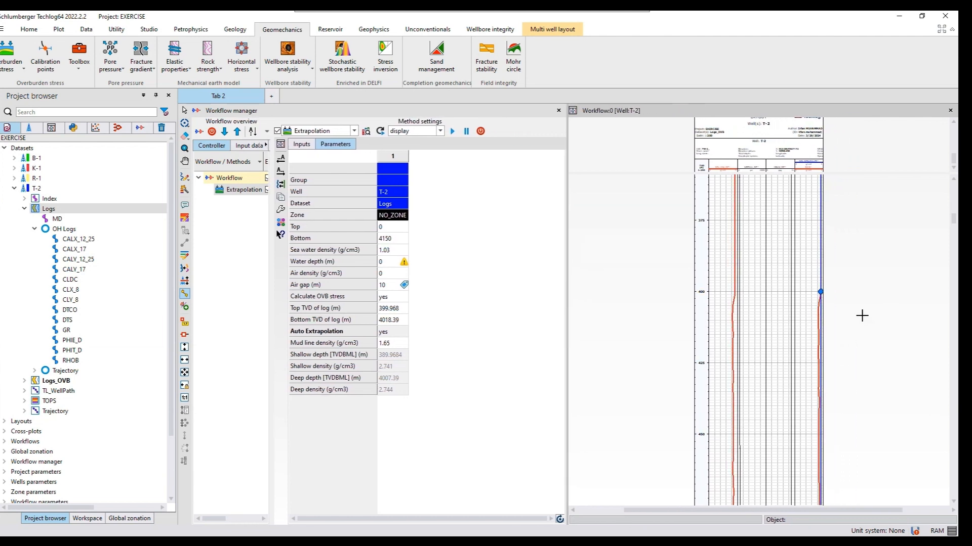
pyautogui.scroll(5, 862, 316)
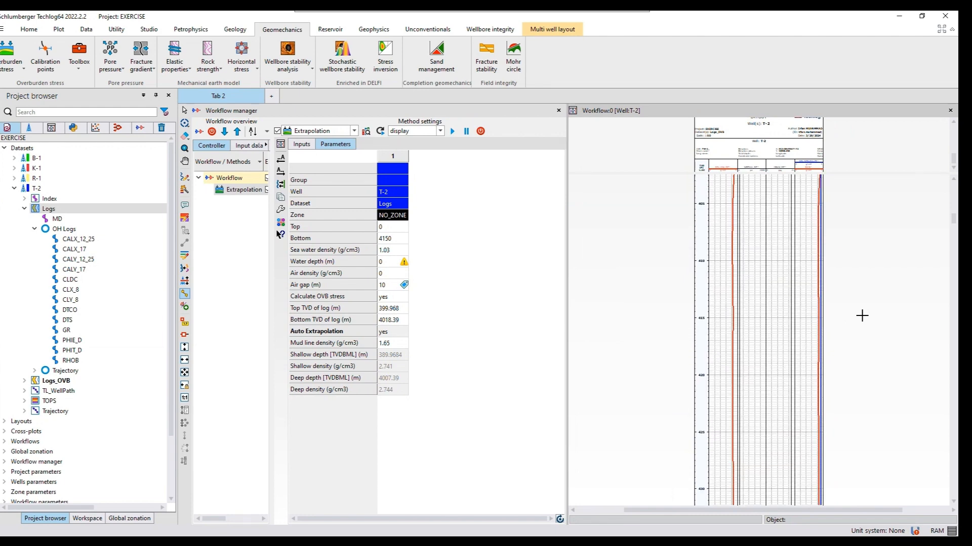
pyautogui.scroll(-8, 862, 315)
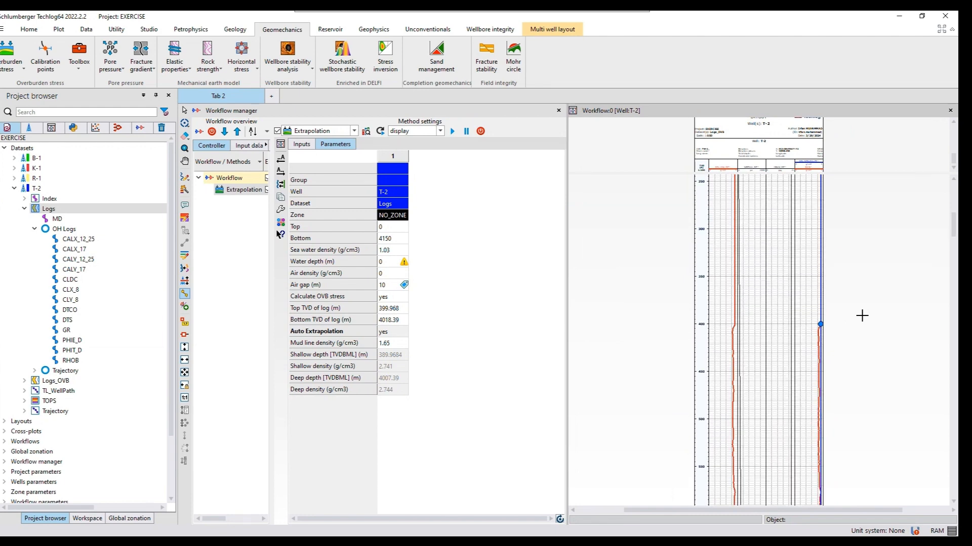
pyautogui.scroll(-6, 862, 315)
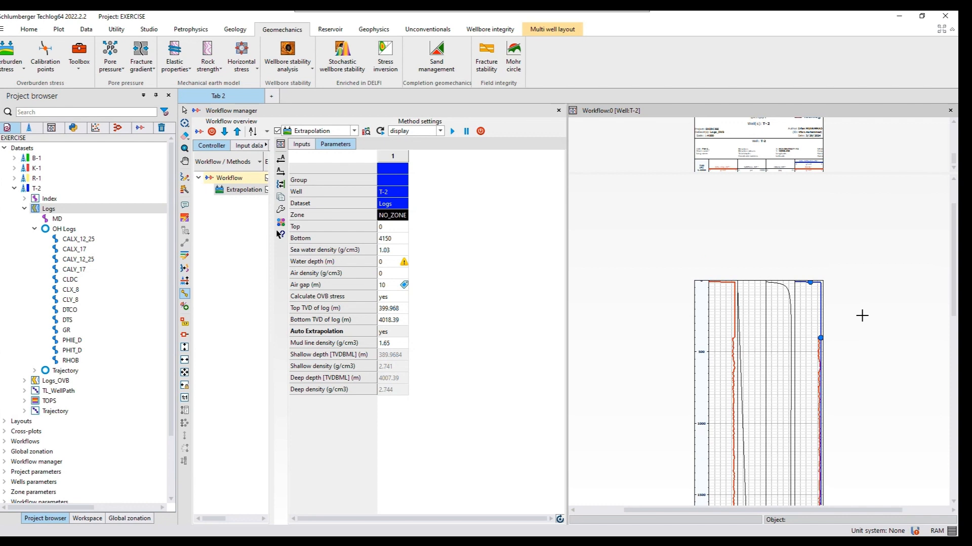
pyautogui.scroll(-2, 862, 315)
pyautogui.scroll(-8, 861, 316)
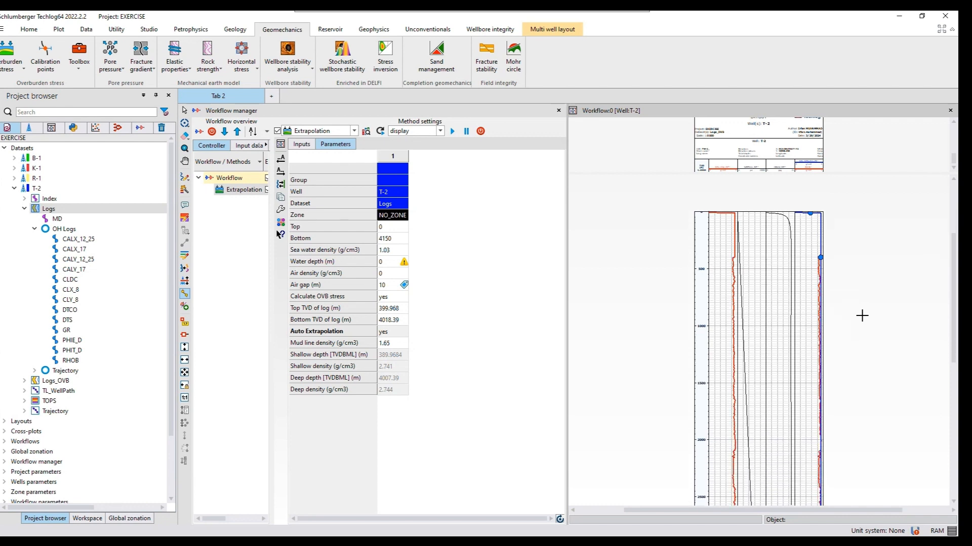
pyautogui.scroll(-4, 862, 315)
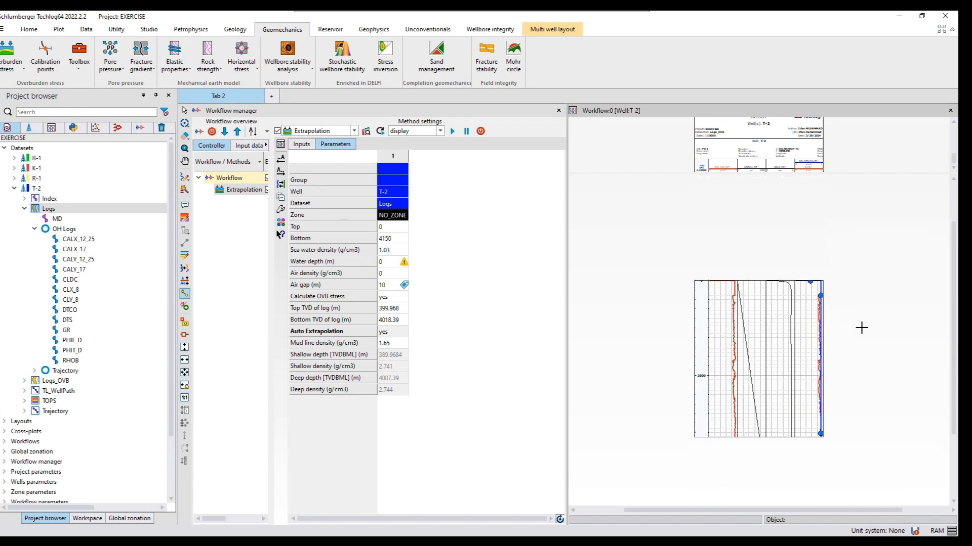
pyautogui.scroll(8, 861, 328)
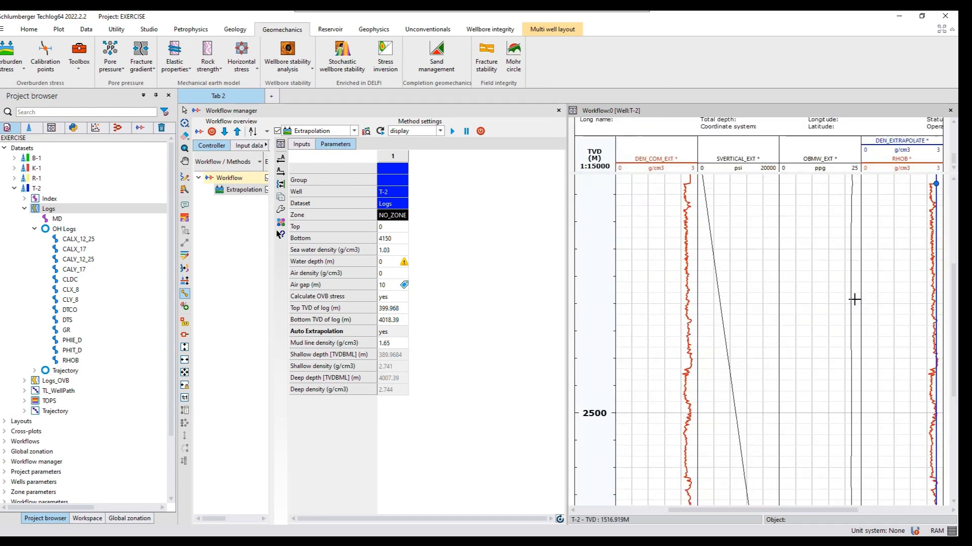
pyautogui.scroll(-8, 855, 304)
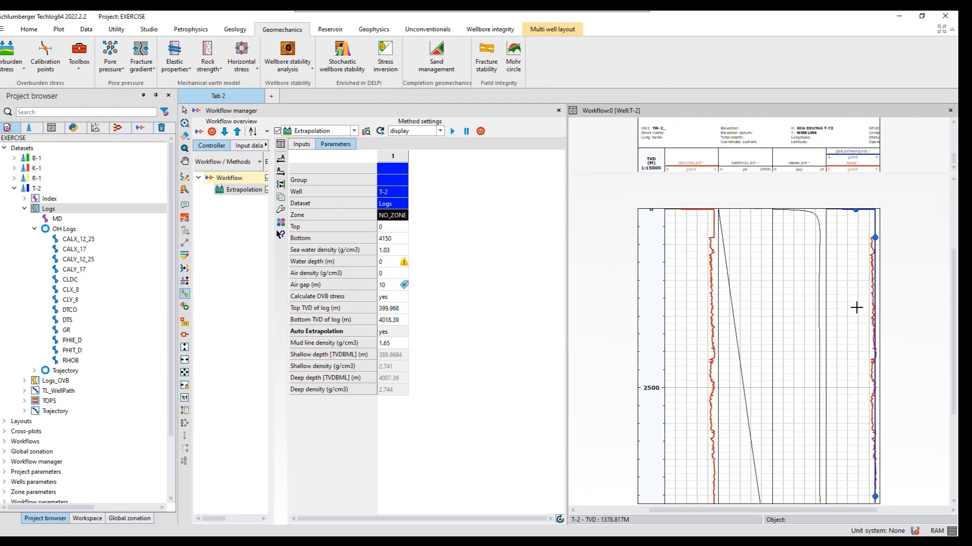
pyautogui.scroll(-1, 894, 307)
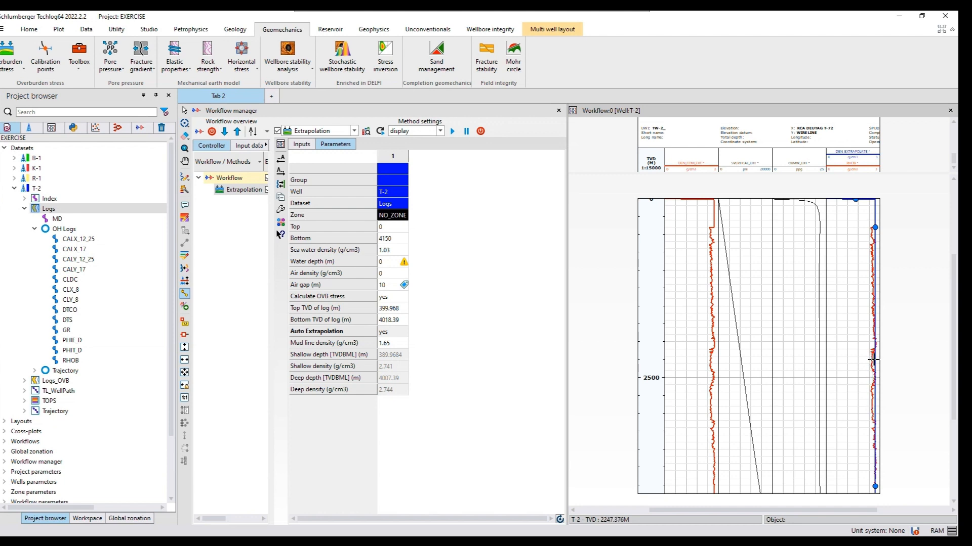
# Move the shallow control point of the extrapolated density curve to about 2.6 g/cm3 and rerun the computation
pyautogui.click(872, 227)
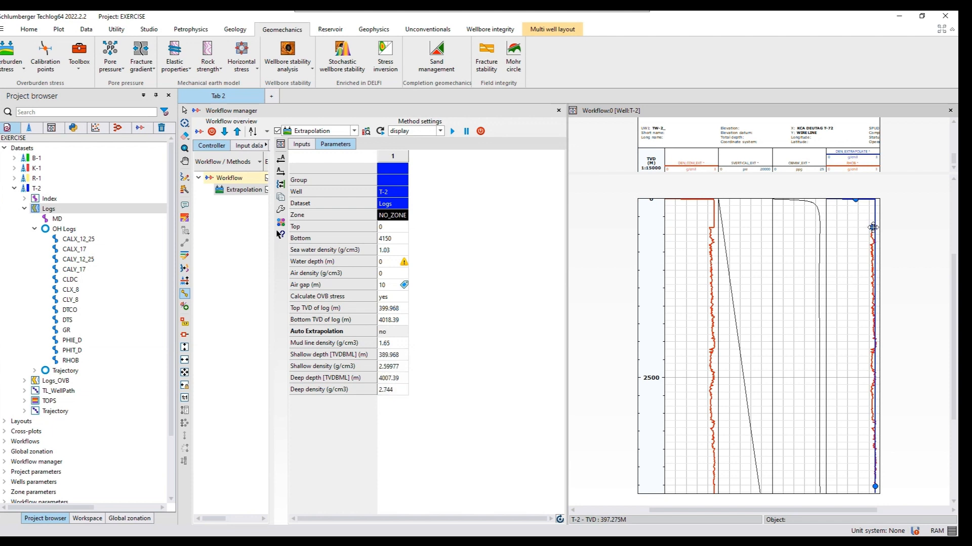
pyautogui.click(453, 133)
pyautogui.click(452, 133)
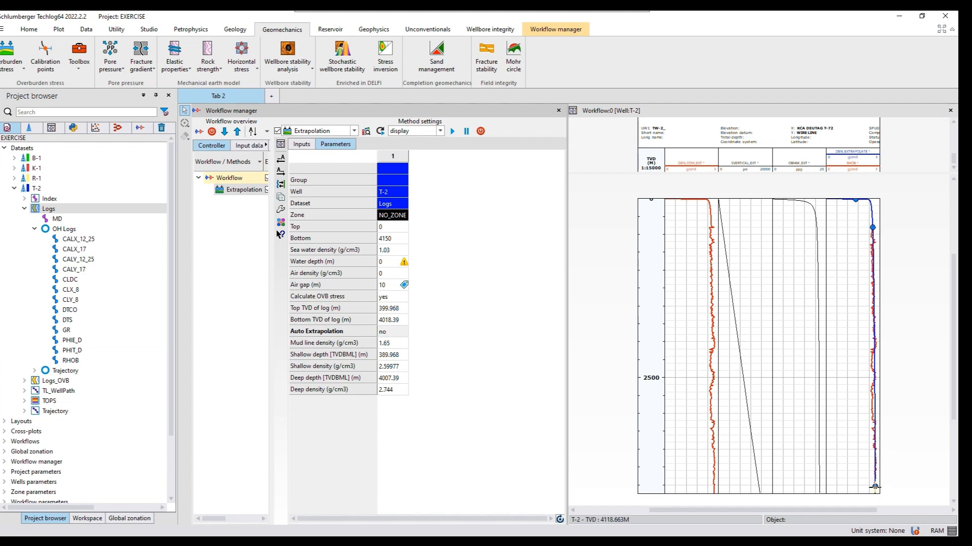
# Move the deep control point of the extrapolated density curve down to about 4084 m TVDBML and rerun the computation
pyautogui.click(875, 491)
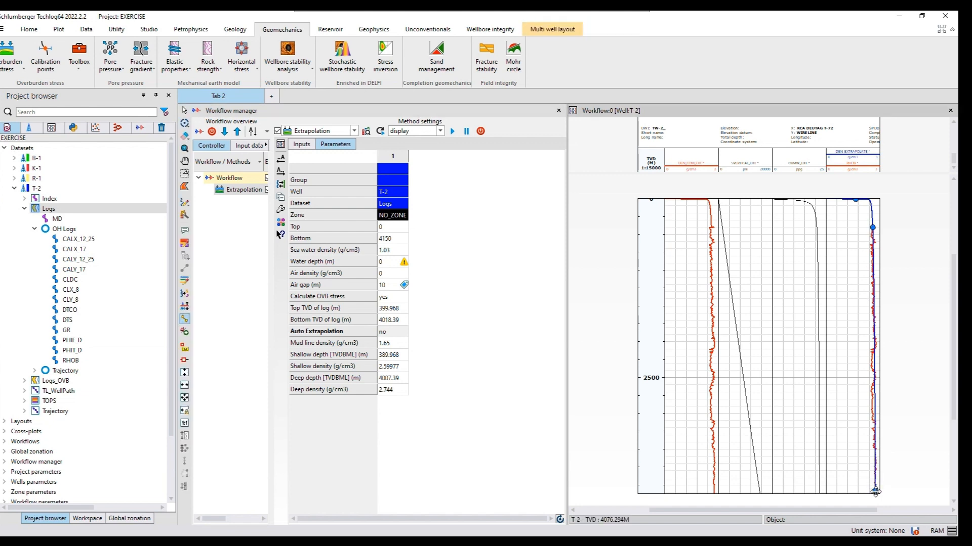
pyautogui.click(875, 491)
pyautogui.click(453, 132)
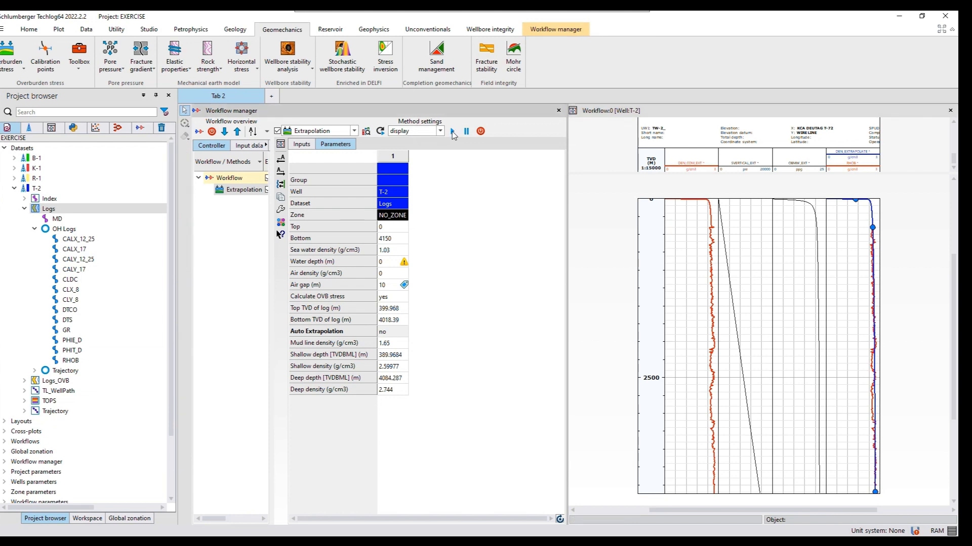
pyautogui.click(452, 132)
# Save the computed vertical stress curve as the variable SVERTICAL_EXT
pyautogui.click(750, 171)
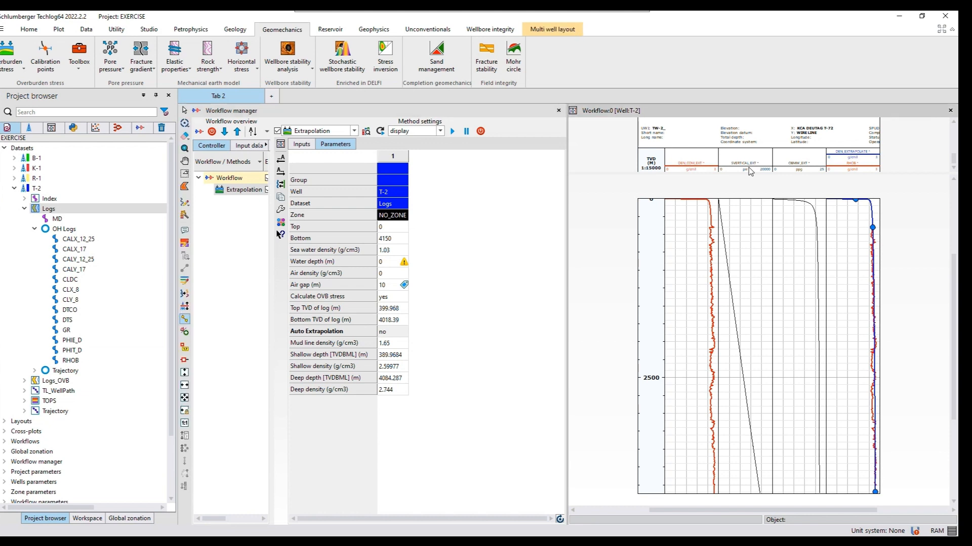
pyautogui.click(750, 168)
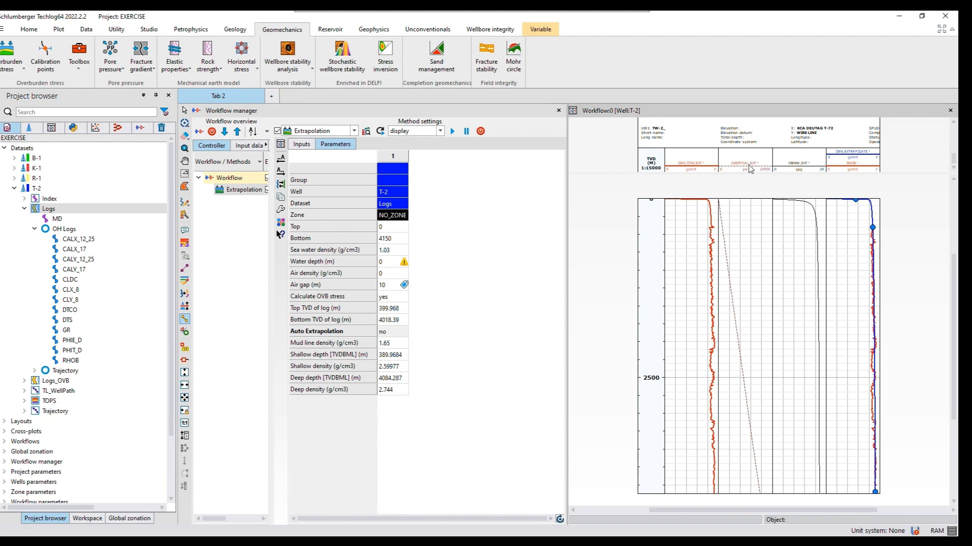
pyautogui.rightClick(750, 168)
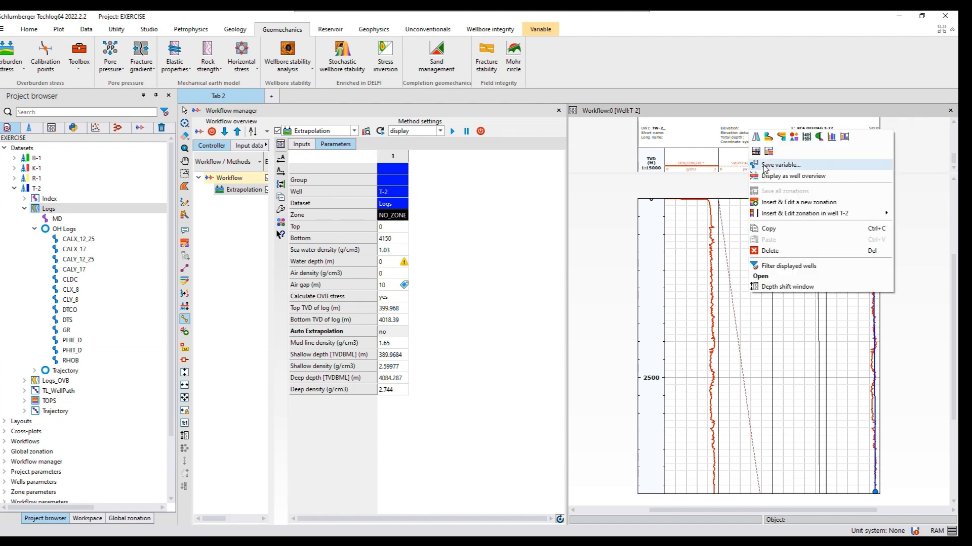
pyautogui.click(765, 166)
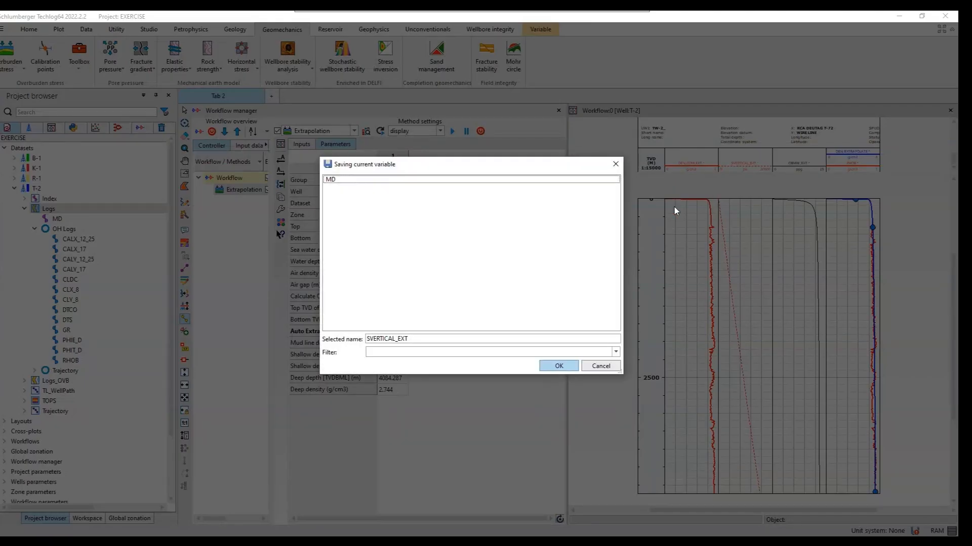
pyautogui.click(559, 366)
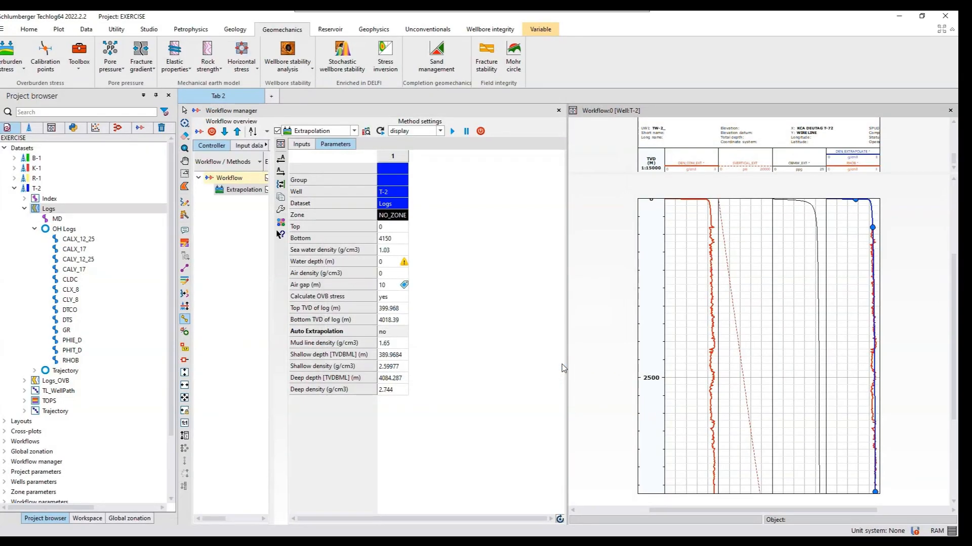
# Save the computed overburden gradient curve of well T-2 as the variable OBMW_EXT
pyautogui.click(808, 170)
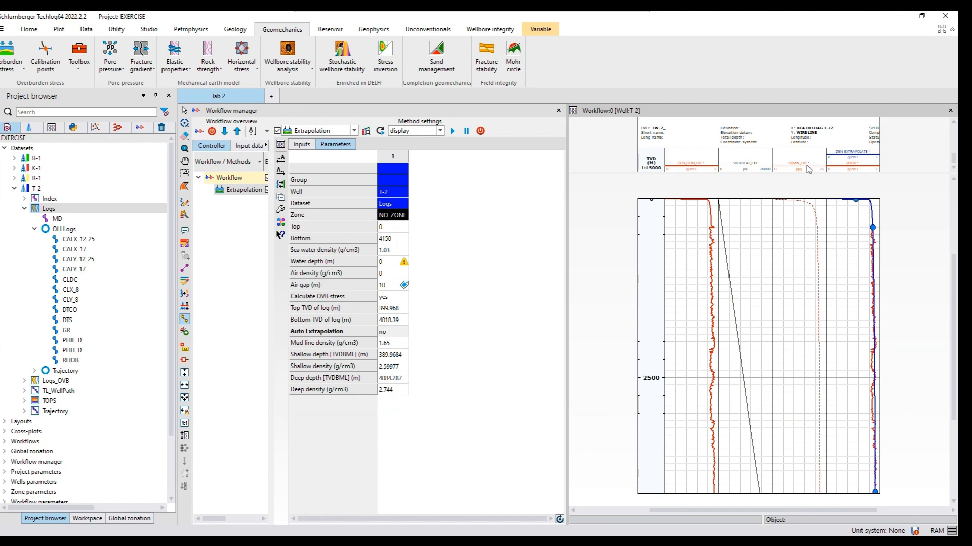
pyautogui.rightClick(809, 169)
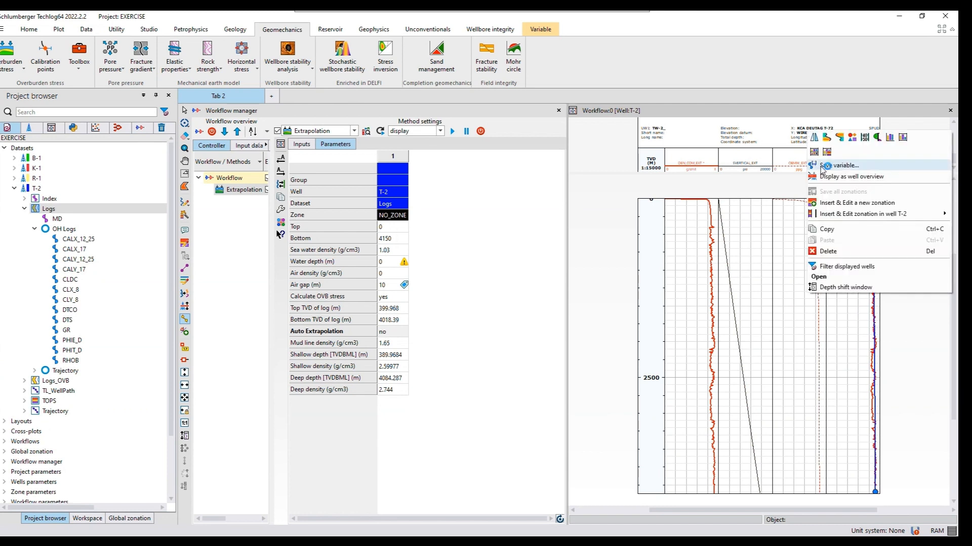
pyautogui.click(822, 167)
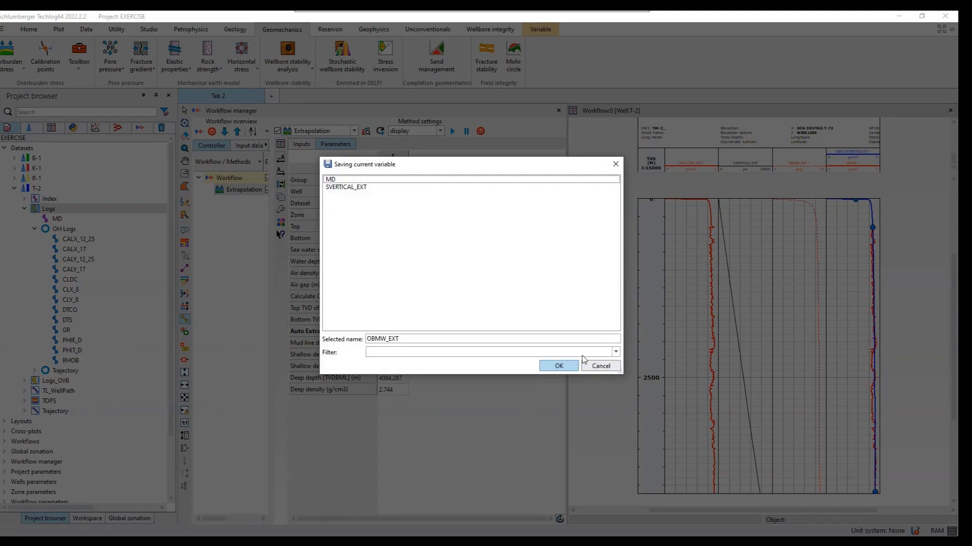
pyautogui.click(569, 366)
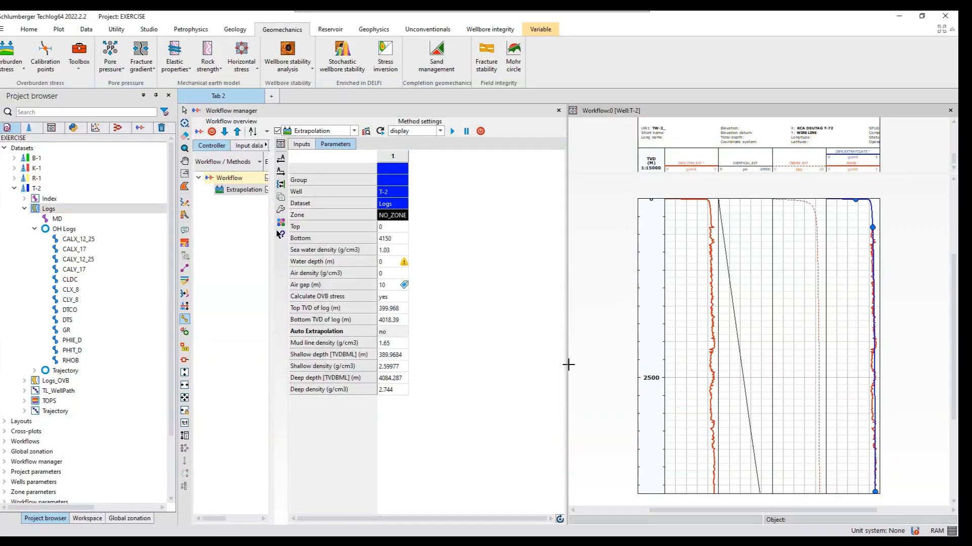
# Copy OBMW_EXT and SVERTICAL_EXT directly from T-2's Logs_OVB dataset into its Logs dataset, without resampling, and show the Logs contents
pyautogui.click(25, 381)
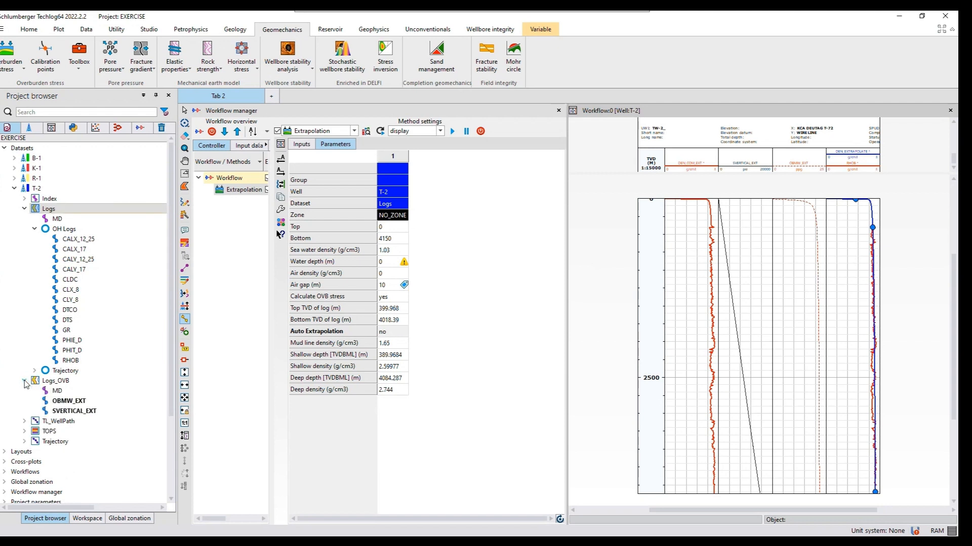
pyautogui.click(65, 403)
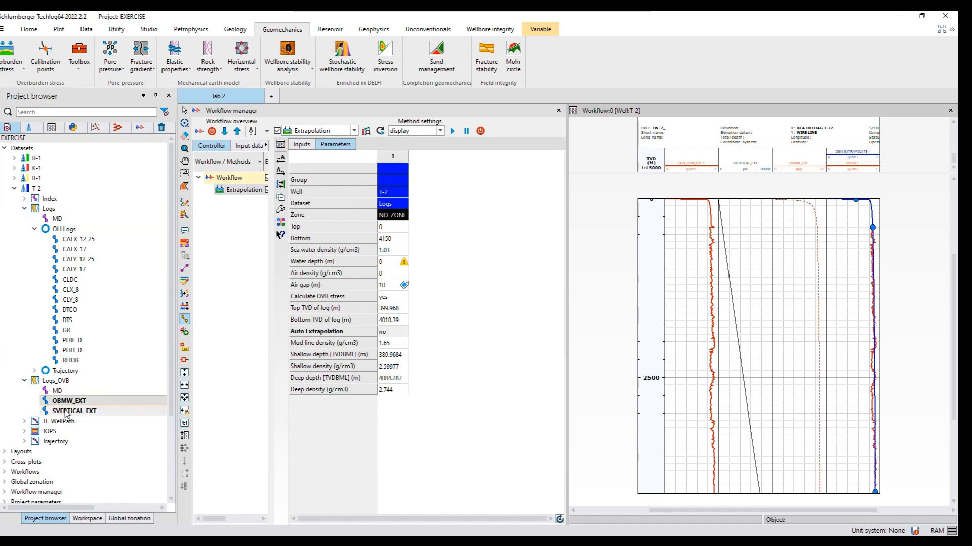
pyautogui.keyDown('ctrl'); pyautogui.click(65, 413); pyautogui.keyUp('ctrl')
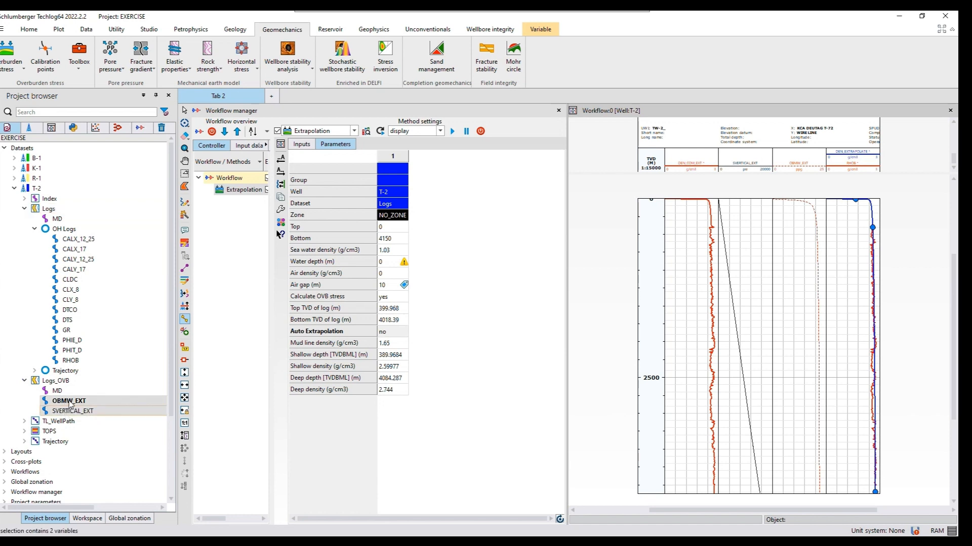
pyautogui.moveTo(68, 400); pyautogui.dragTo(51, 260)
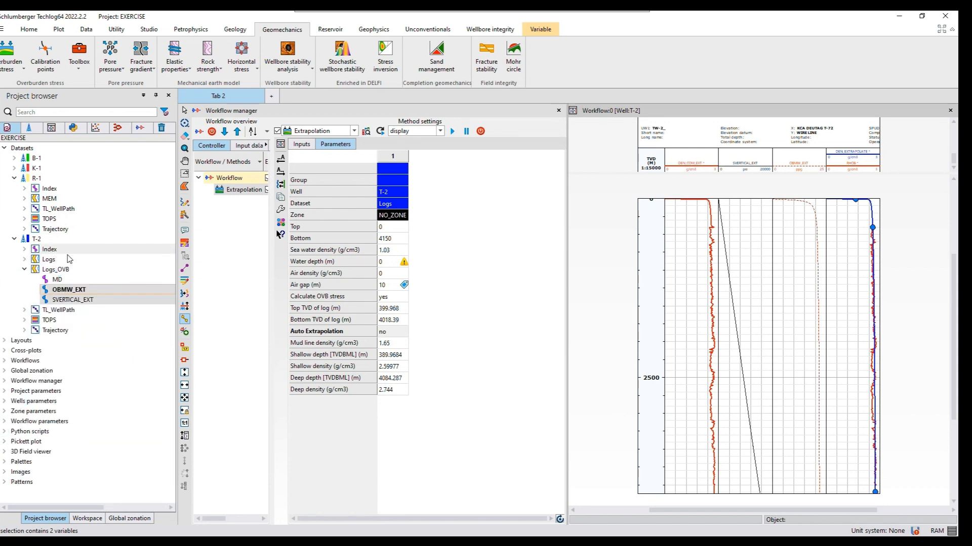
pyautogui.click(24, 260)
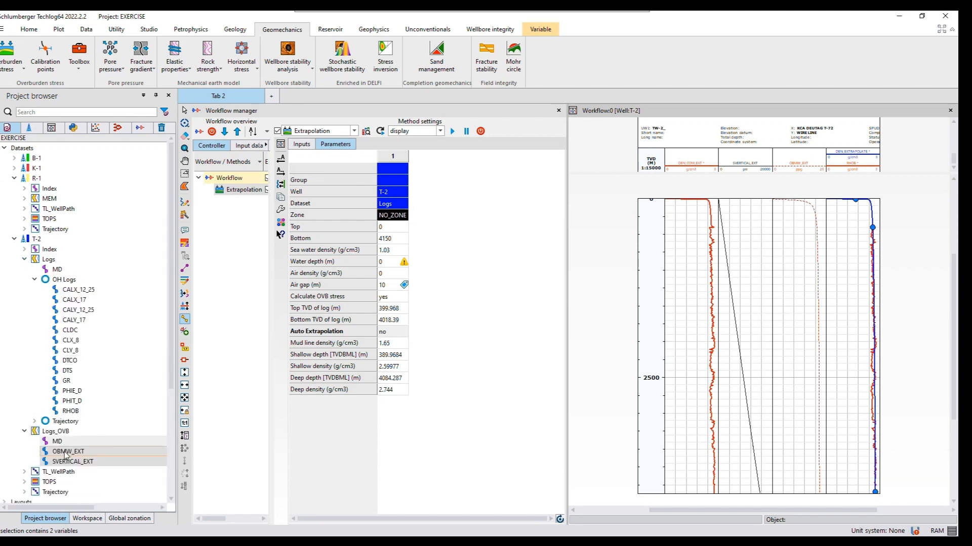
pyautogui.moveTo(64, 451); pyautogui.dragTo(61, 267)
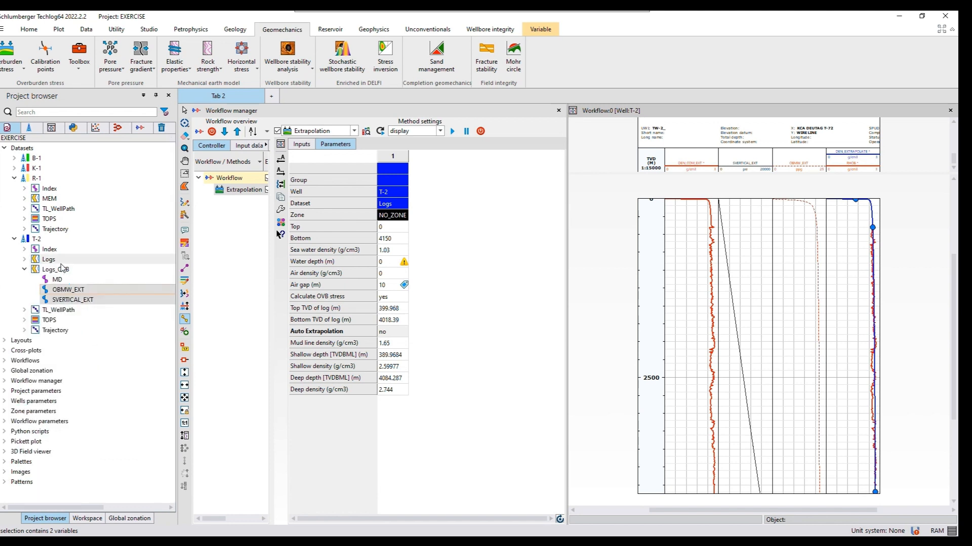
pyautogui.click(24, 259)
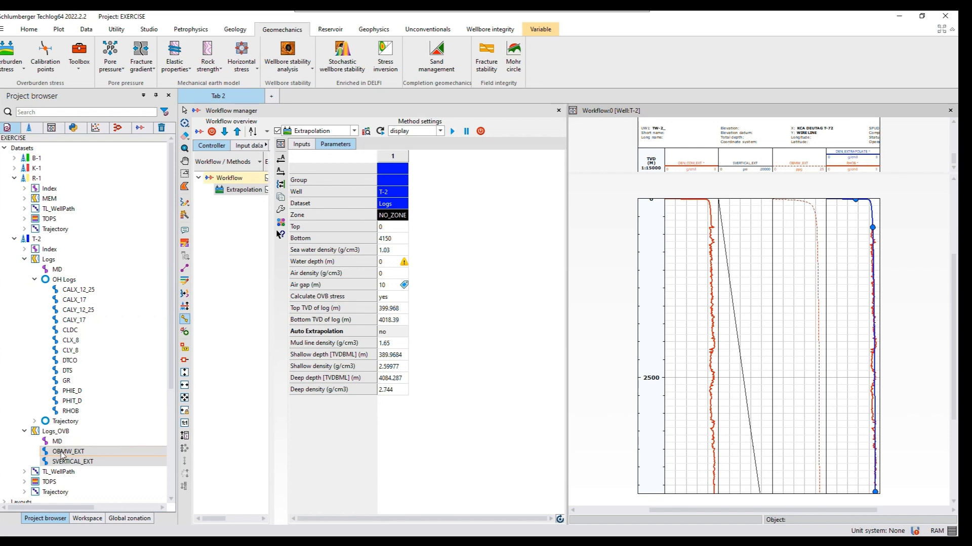
pyautogui.moveTo(61, 345); pyautogui.dragTo(54, 260)
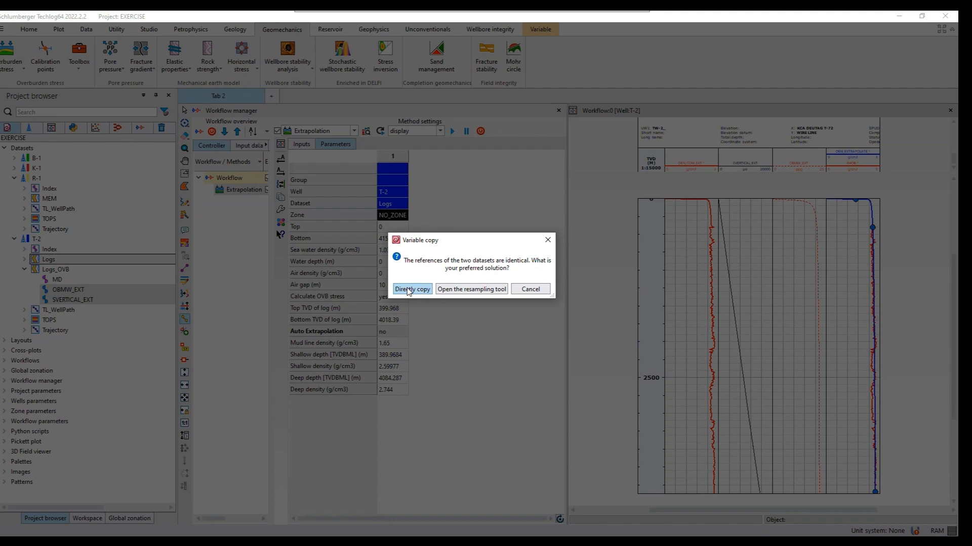
pyautogui.click(408, 289)
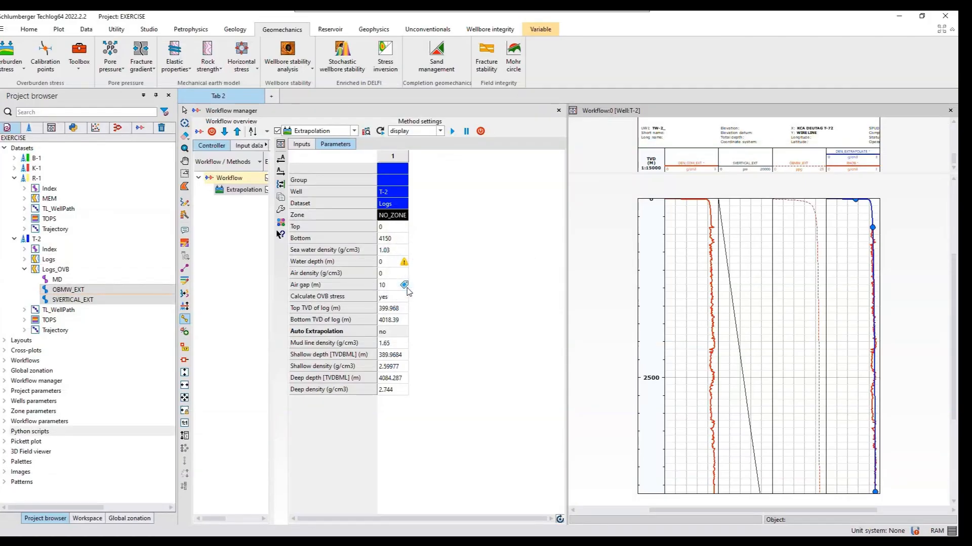
pyautogui.click(25, 260)
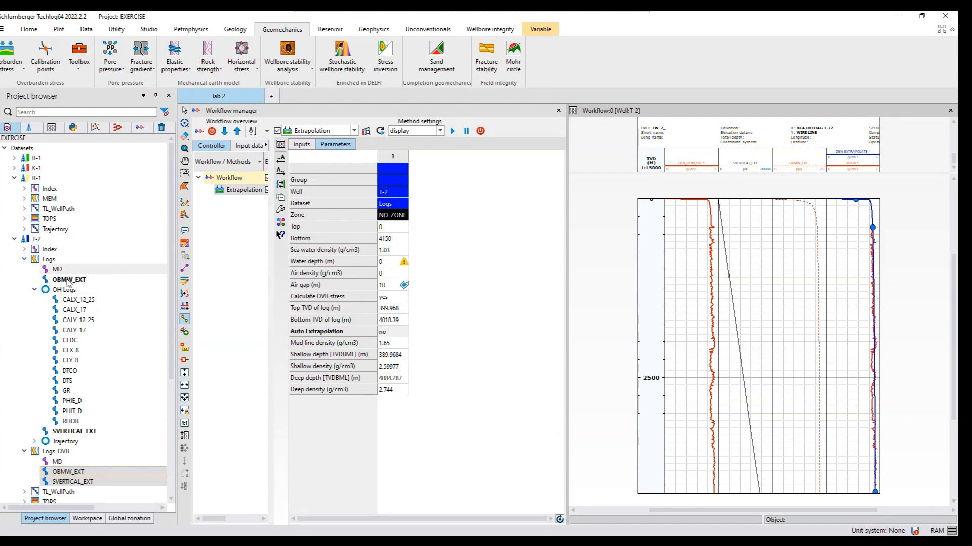
# Permanently delete the Logs_OVB dataset from well T-2
pyautogui.click(59, 452)
pyautogui.rightClick(58, 452)
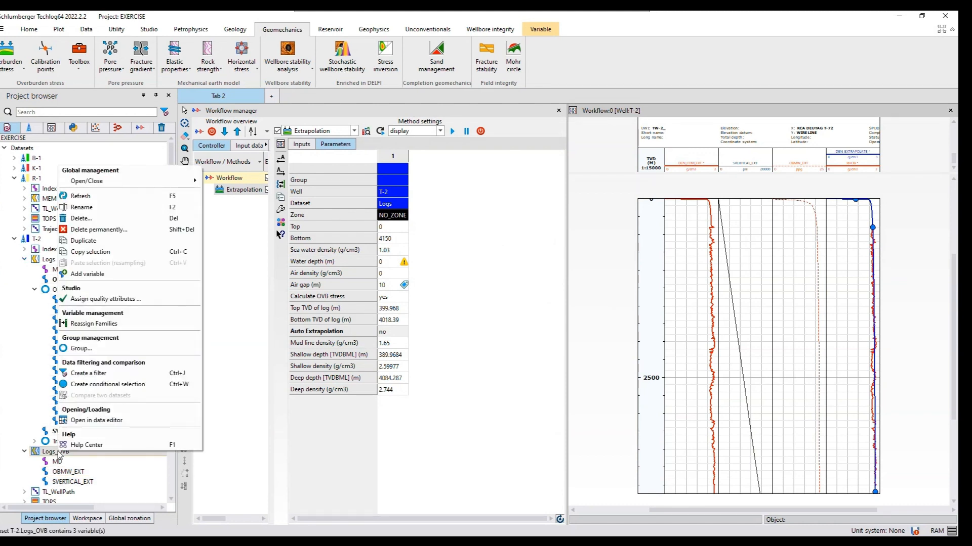
pyautogui.click(88, 232)
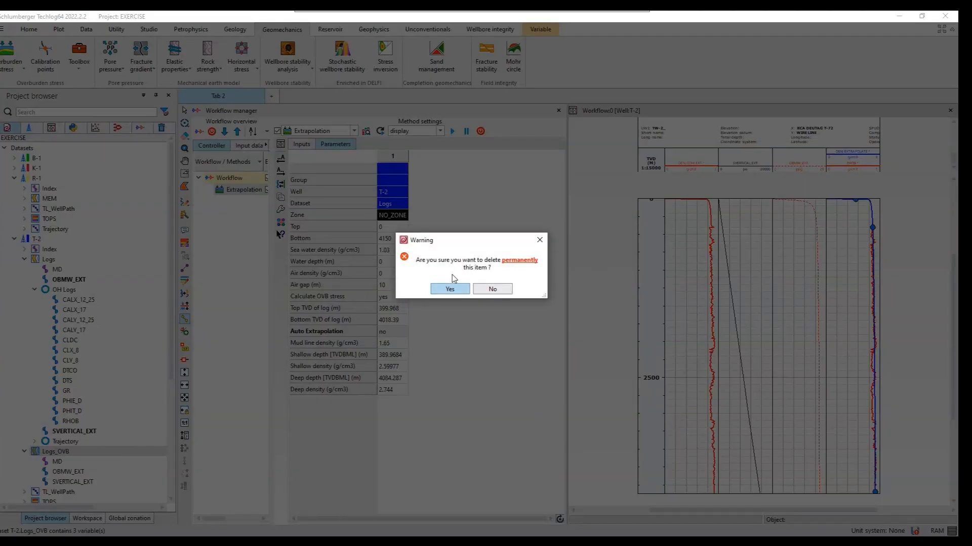
pyautogui.click(450, 289)
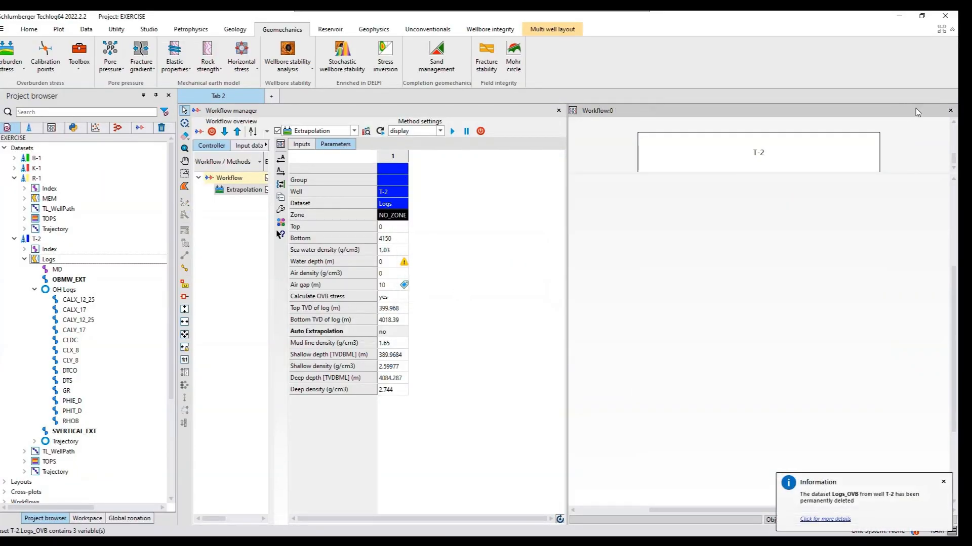
# Close the Workflow layout and the workflow manager without saving them, and collapse T-2's Logs dataset
pyautogui.click(950, 111)
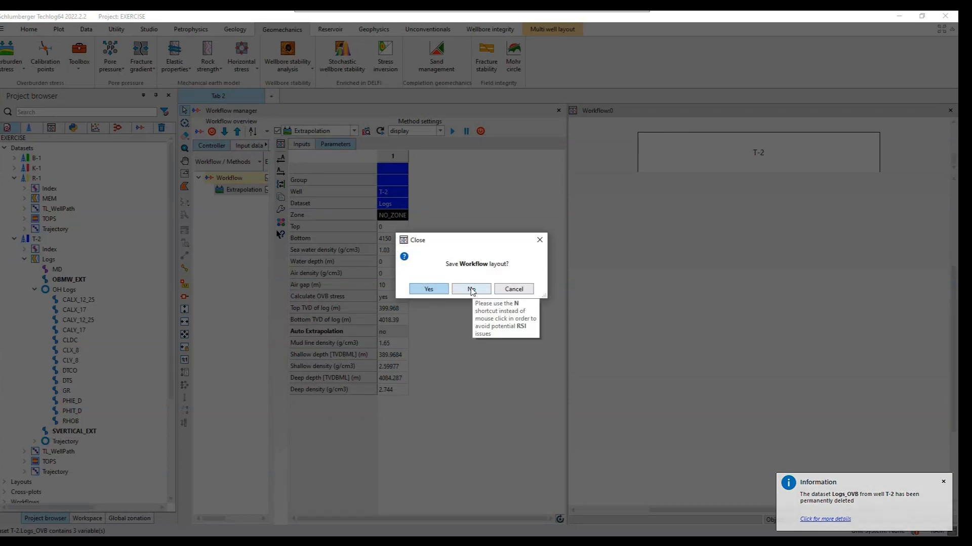
pyautogui.click(472, 289)
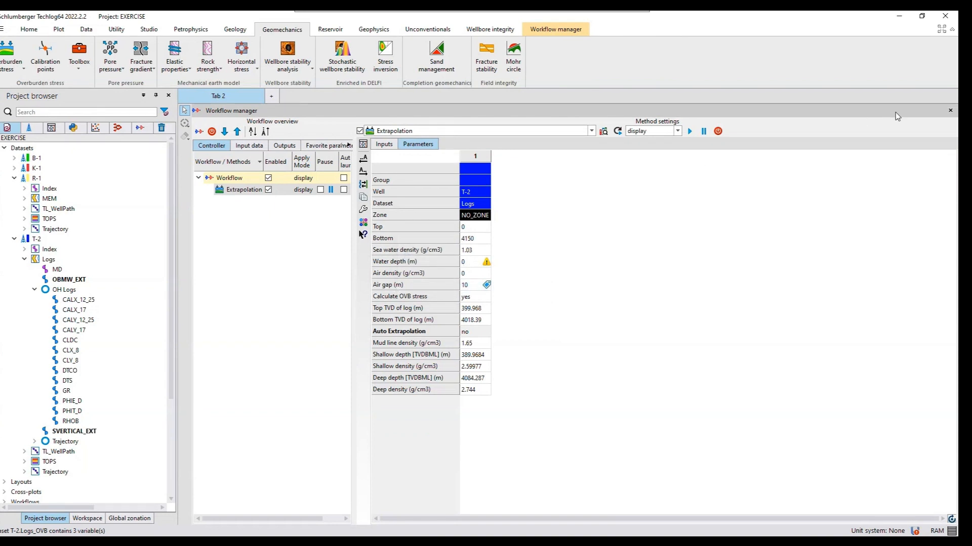
pyautogui.click(950, 113)
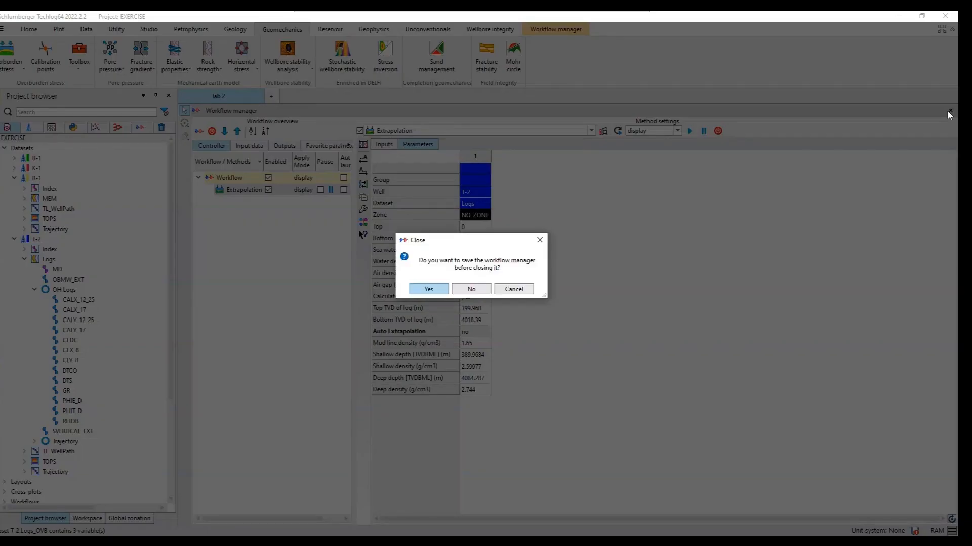
pyautogui.click(472, 291)
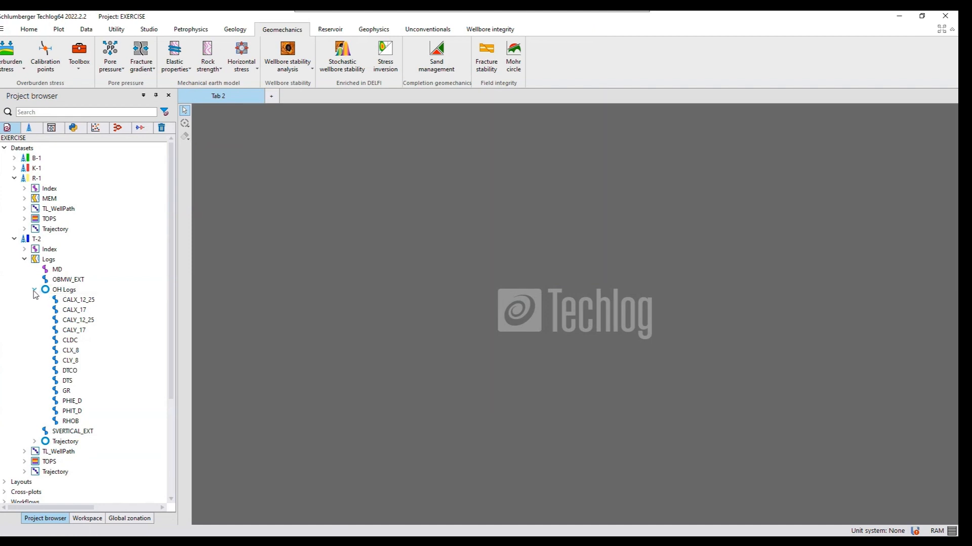
pyautogui.click(25, 260)
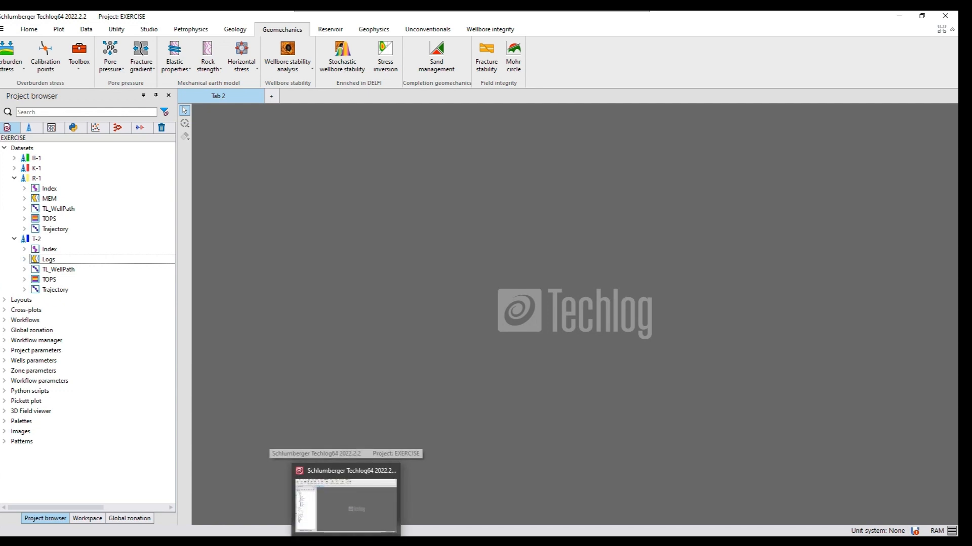
# Switch to the desktop's Exercise Data folder and open the T-2 Pressures workbook in Excel
pyautogui.click(345, 543)
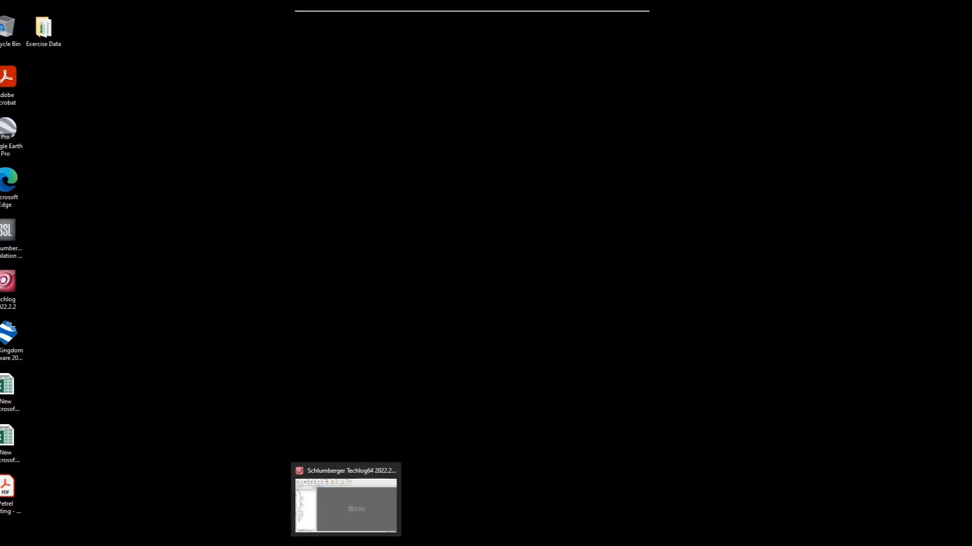
pyautogui.doubleClick(49, 36)
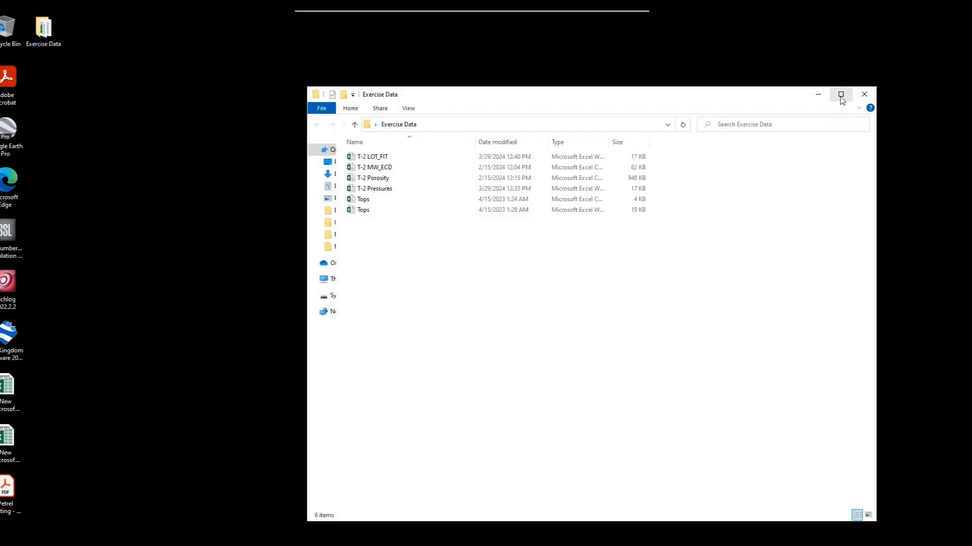
pyautogui.click(841, 96)
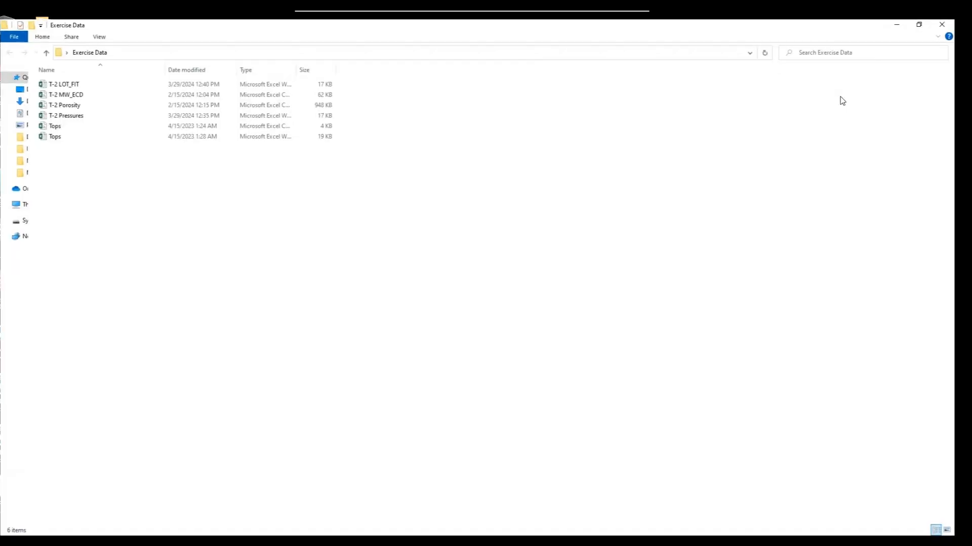
pyautogui.doubleClick(55, 110)
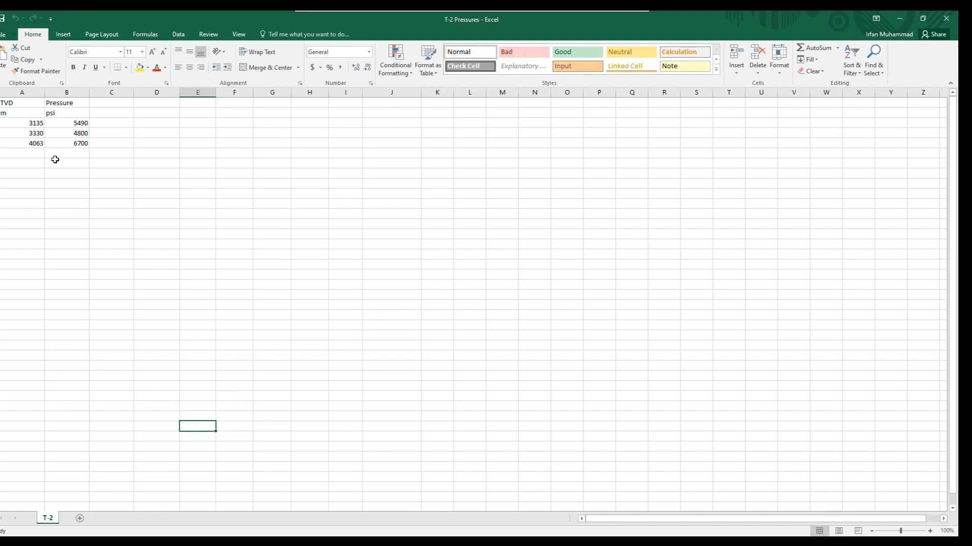
# Save the active sheet of T-2 Pressures in the Exercise Data folder as a CSV (Comma delimited) file
pyautogui.click(4, 38)
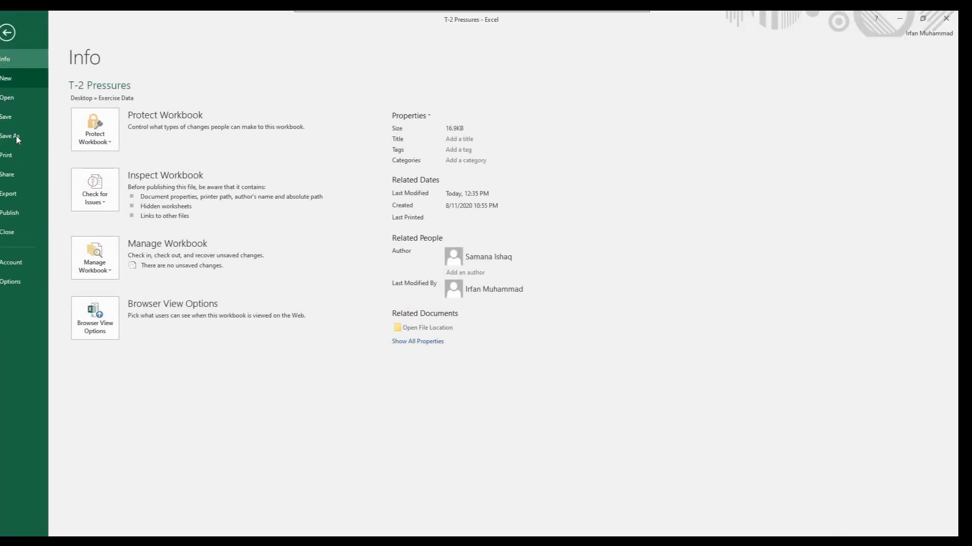
pyautogui.click(10, 136)
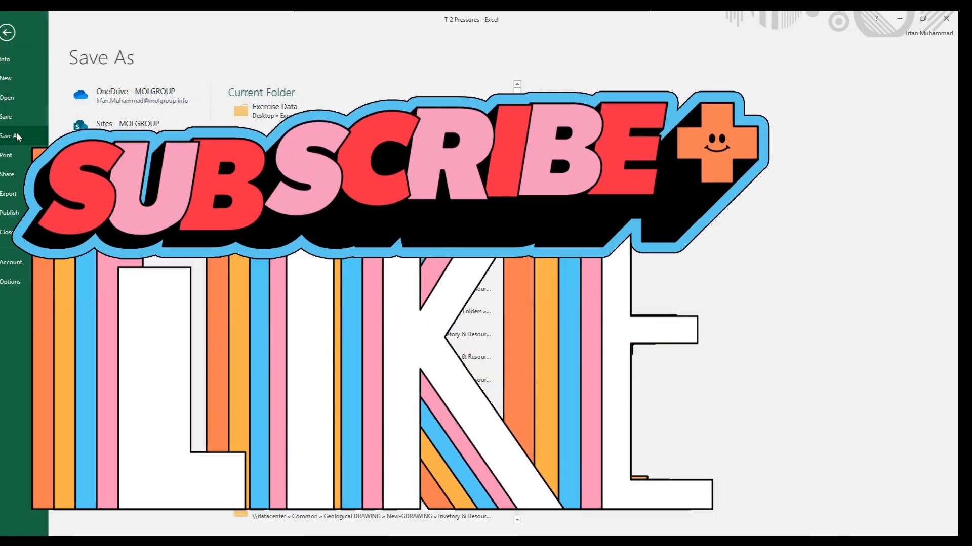
pyautogui.click(261, 116)
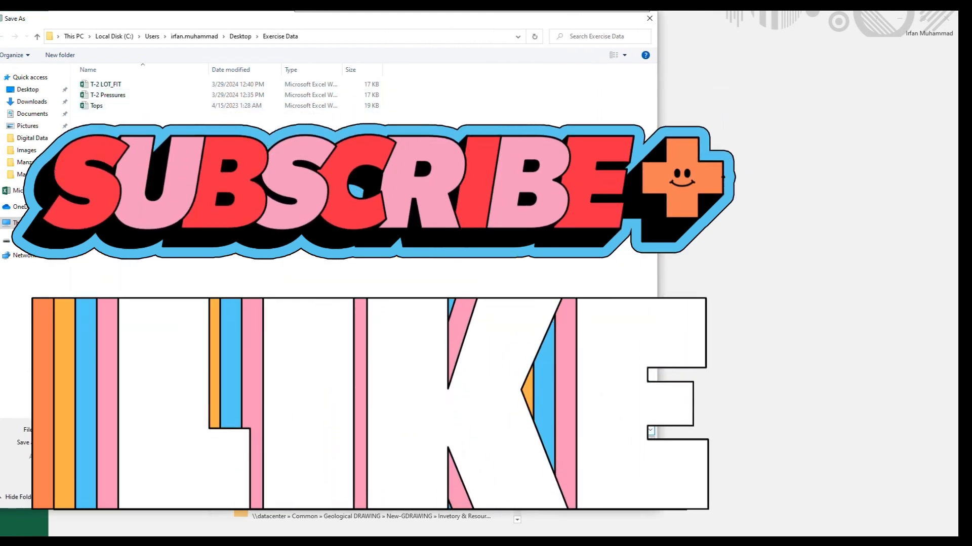
pyautogui.click(349, 442)
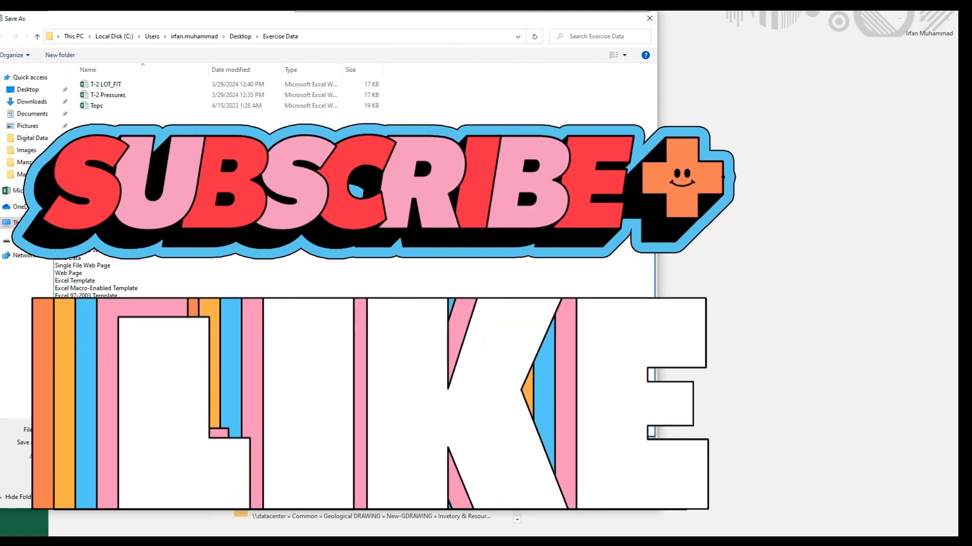
pyautogui.click(169, 334)
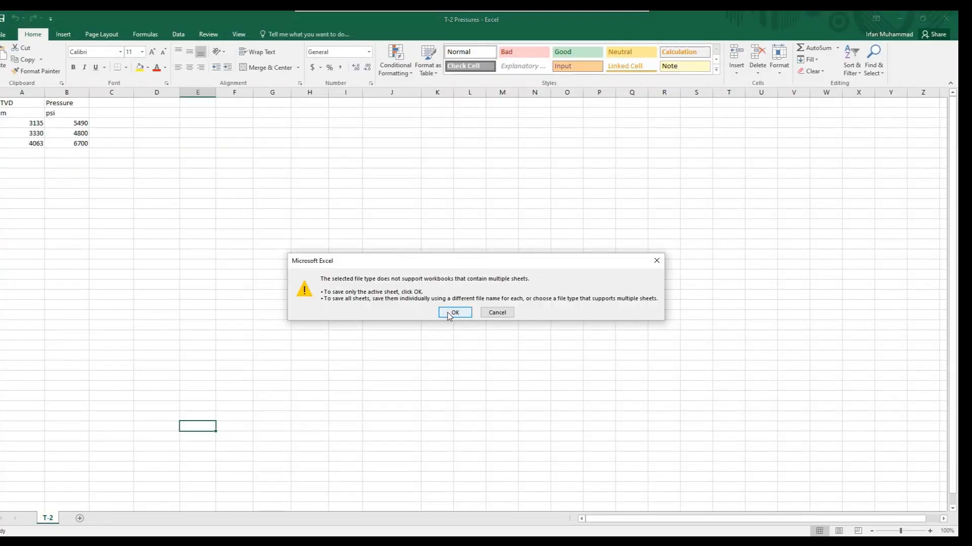
pyautogui.click(447, 313)
pyautogui.click(431, 311)
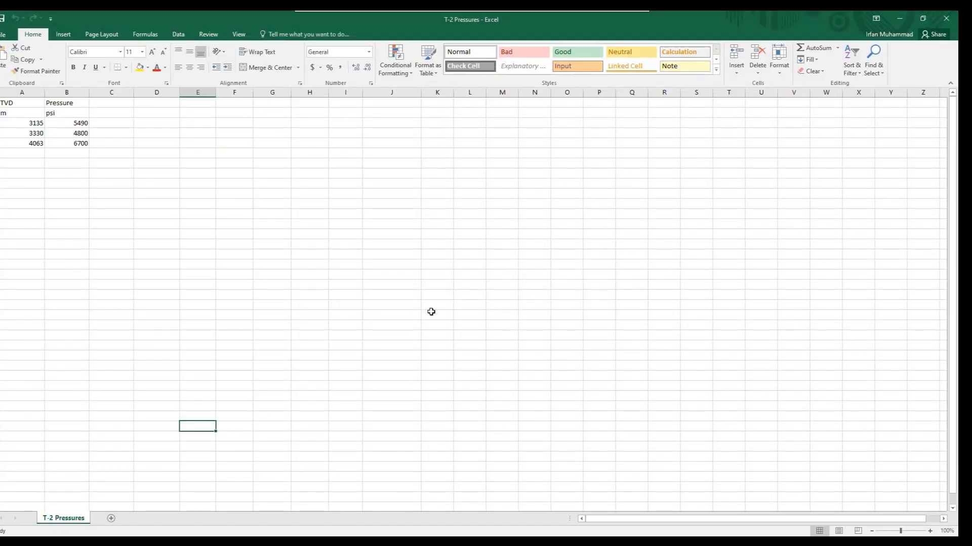
# Close the T-2 Pressures workbook, saving it over the existing T-2 Pressures file and keeping the CSV (Comma delimited) format
pyautogui.click(951, 25)
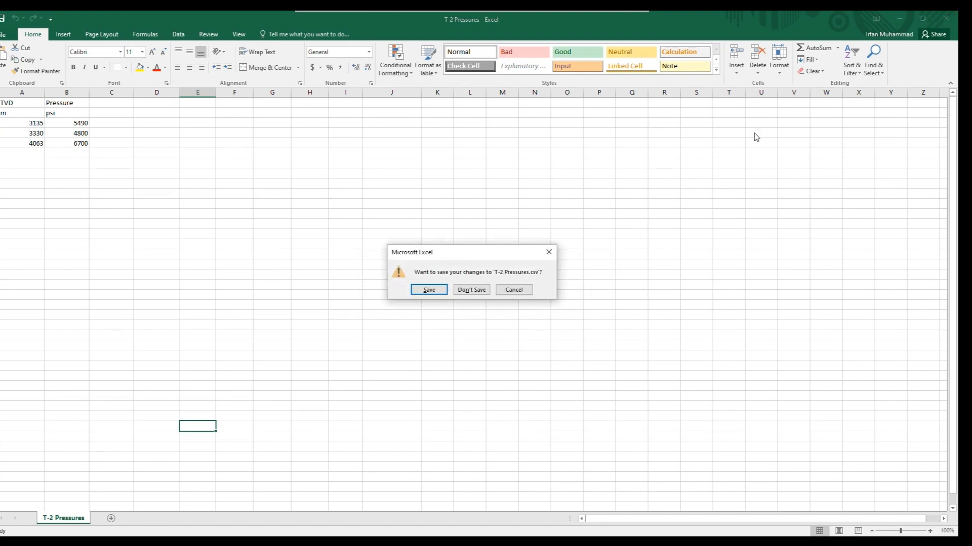
pyautogui.click(439, 290)
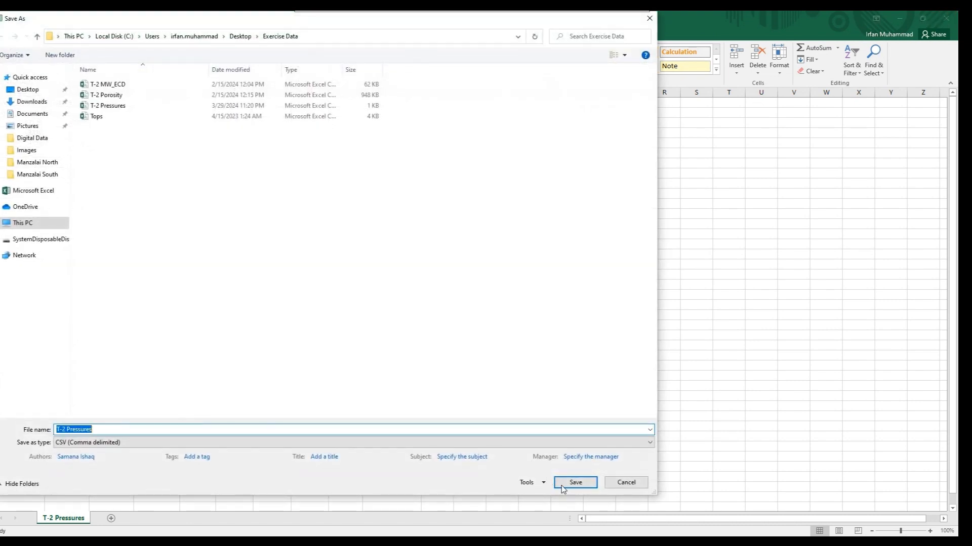
pyautogui.click(564, 486)
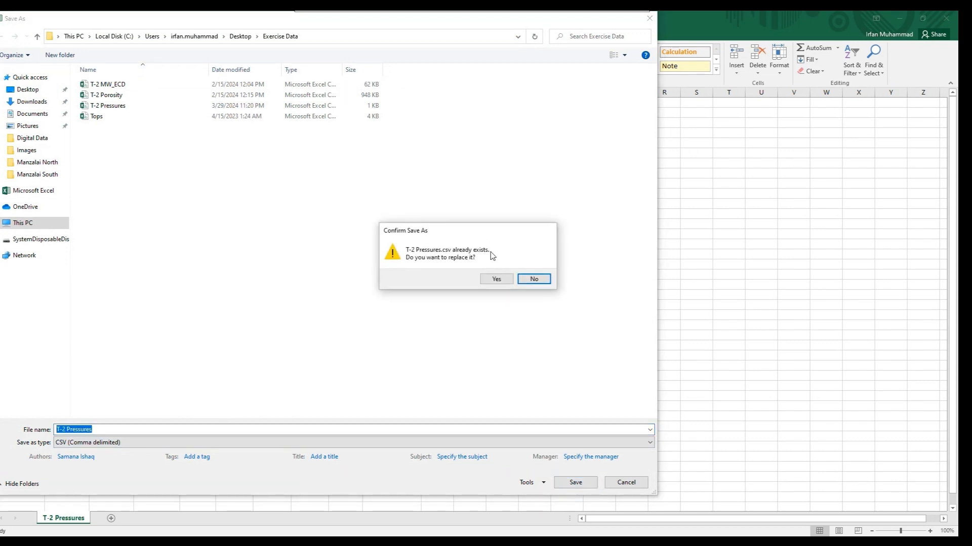
pyautogui.click(494, 283)
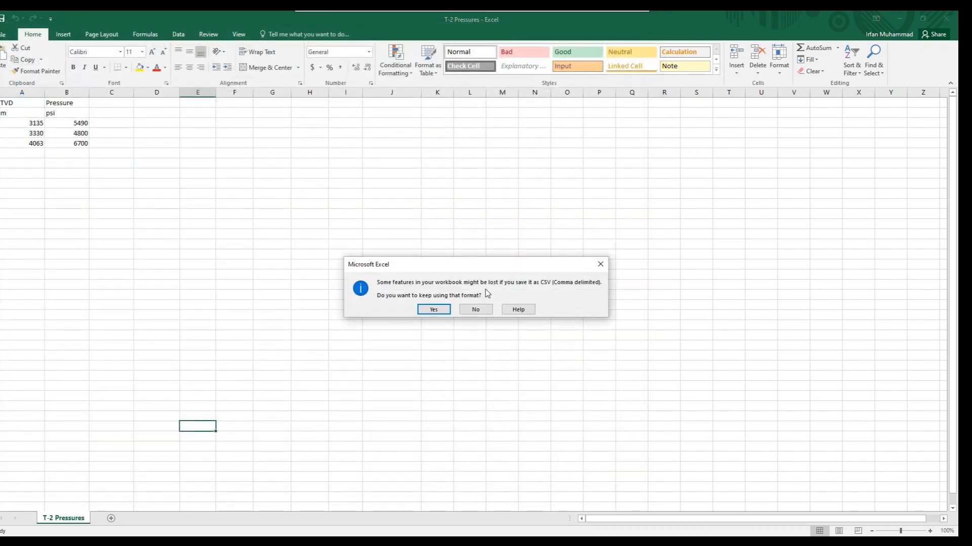
pyautogui.click(434, 309)
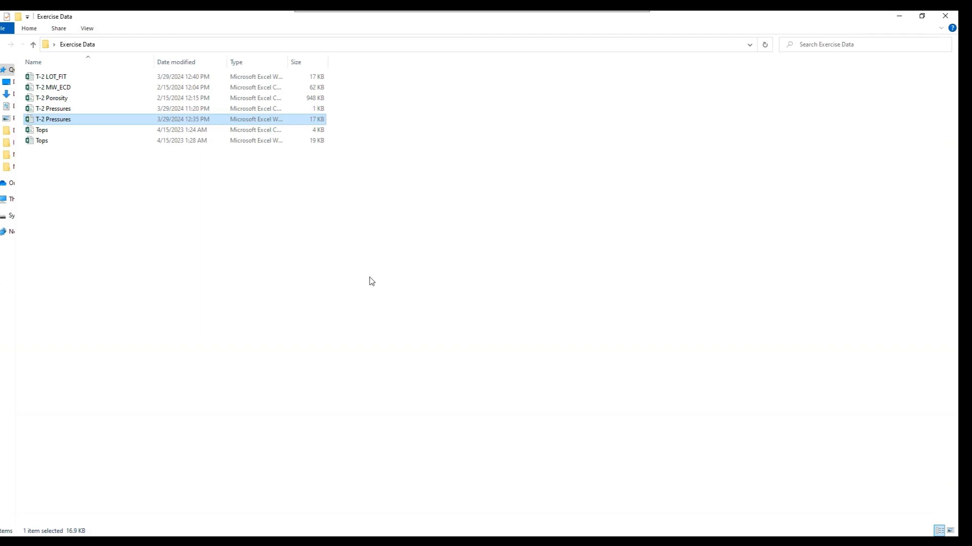
# Bring the T-2 Pressures CSV file from the Exercise Data folder into Techlog's data import wizard and assign it to well T-2
pyautogui.click(56, 114)
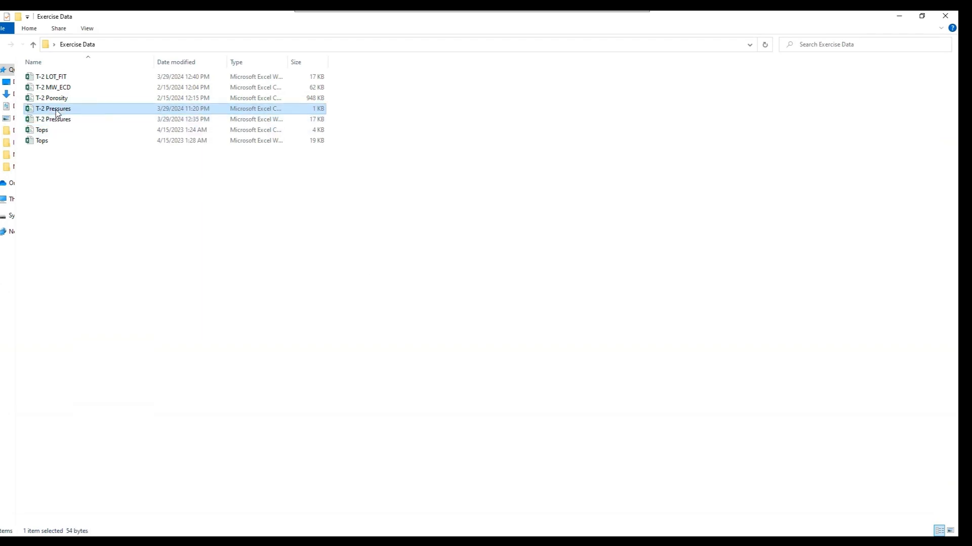
pyautogui.moveTo(57, 112); pyautogui.dragTo(463, 321)
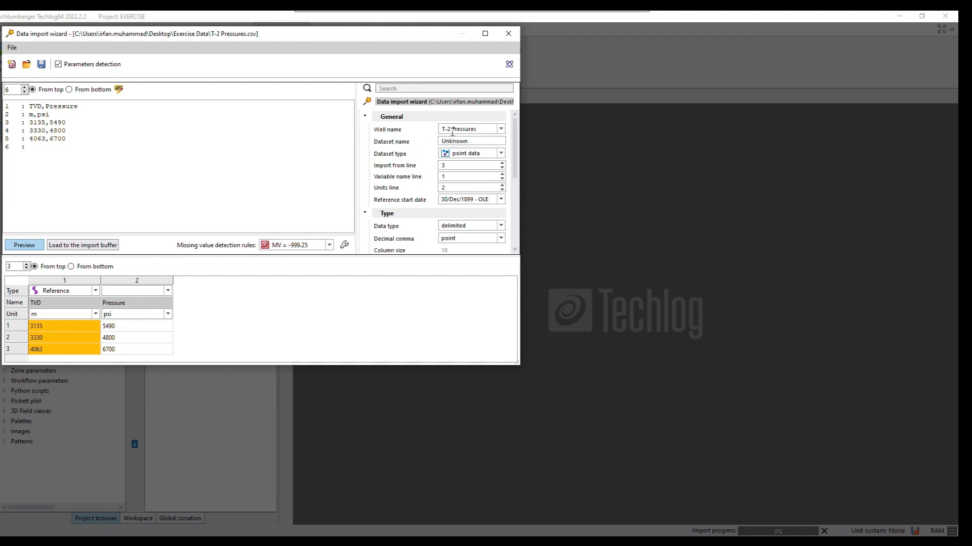
pyautogui.click(500, 130)
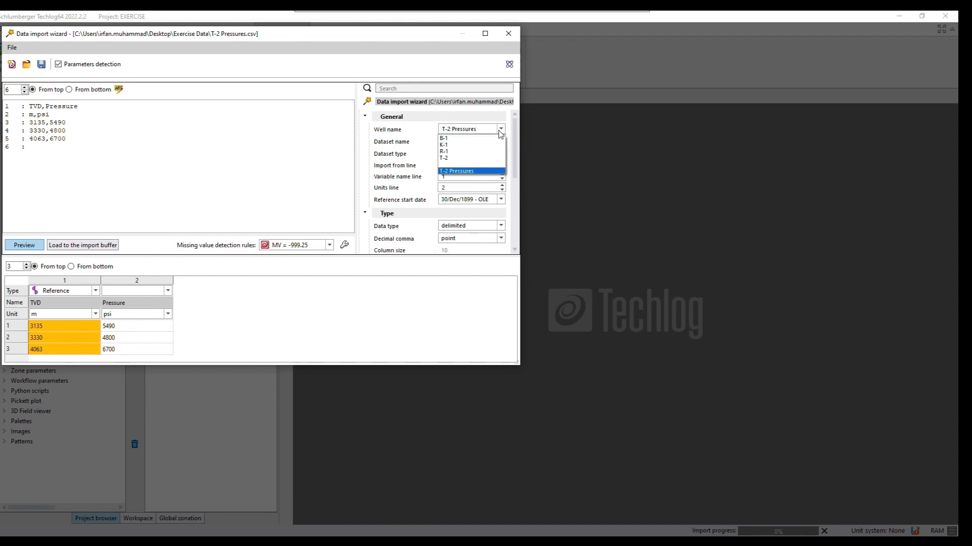
pyautogui.click(448, 158)
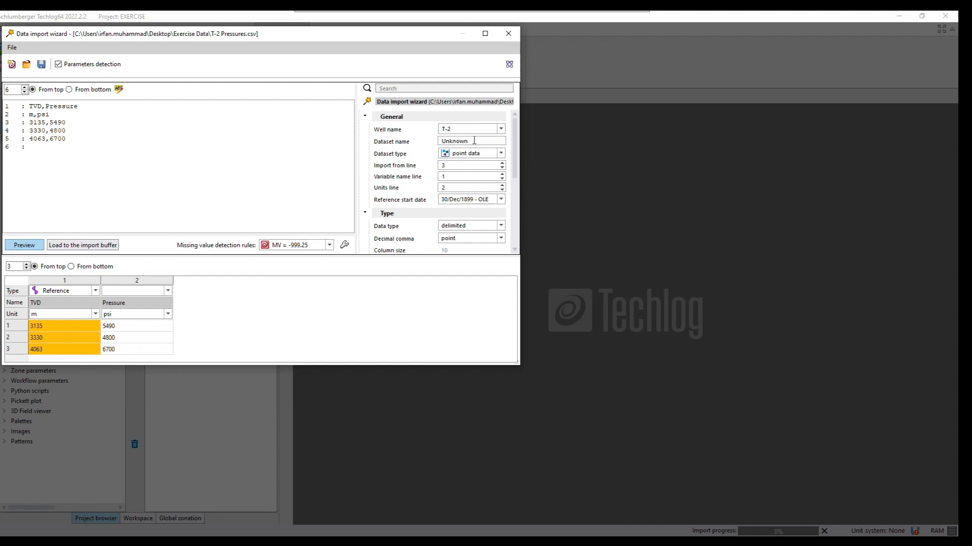
# Name the imported dataset Pressure, set its type to point data, and load it to the import buffer
pyautogui.doubleClick(442, 143)
pyautogui.write('Pressure')
pyautogui.click(500, 155)
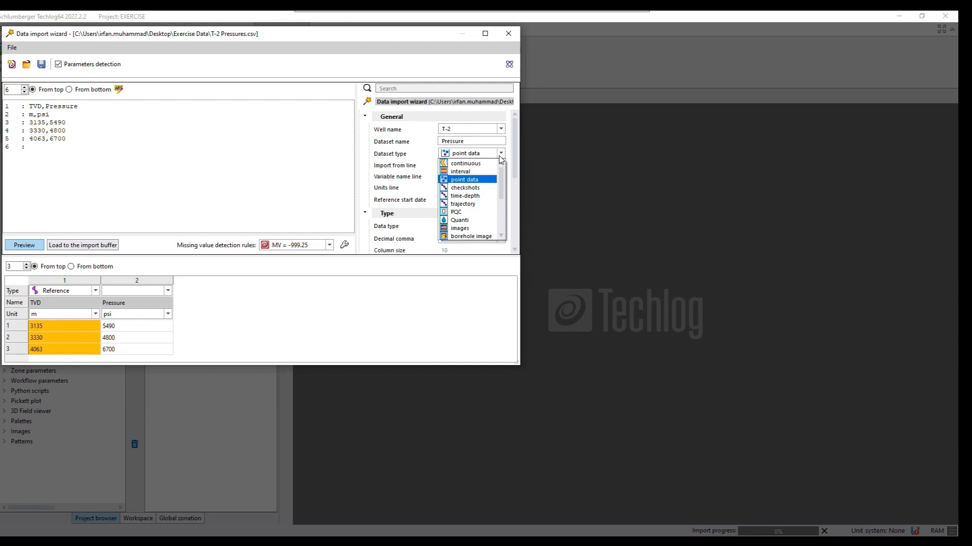
pyautogui.click(473, 180)
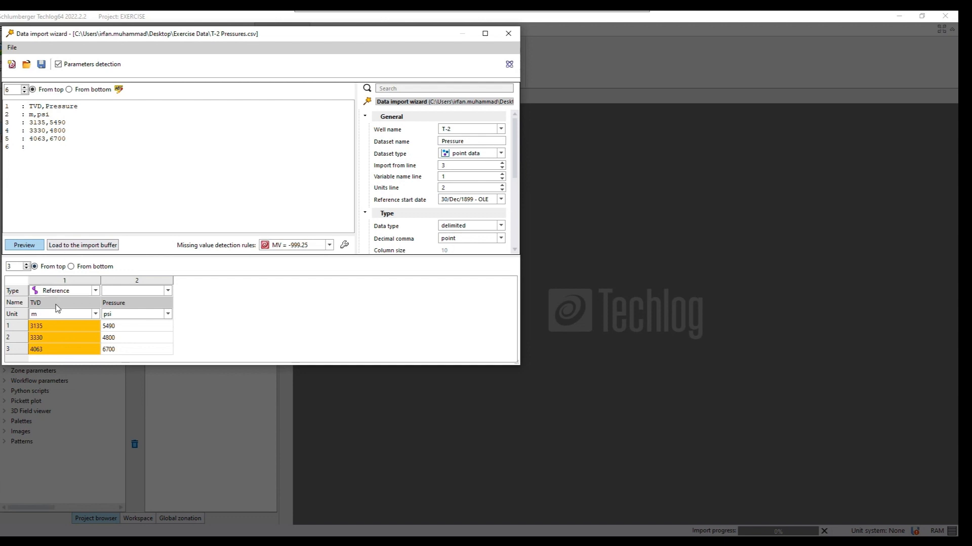
pyautogui.click(80, 246)
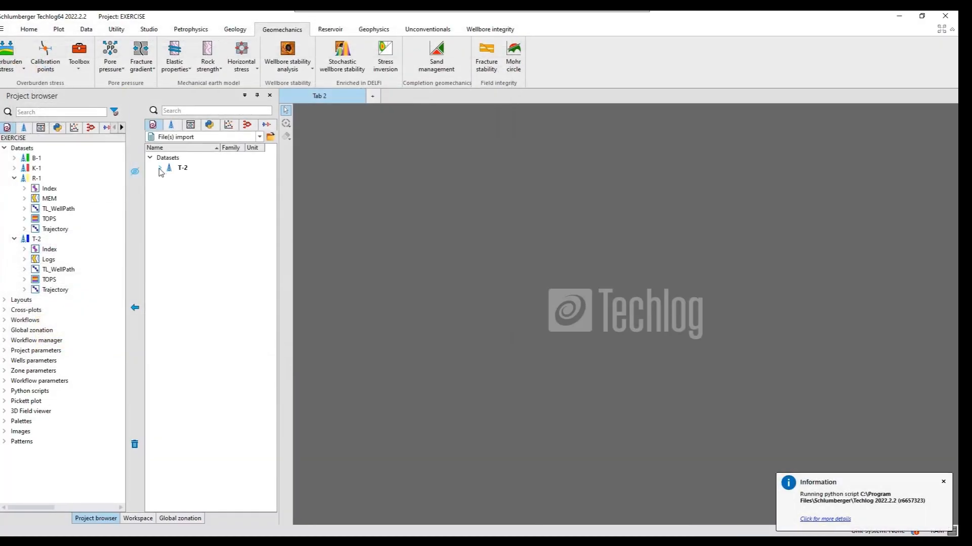
# Transfer the Pressure dataset from the import buffer to well T-2 in the project, check its variables, and hide the import buffer
pyautogui.click(160, 169)
pyautogui.click(170, 179)
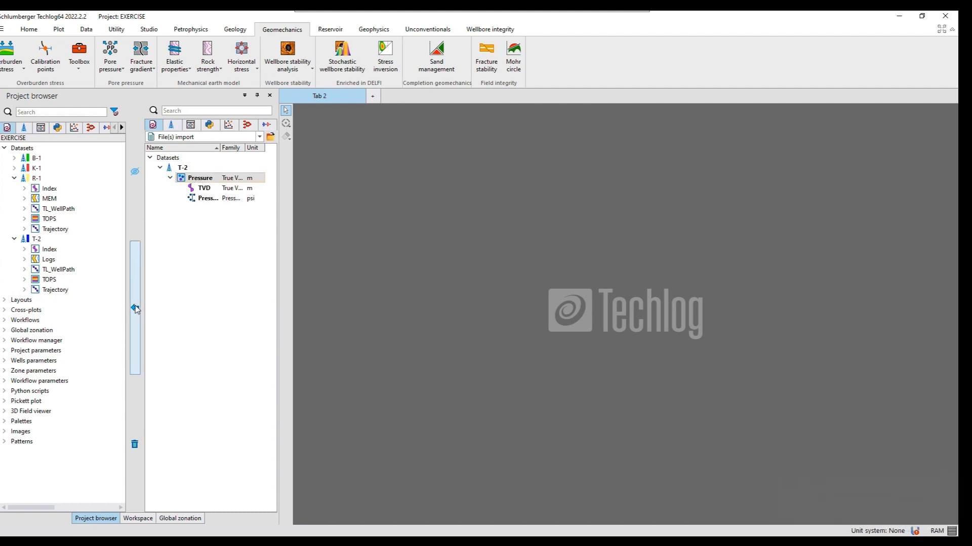
pyautogui.click(136, 308)
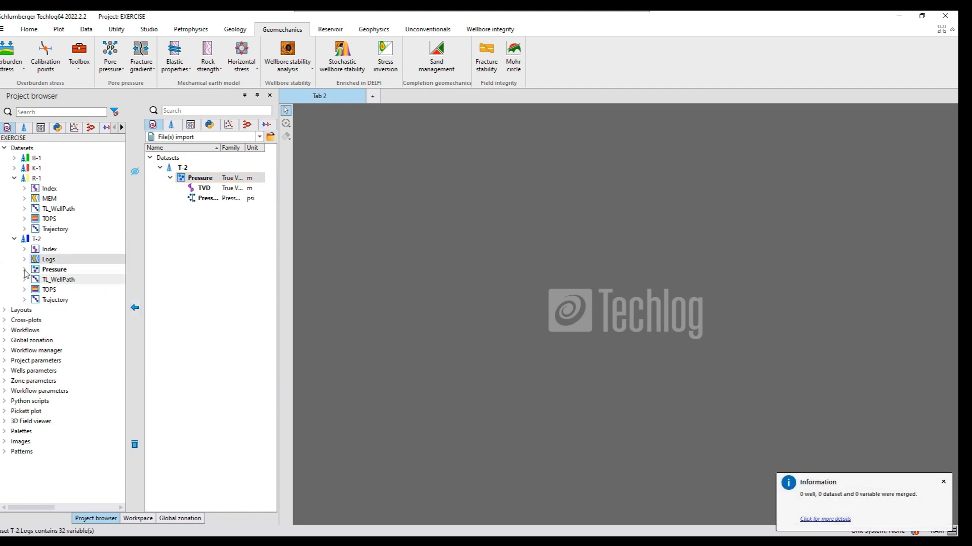
pyautogui.click(24, 271)
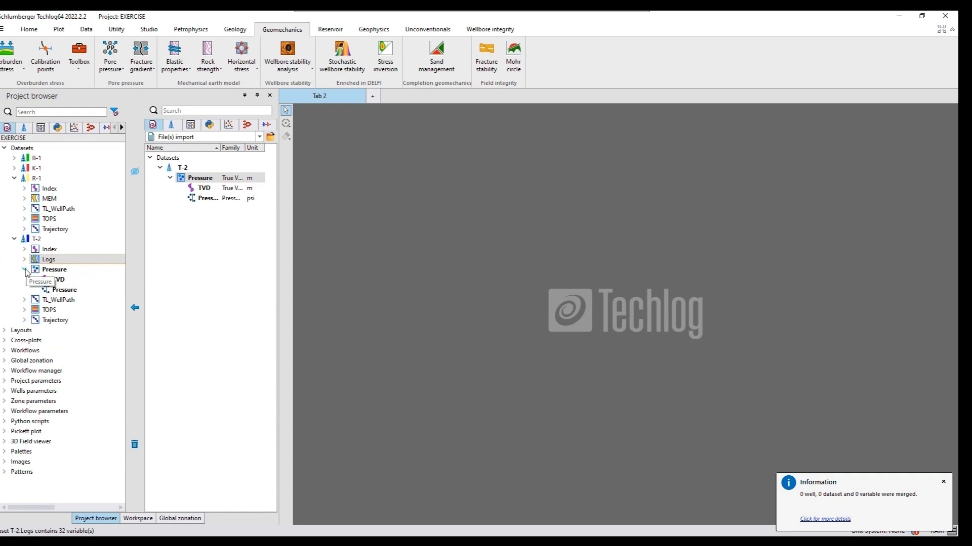
pyautogui.click(26, 271)
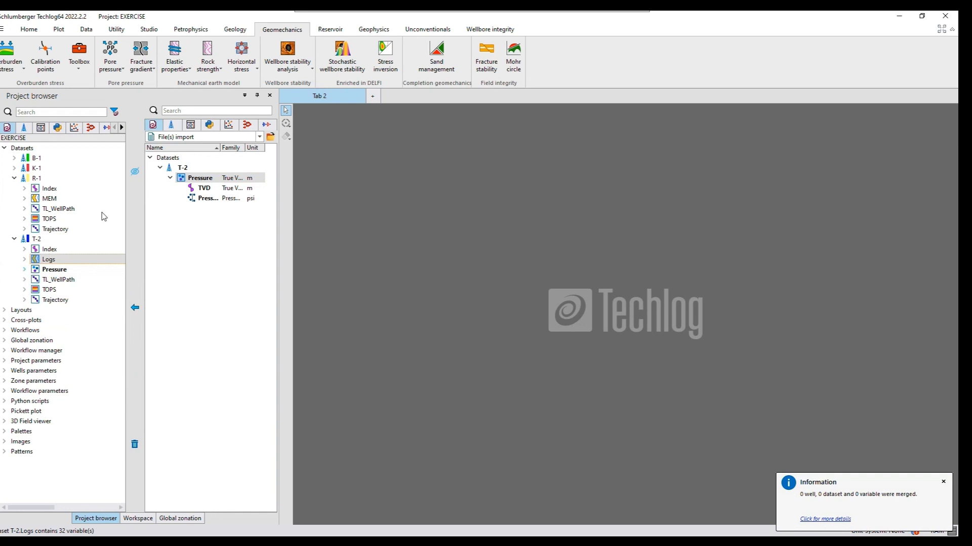
pyautogui.click(134, 173)
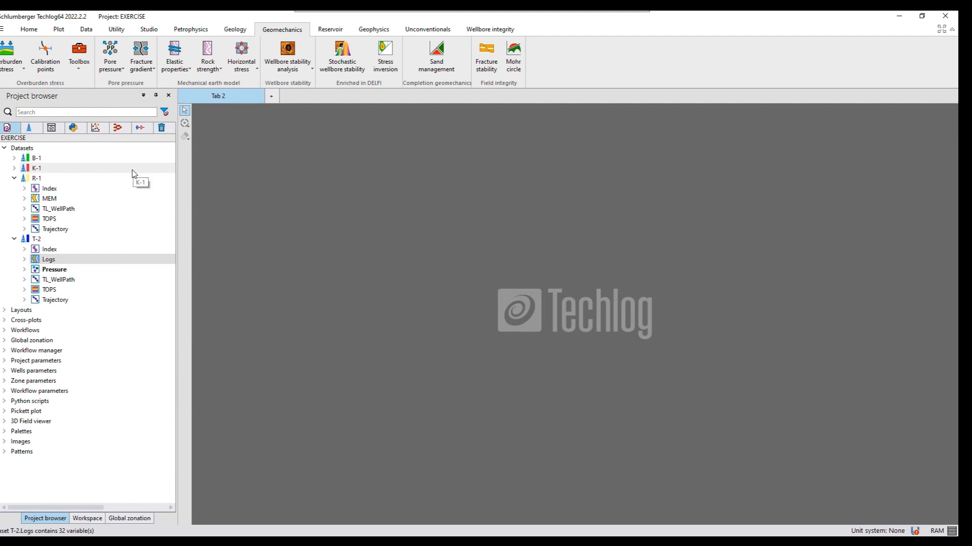
# Start a Pore pressure computation for well T-2 and assign Vertical Stress as its vertical stress input
pyautogui.click(113, 69)
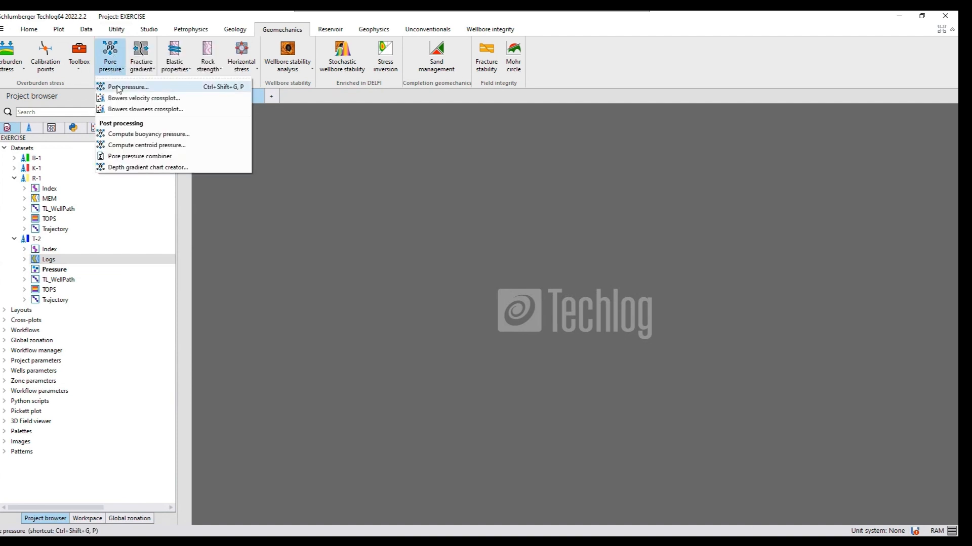
pyautogui.click(118, 88)
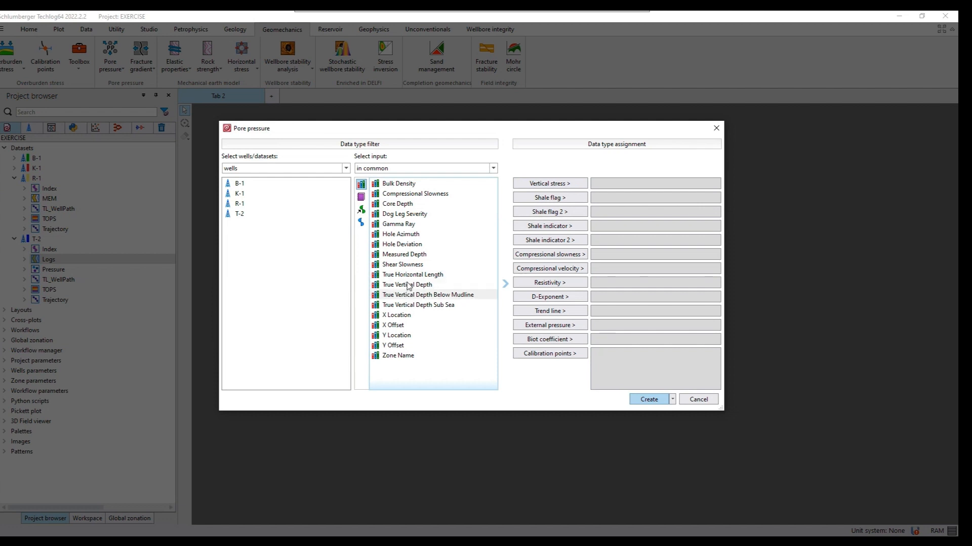
pyautogui.click(239, 215)
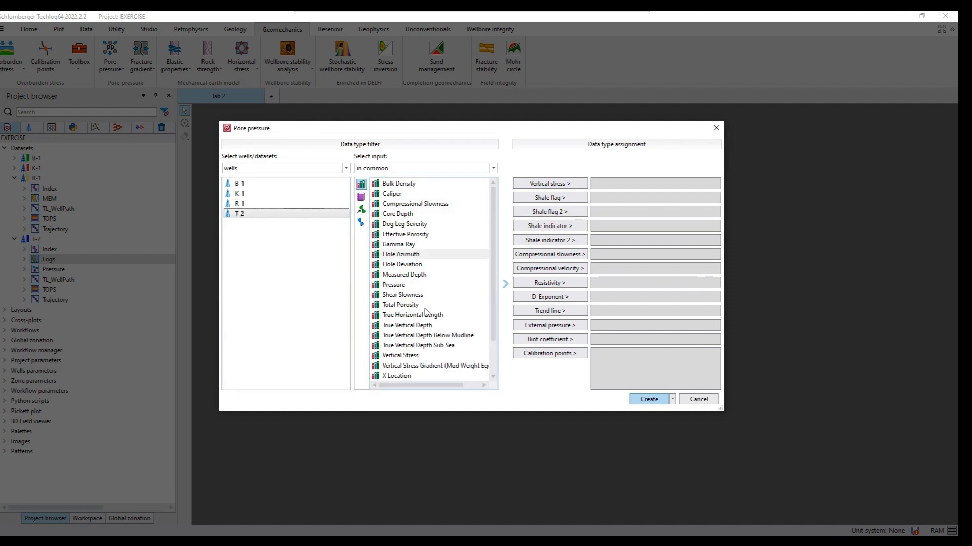
pyautogui.click(401, 357)
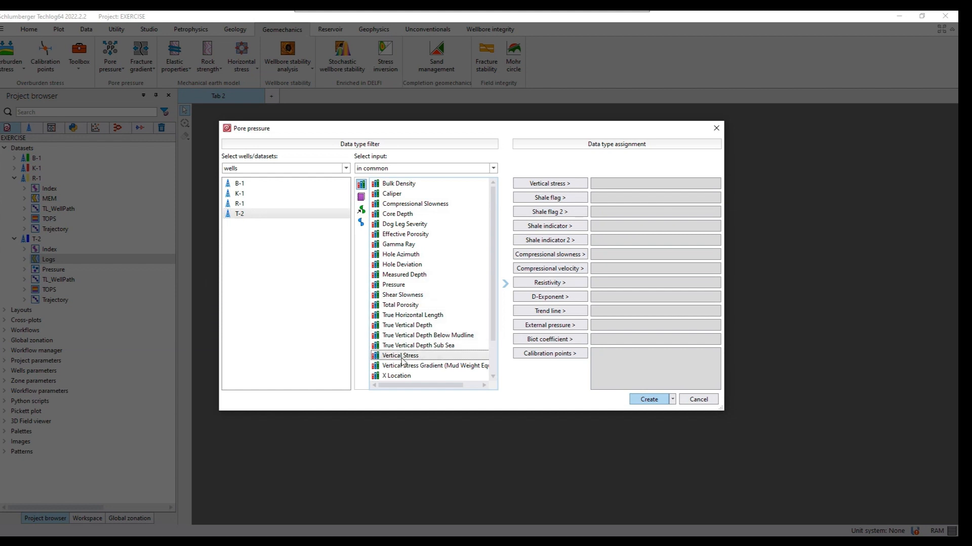
pyautogui.click(540, 185)
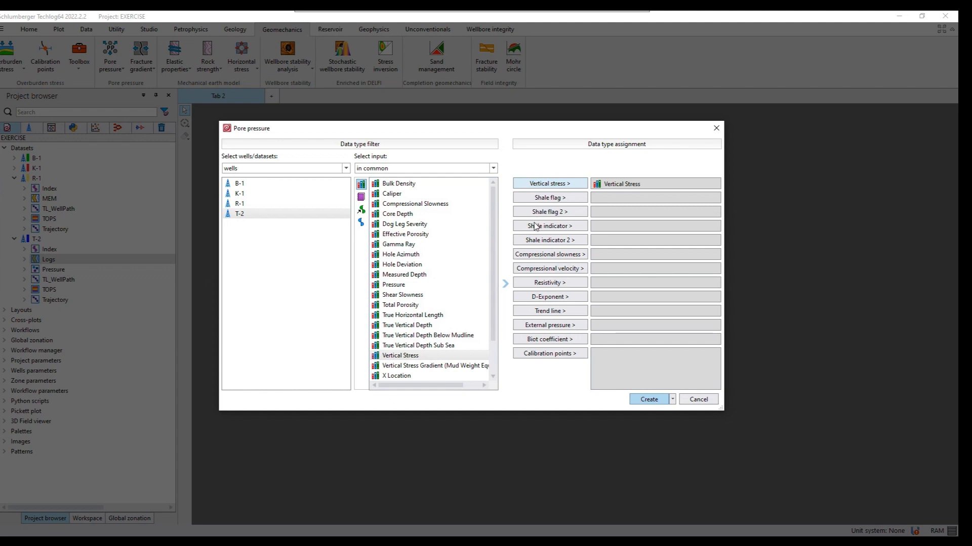
# Assign Gamma Ray as the shale indicator and Compressional Slowness as the compressional slowness input
pyautogui.click(414, 245)
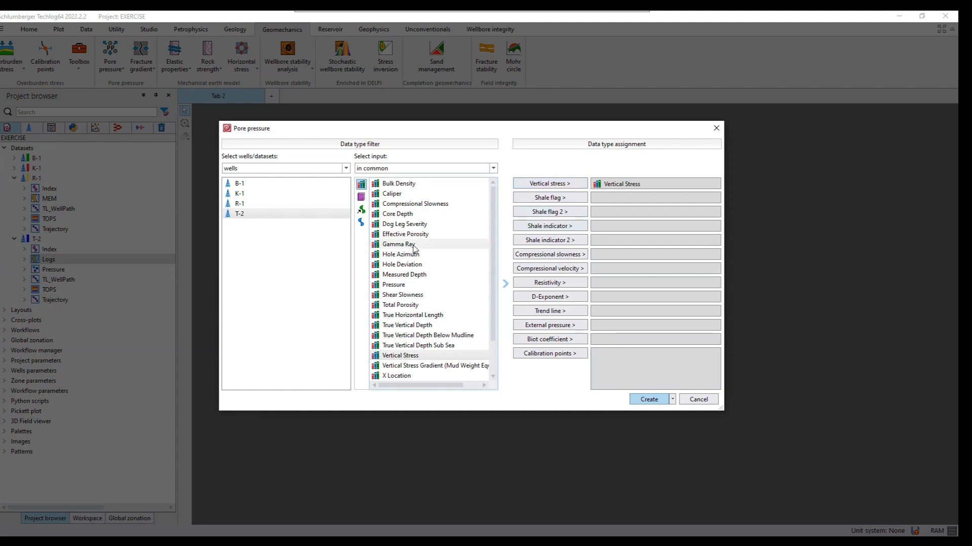
pyautogui.click(555, 231)
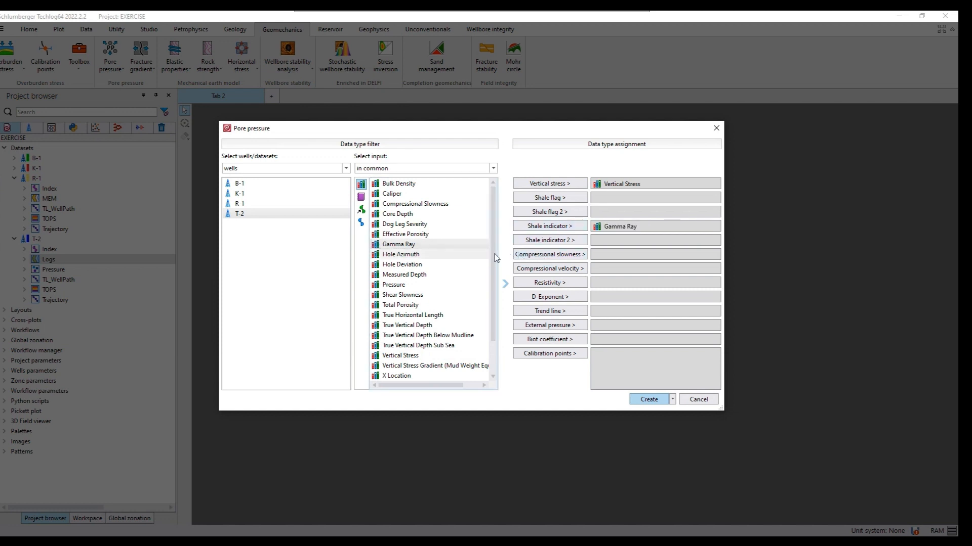
pyautogui.click(446, 206)
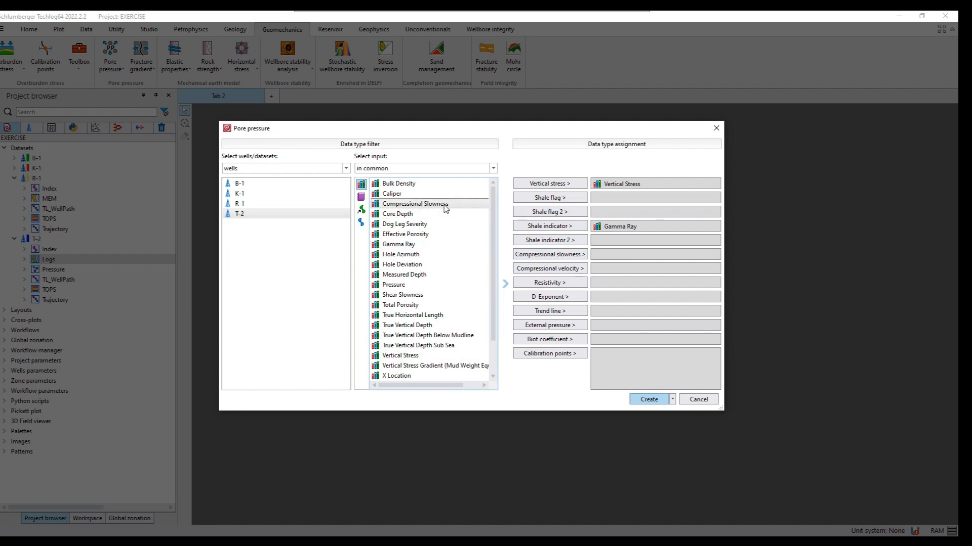
pyautogui.click(558, 256)
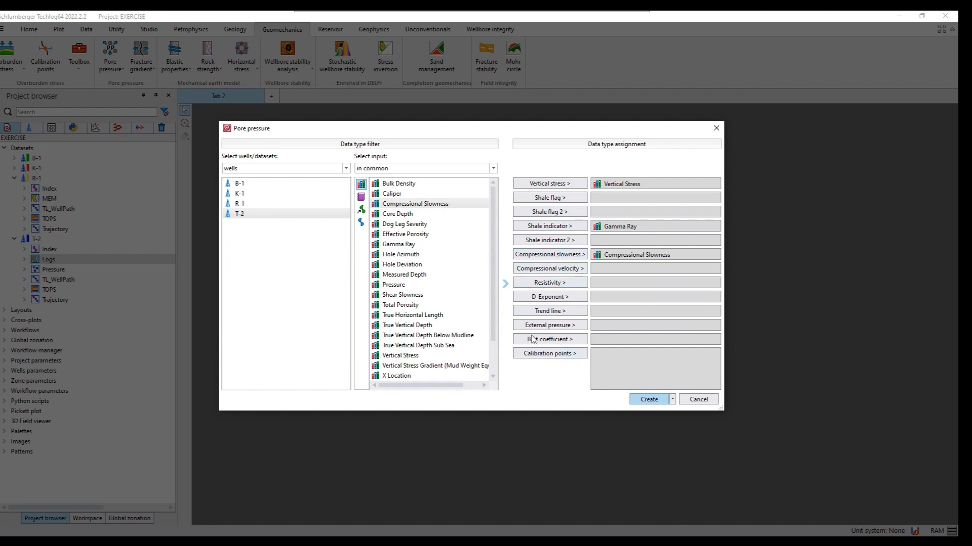
# Assign Pressure as the calibration points and create the Pore pressure method
pyautogui.click(494, 344)
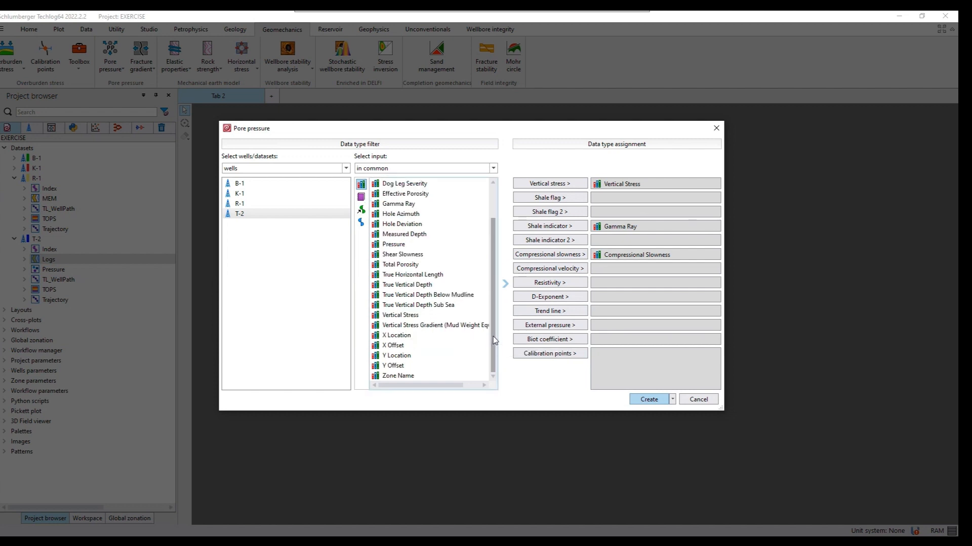
pyautogui.scroll(2, 484, 304)
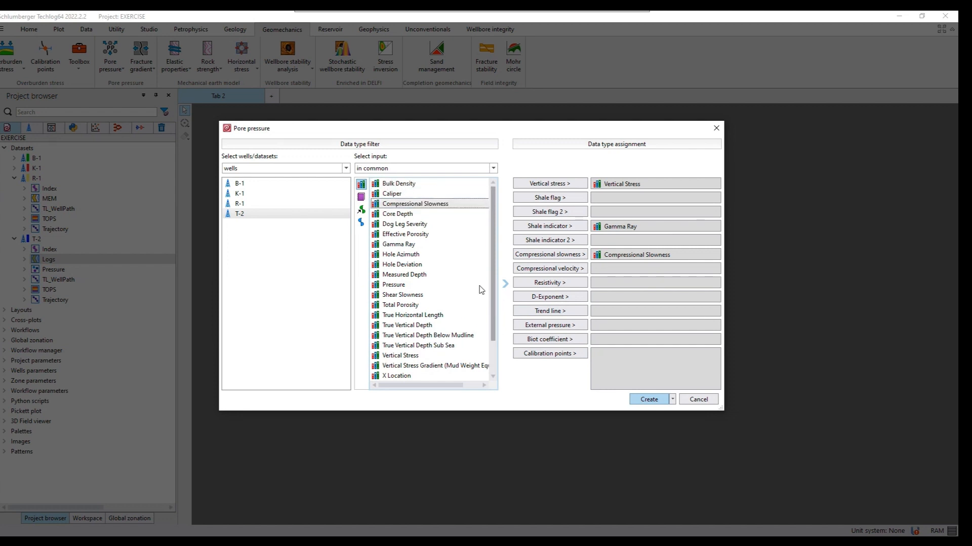
pyautogui.click(403, 286)
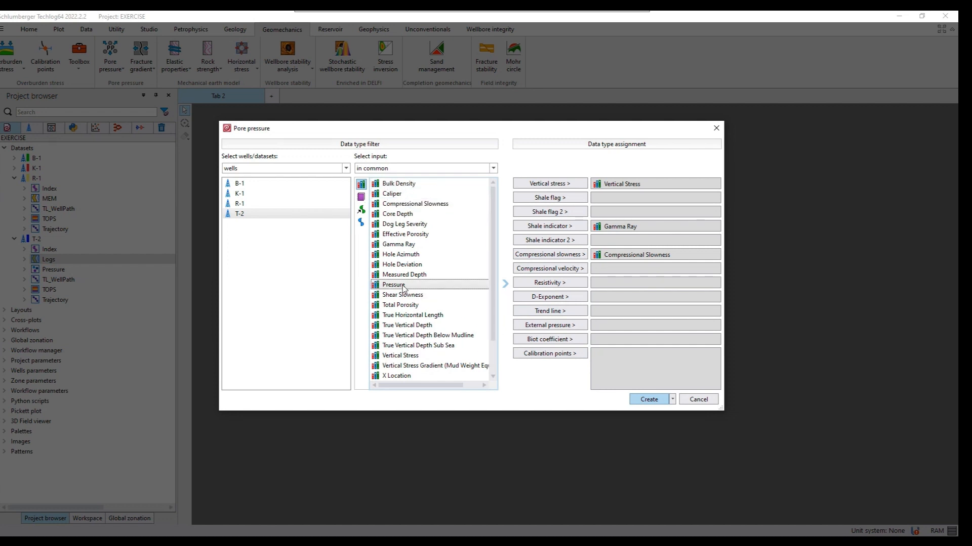
pyautogui.click(545, 357)
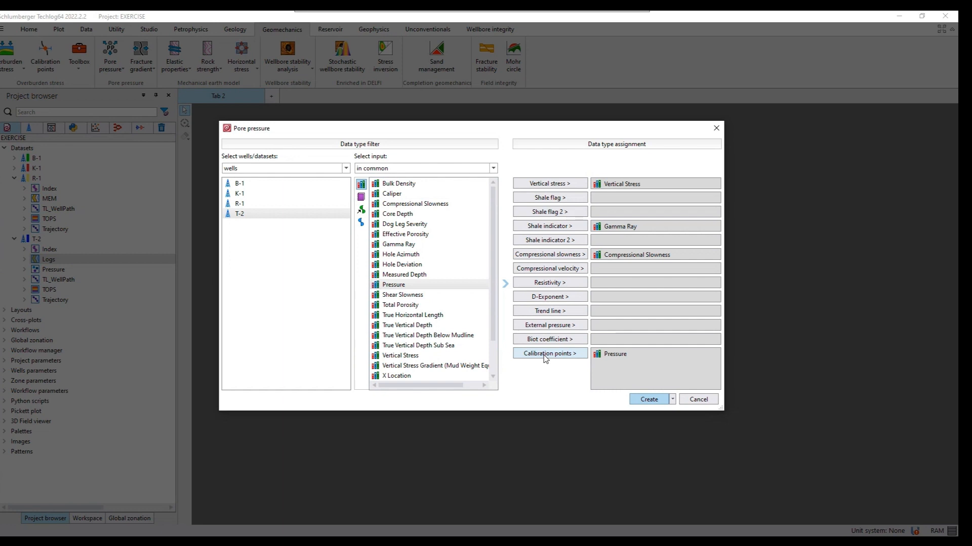
pyautogui.click(647, 400)
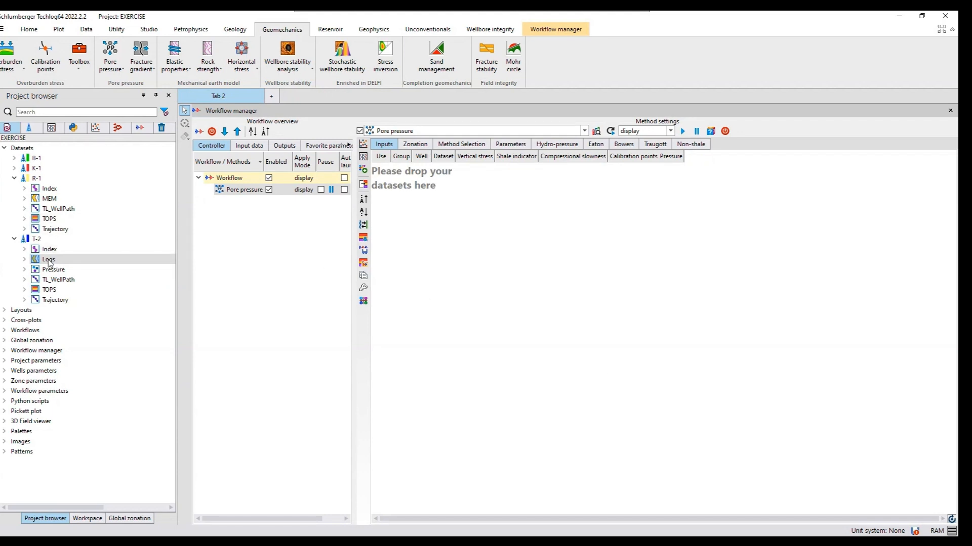
# Add T-2's Logs dataset to the Pore pressure inputs with Pressure.Pressure as calibration points, and show the method's zonation settings
pyautogui.moveTo(49, 260); pyautogui.dragTo(431, 204)
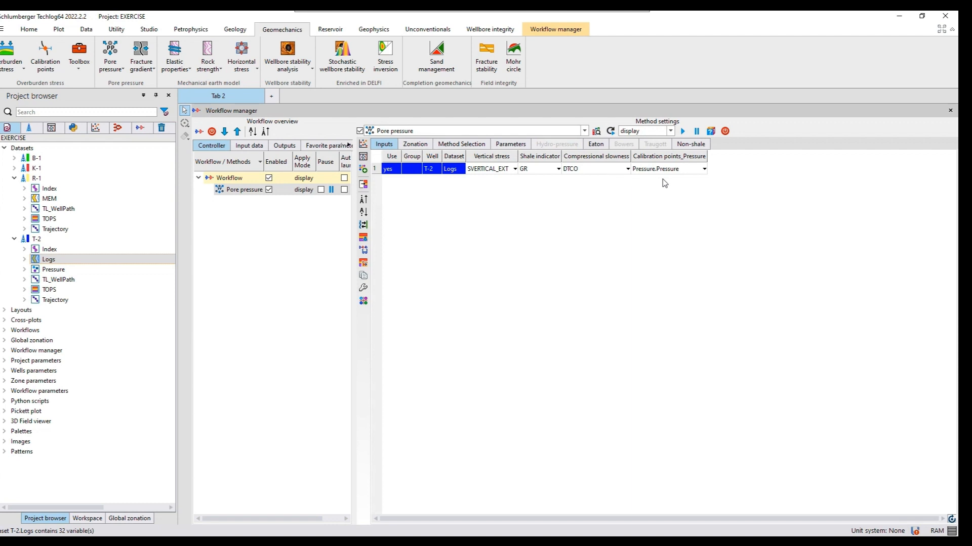
pyautogui.click(679, 170)
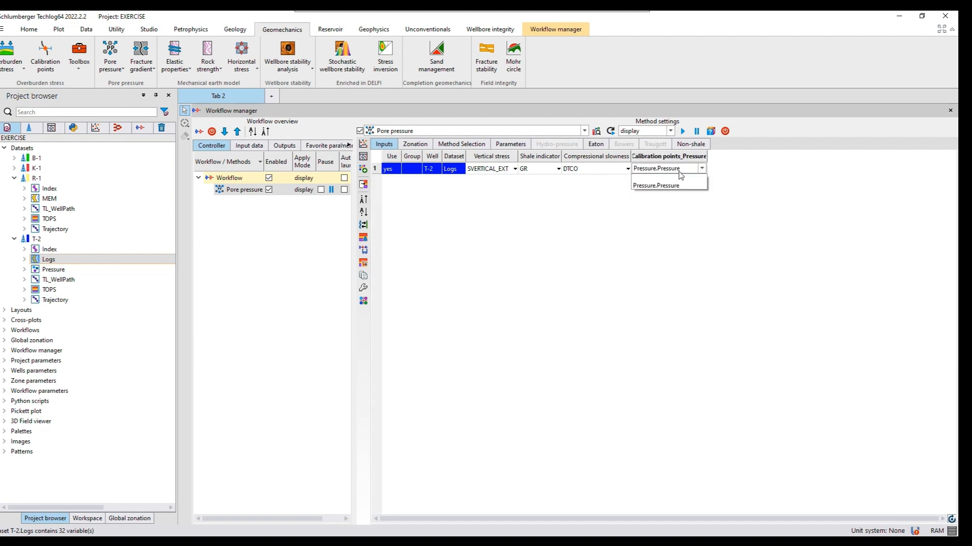
pyautogui.click(659, 186)
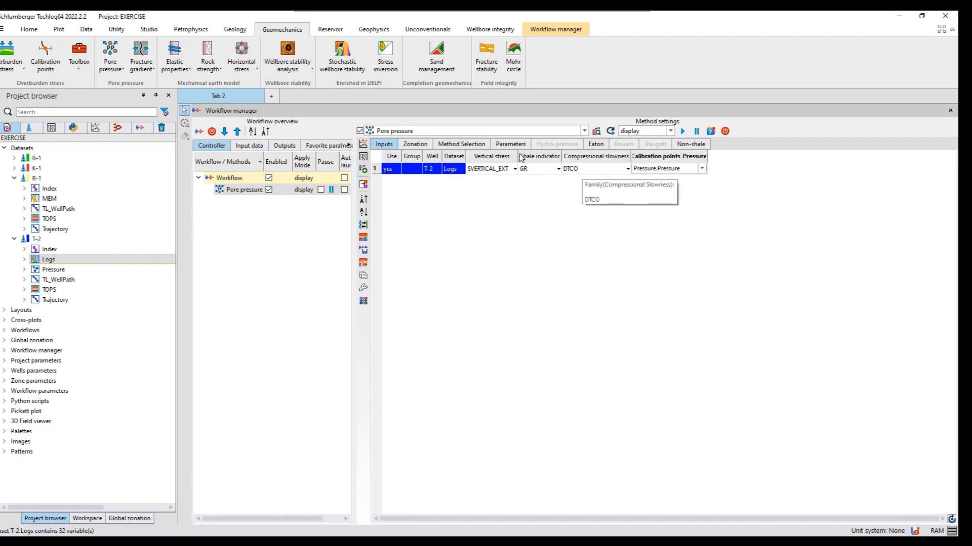
pyautogui.click(416, 145)
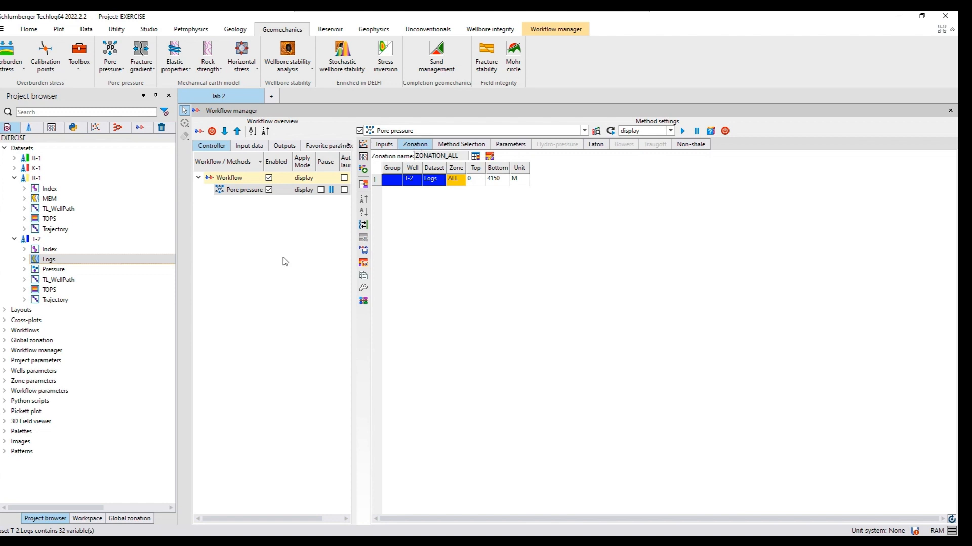
# Find the Tops zonation in the global zonation list and load its zones
pyautogui.click(119, 518)
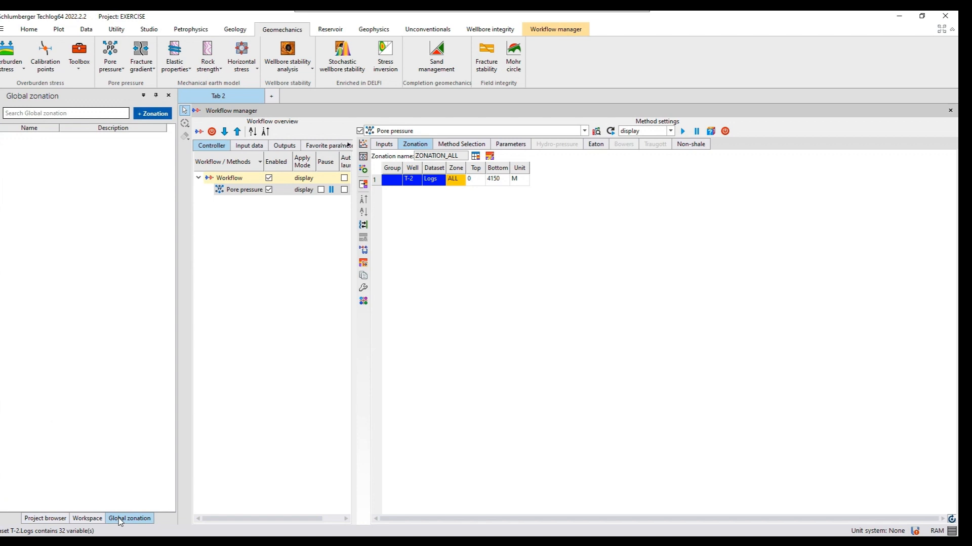
pyautogui.click(64, 114)
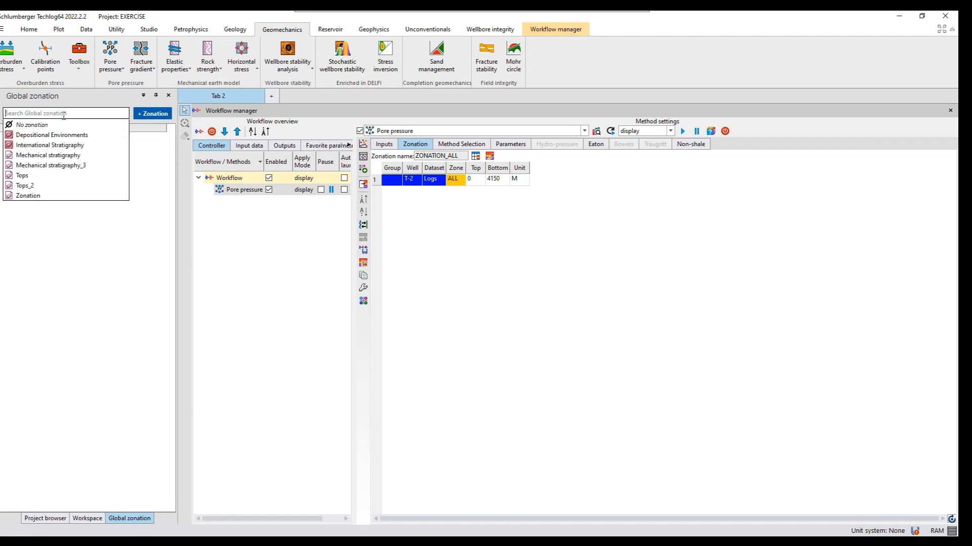
pyautogui.write('top')
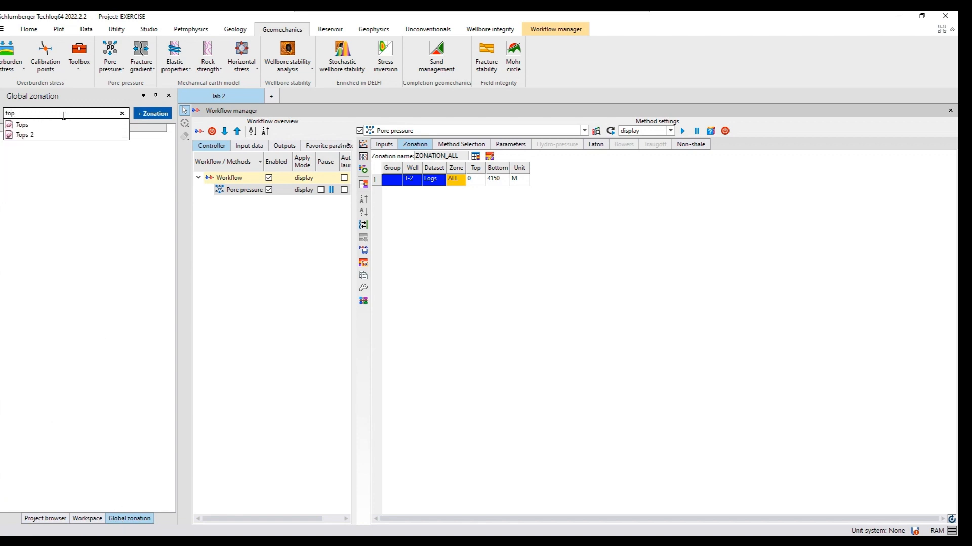
pyautogui.write('s')
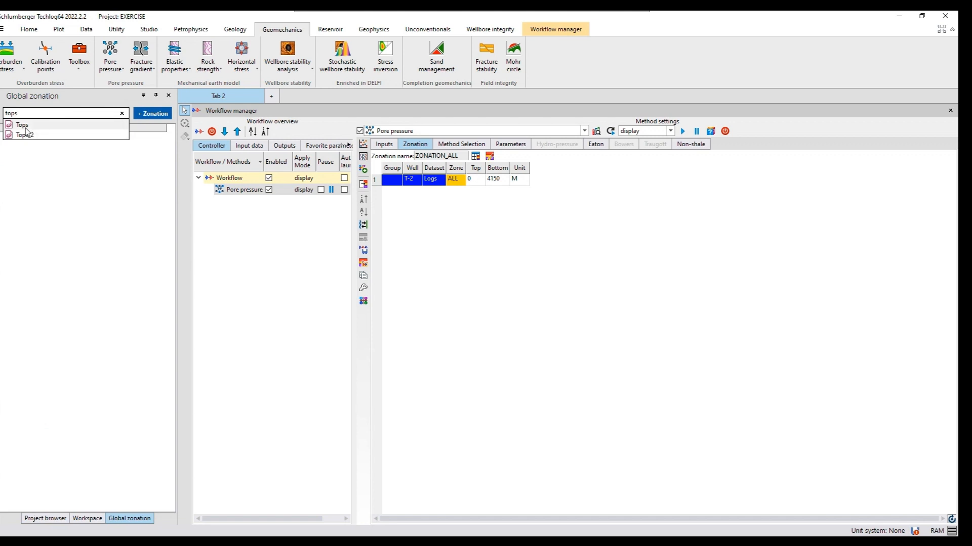
pyautogui.click(24, 125)
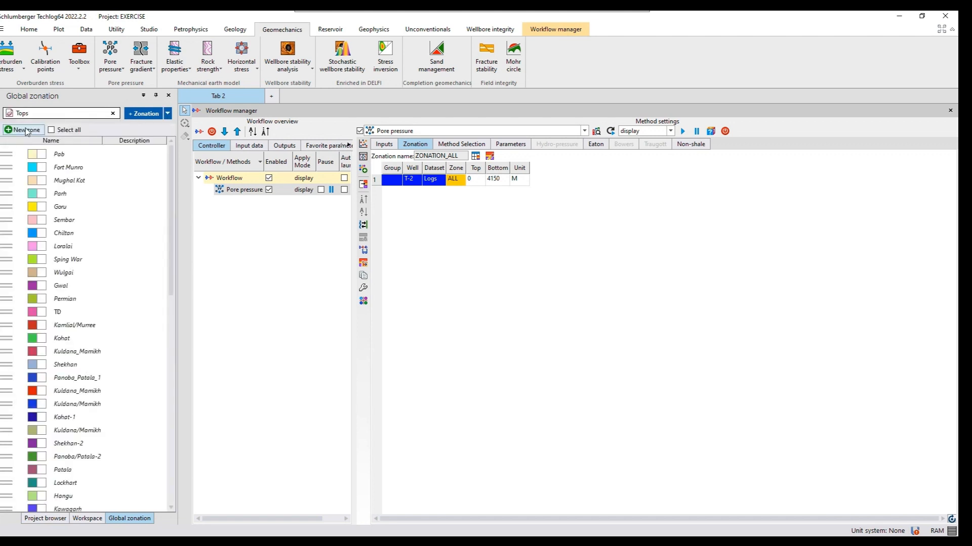
# Insert all zones of the Tops zonation into the Pore pressure method for well T-2, and return to the project datasets
pyautogui.click(51, 130)
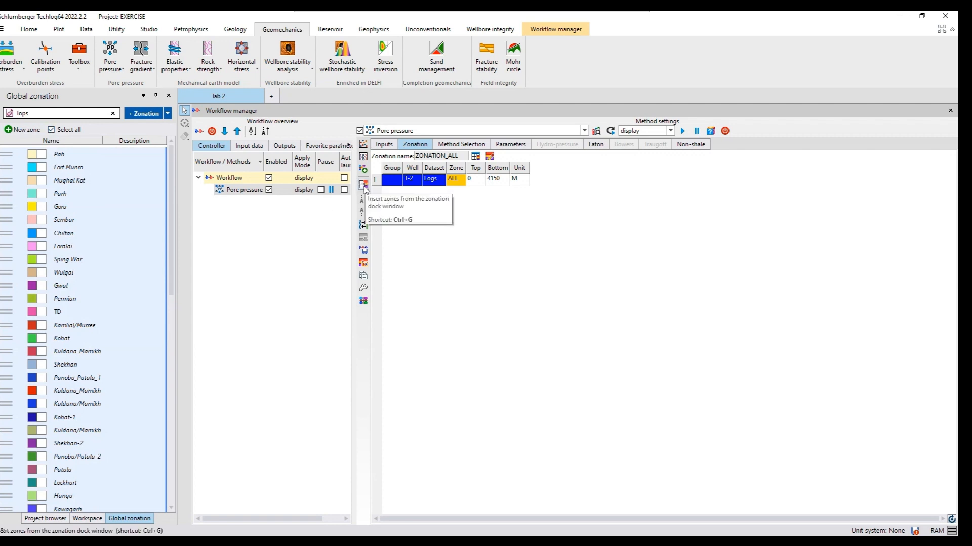
pyautogui.click(363, 185)
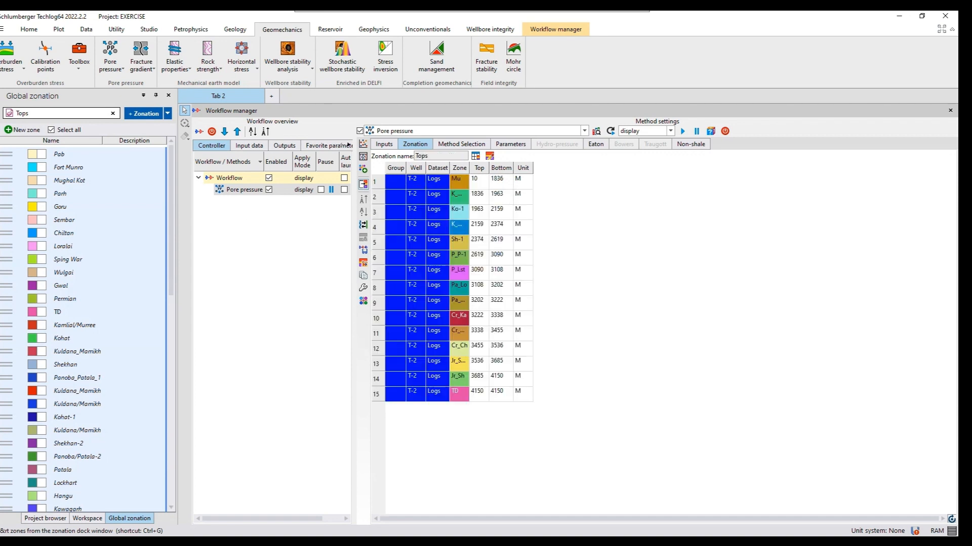
pyautogui.click(52, 519)
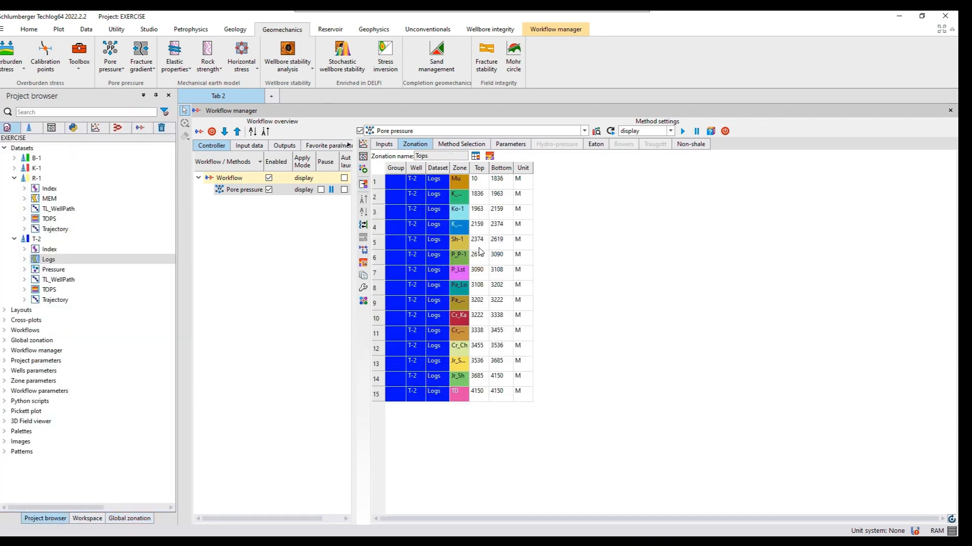
# Review the pore pressure method selection and the general zone parameters, including the shale indicator and output filter settings
pyautogui.click(452, 147)
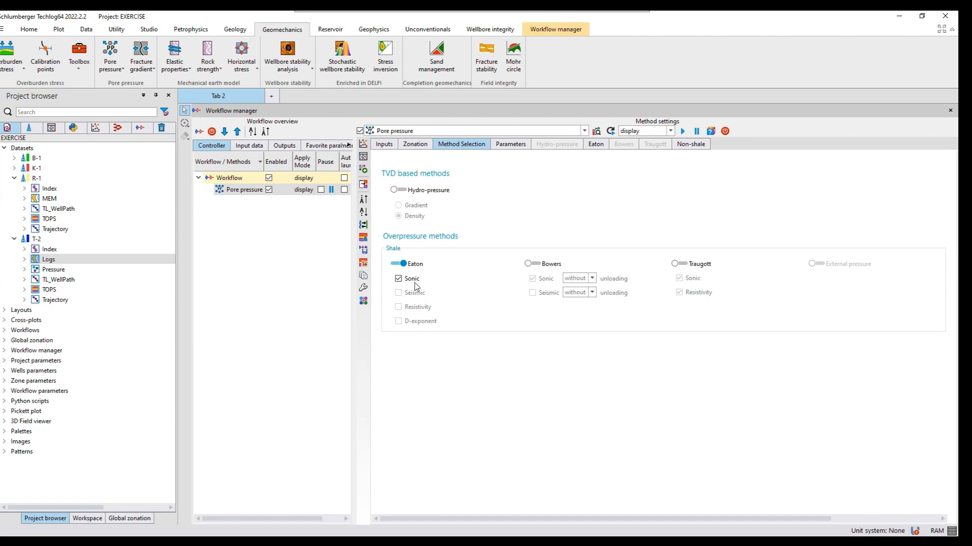
pyautogui.click(504, 147)
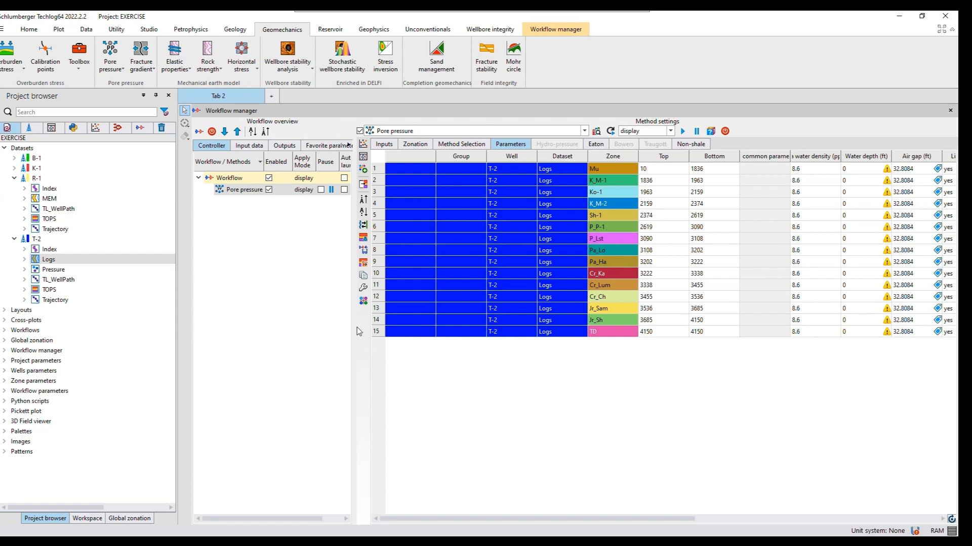
pyautogui.moveTo(354, 329); pyautogui.dragTo(282, 324)
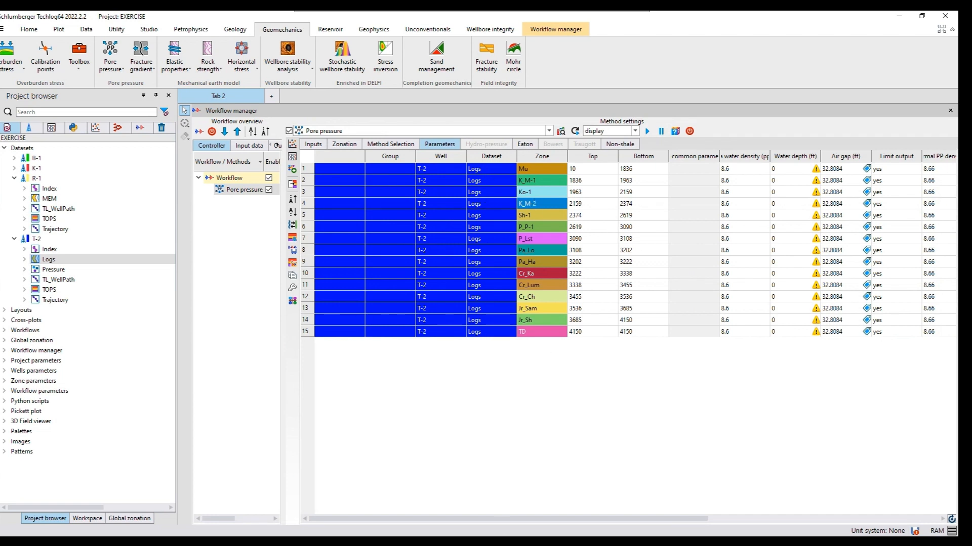
pyautogui.moveTo(628, 518); pyautogui.dragTo(763, 443)
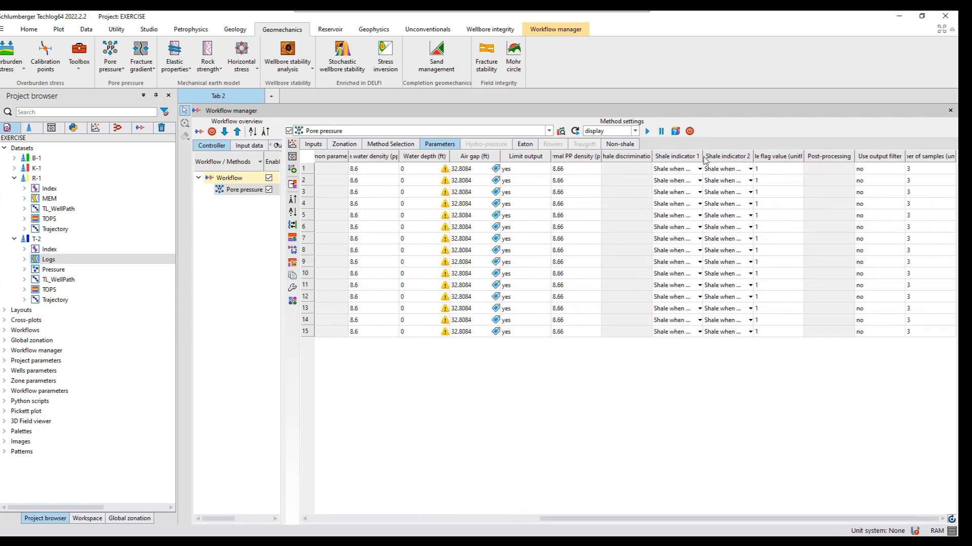
pyautogui.moveTo(702, 156); pyautogui.dragTo(726, 157)
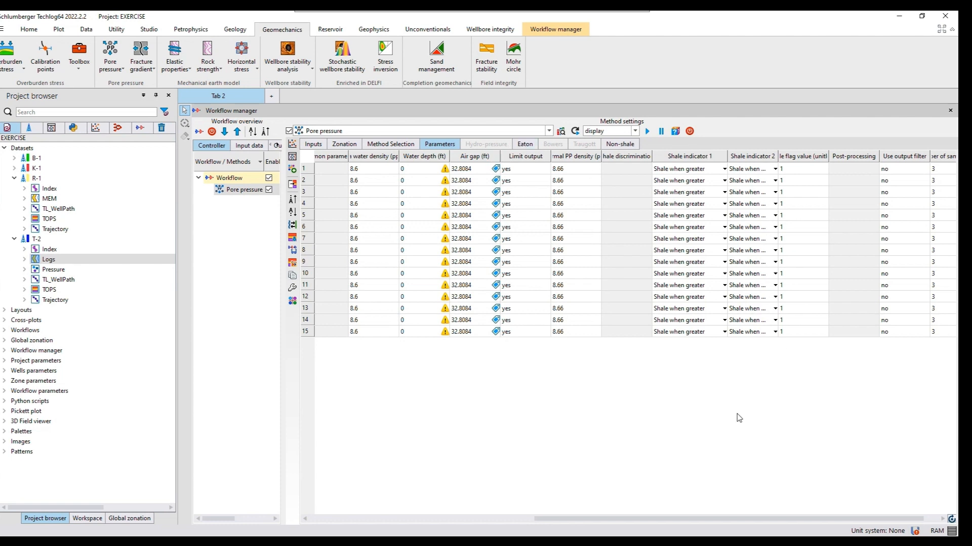
pyautogui.click(943, 520)
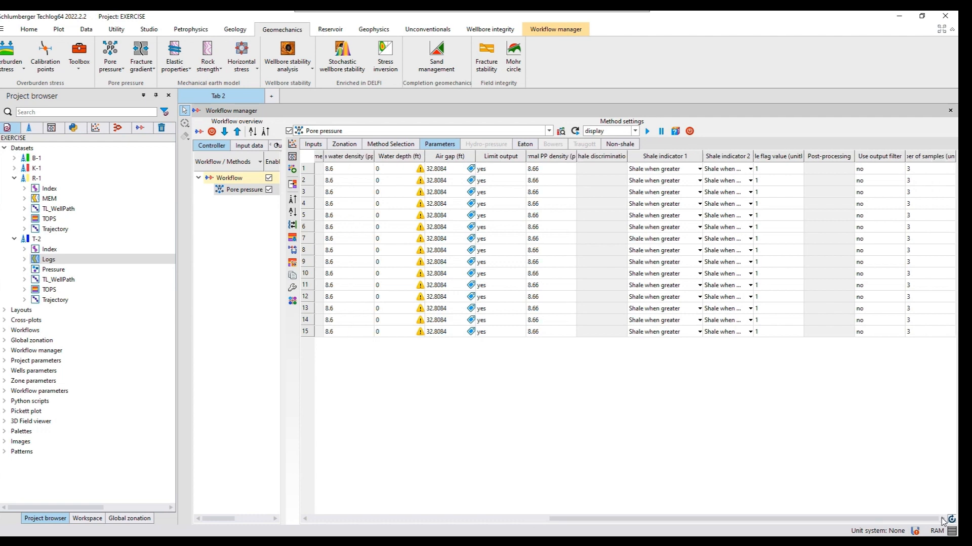
# Set the Eaton sonic scale to linear for all T-2 zones
pyautogui.click(521, 147)
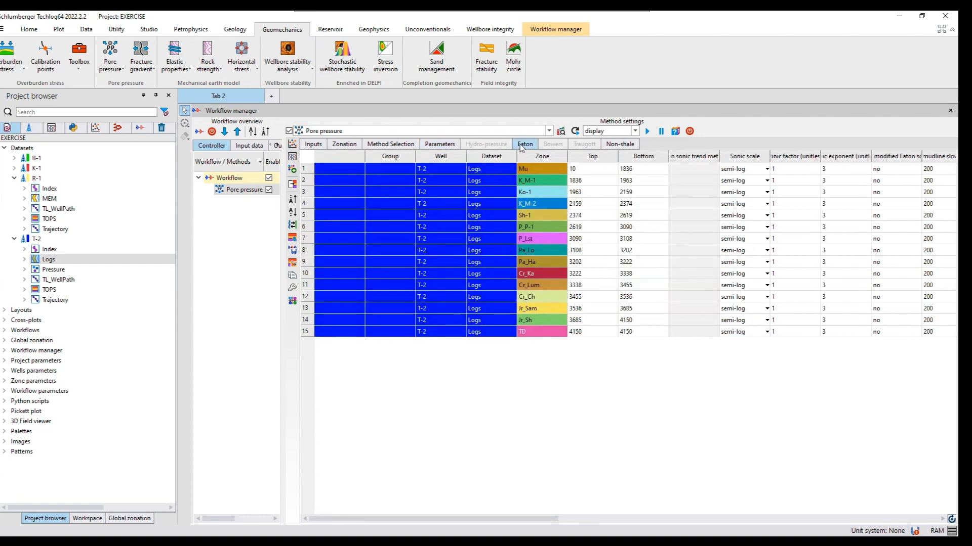
pyautogui.moveTo(491, 519); pyautogui.dragTo(596, 522)
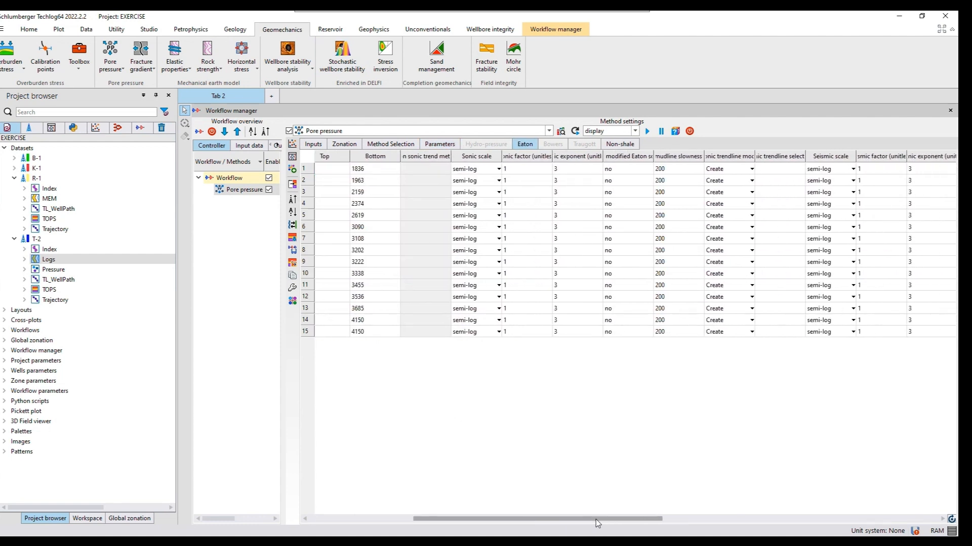
pyautogui.click(466, 171)
pyautogui.click(466, 171)
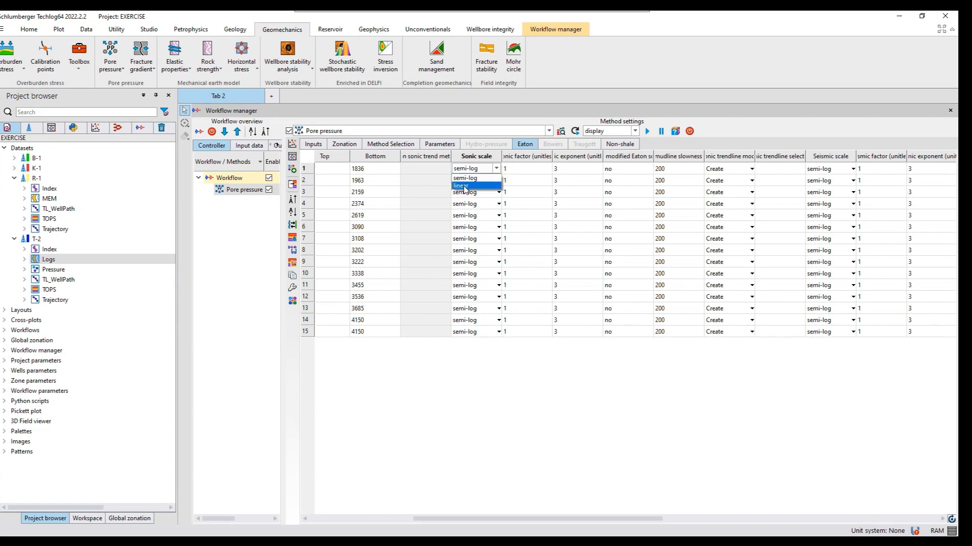
pyautogui.click(464, 186)
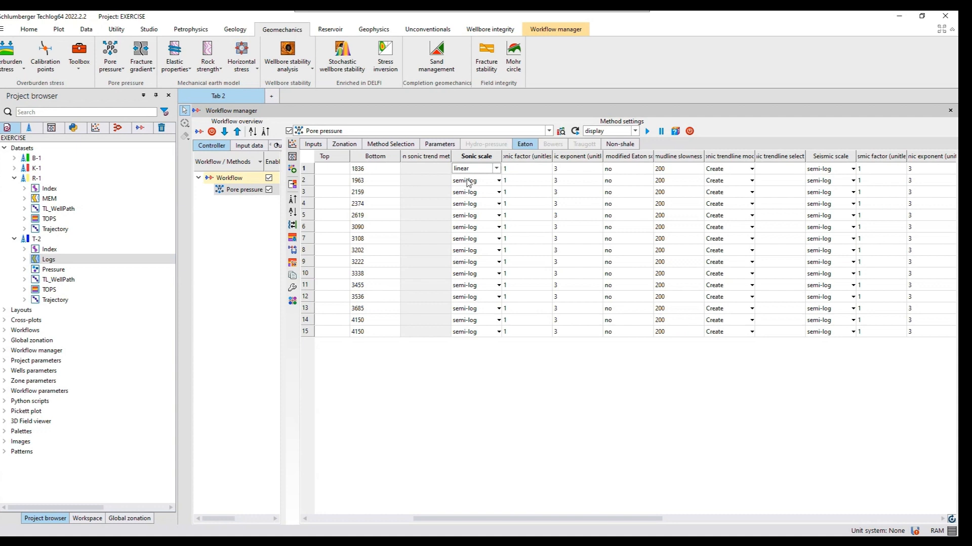
pyautogui.click(464, 181)
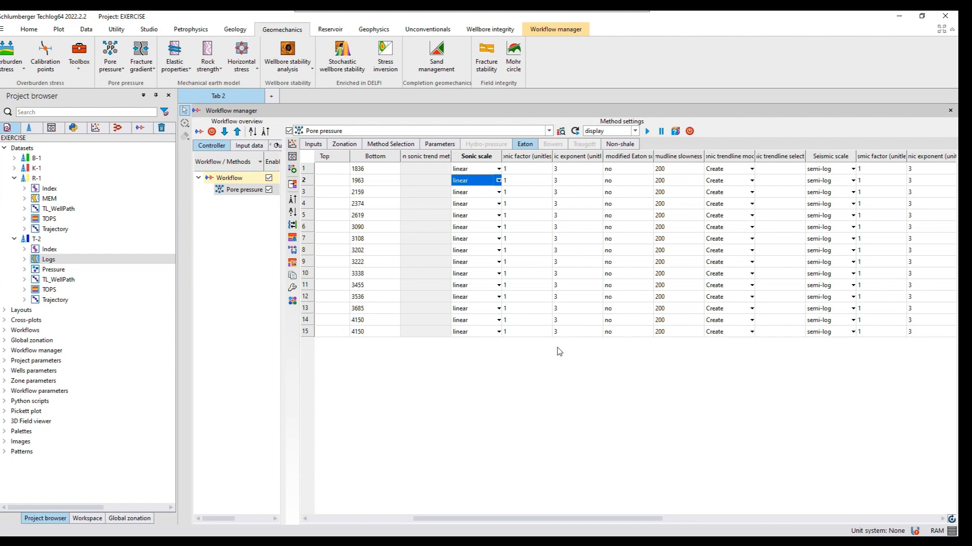
# Set the Eaton sonic exponent to 0.89 in the Mu zone and fill that value down to all zones
pyautogui.click(558, 170)
pyautogui.click(558, 170)
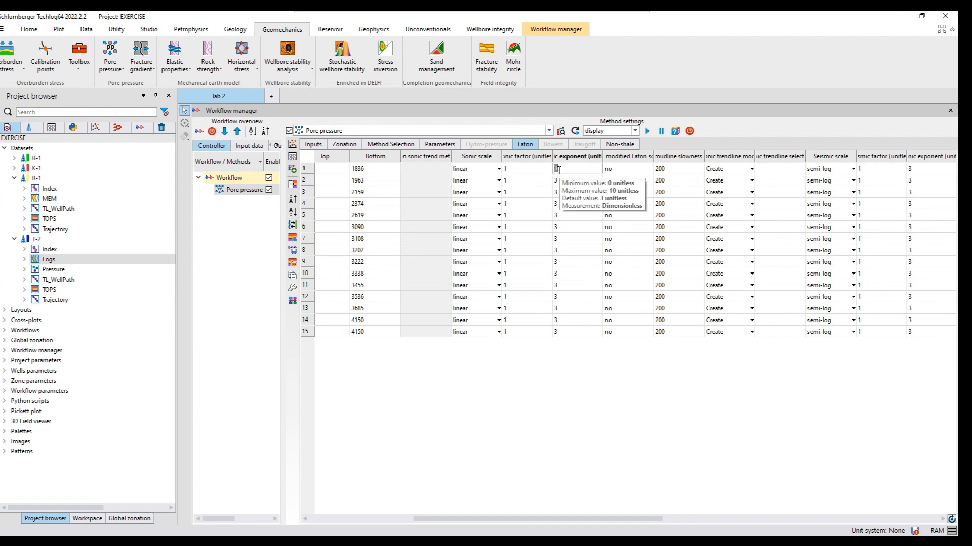
pyautogui.press('BackSpace')
pyautogui.write('0.39')
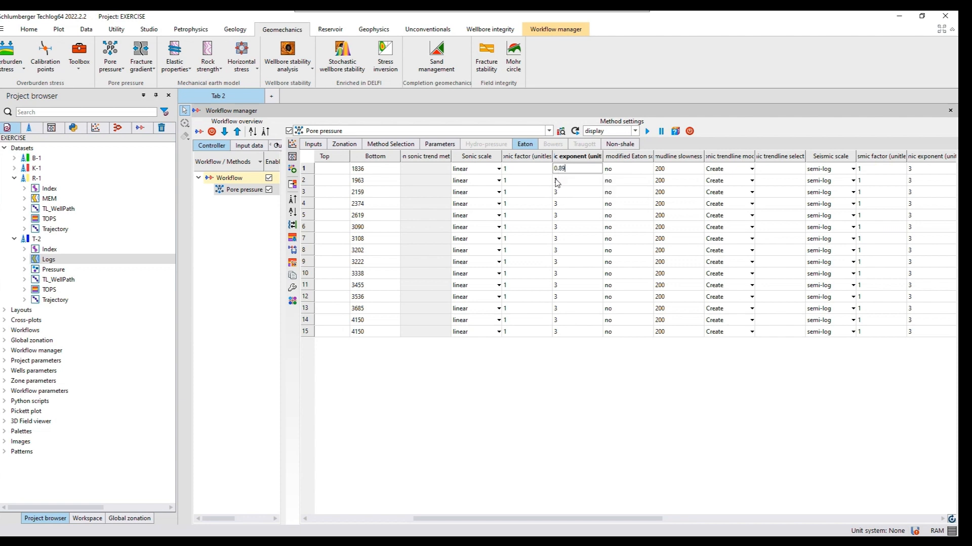
pyautogui.press('Return')
pyautogui.click(566, 170)
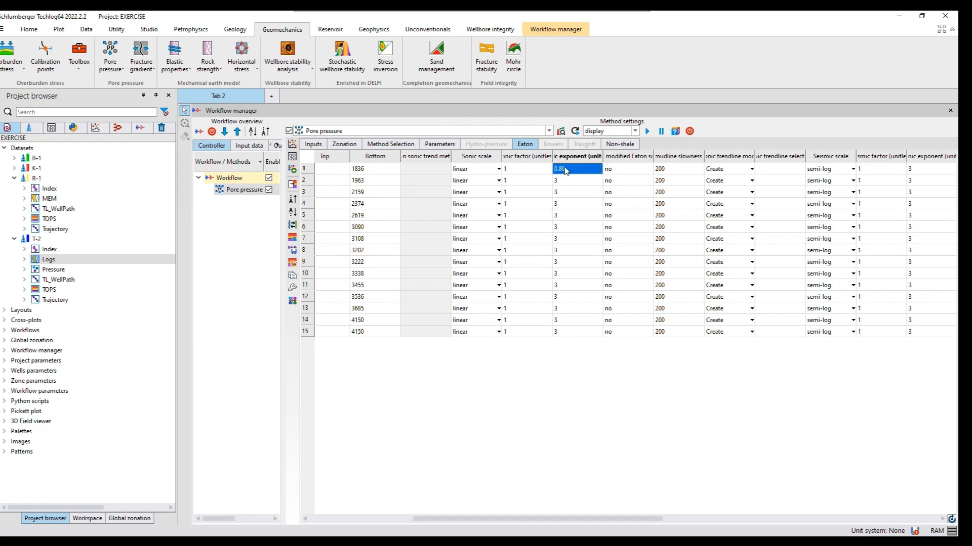
pyautogui.rightClick(566, 170)
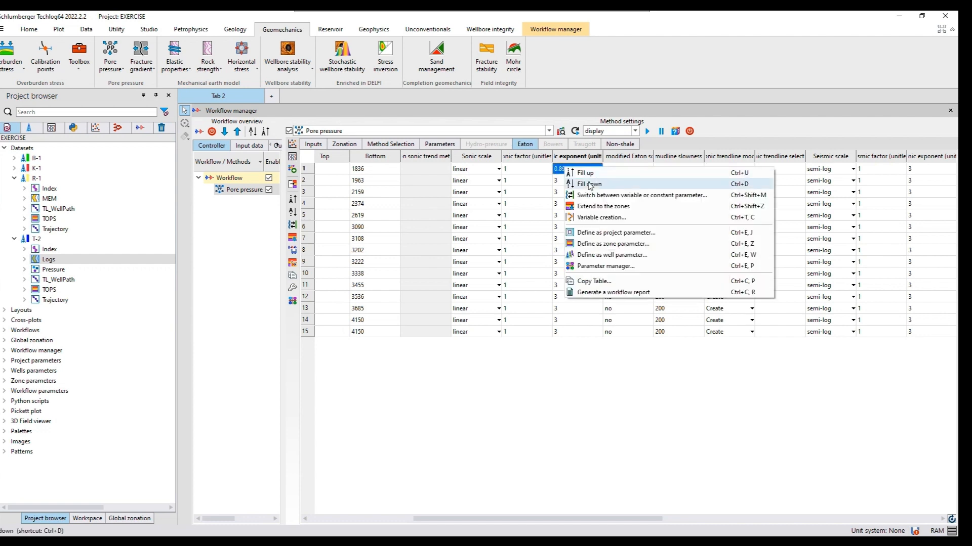
pyautogui.click(589, 185)
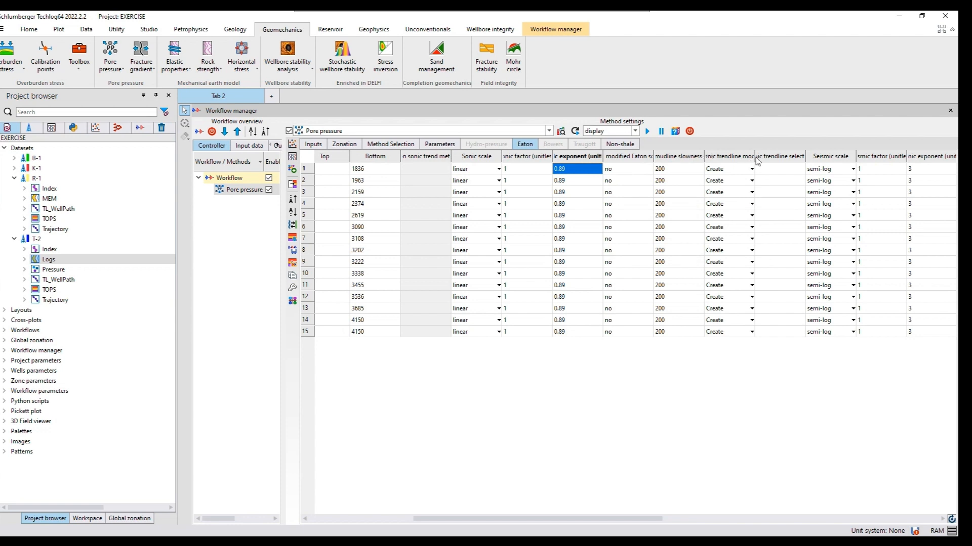
# Widen the sonic trendline mode column and choose Create as the mode for the Mu zone
pyautogui.moveTo(755, 157); pyautogui.dragTo(773, 156)
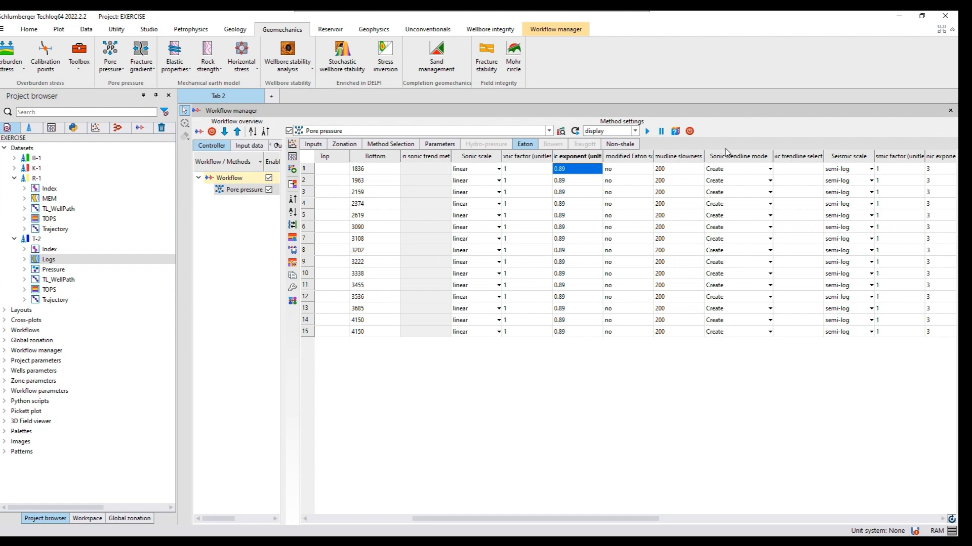
pyautogui.click(736, 170)
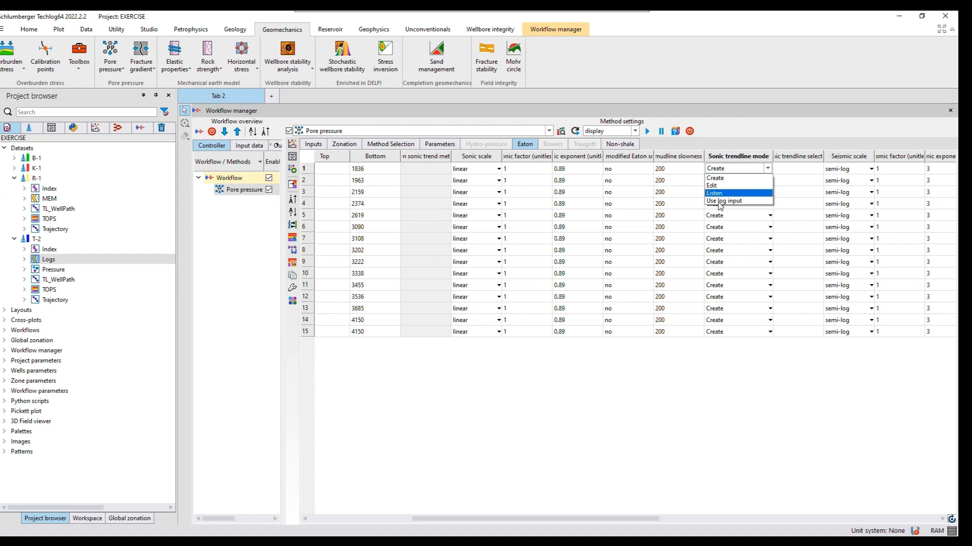
pyautogui.click(715, 178)
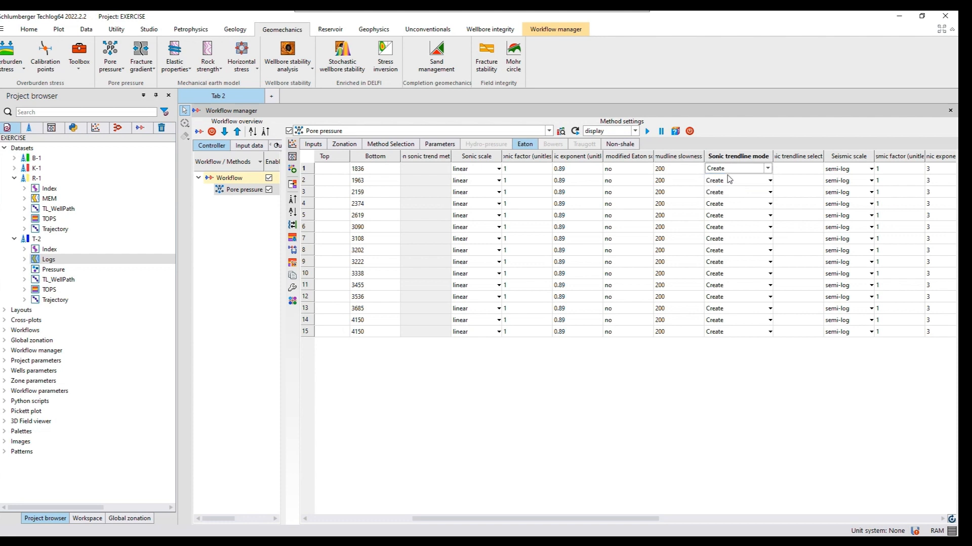
# Review the non-shale parameters of the zones and the gradient reference point options for the Ko-1 zone
pyautogui.click(615, 147)
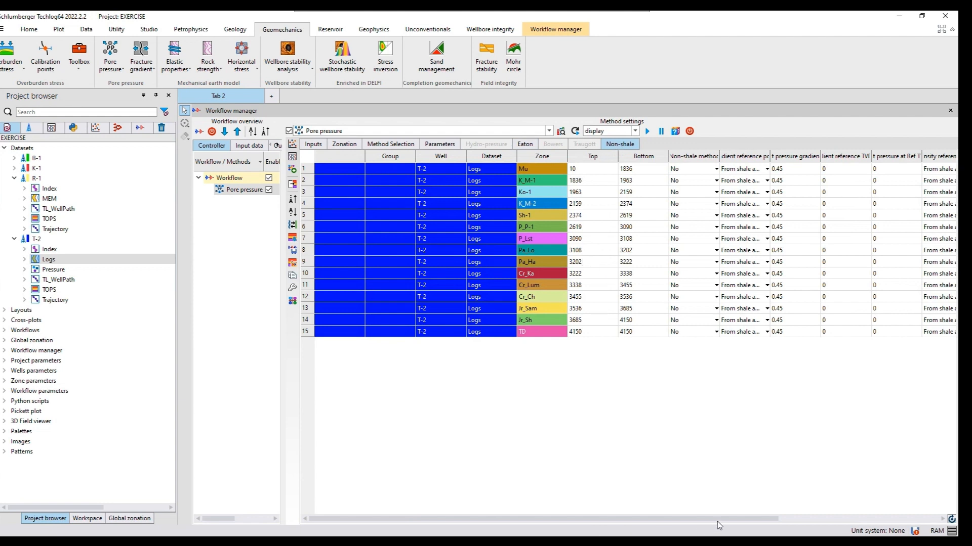
pyautogui.moveTo(733, 518); pyautogui.dragTo(787, 519)
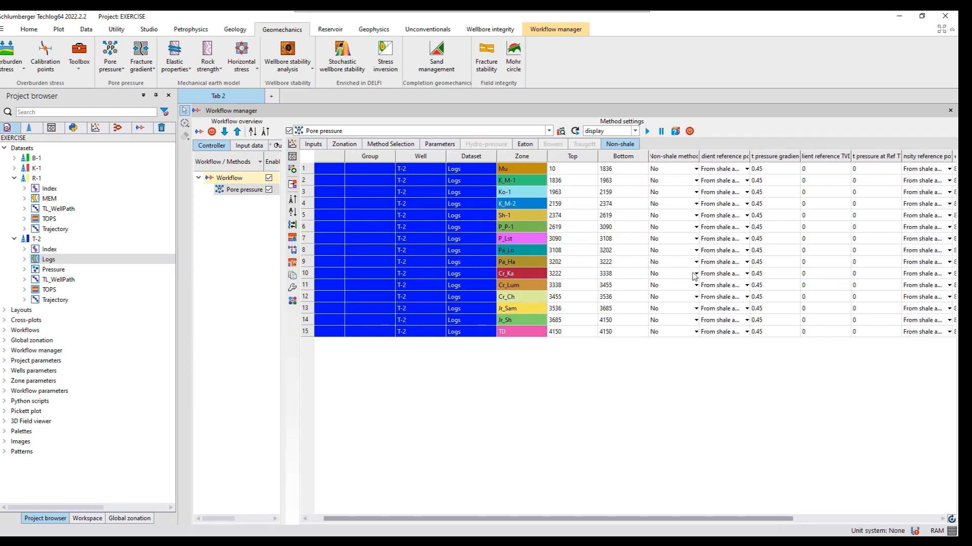
pyautogui.hscroll(3, 663, 197)
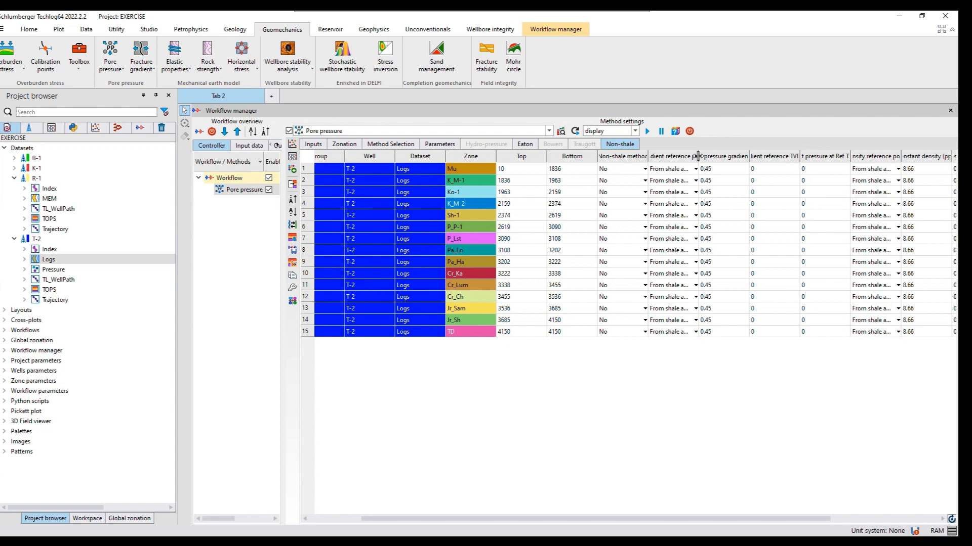
pyautogui.moveTo(698, 155); pyautogui.dragTo(737, 155)
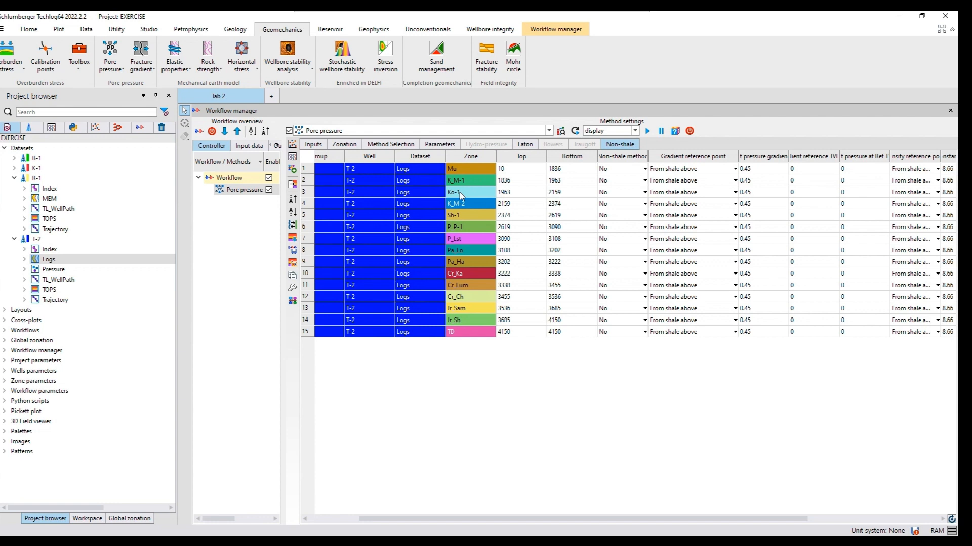
pyautogui.click(692, 194)
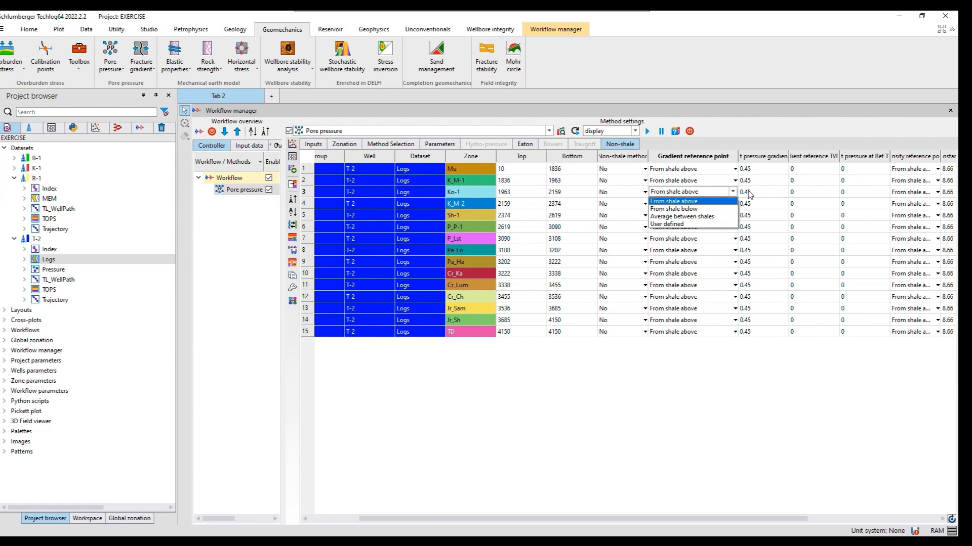
pyautogui.click(718, 375)
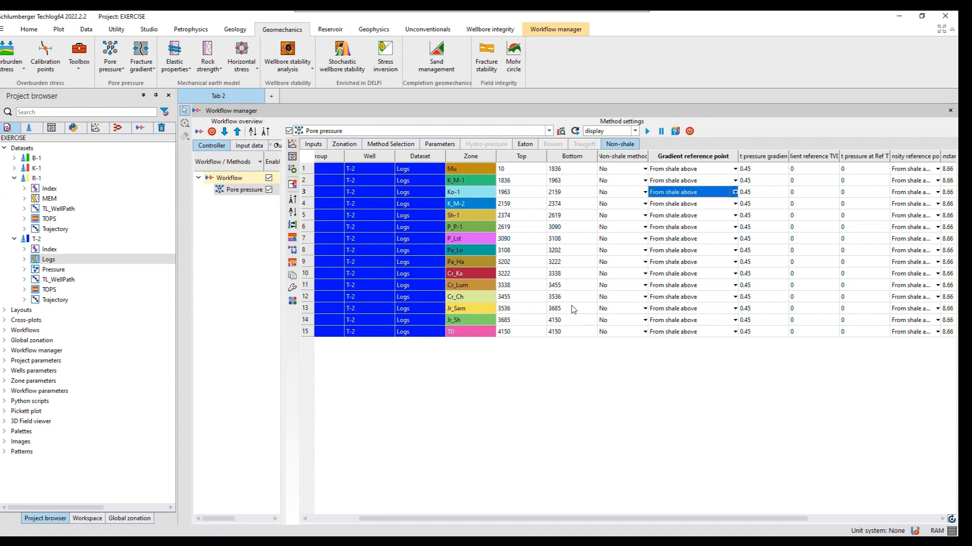
# Set the non-shale method to Global interpolation in the Mu zone and fill it down to all T-2 zones
pyautogui.doubleClick(614, 173)
pyautogui.click(614, 172)
pyautogui.click(615, 177)
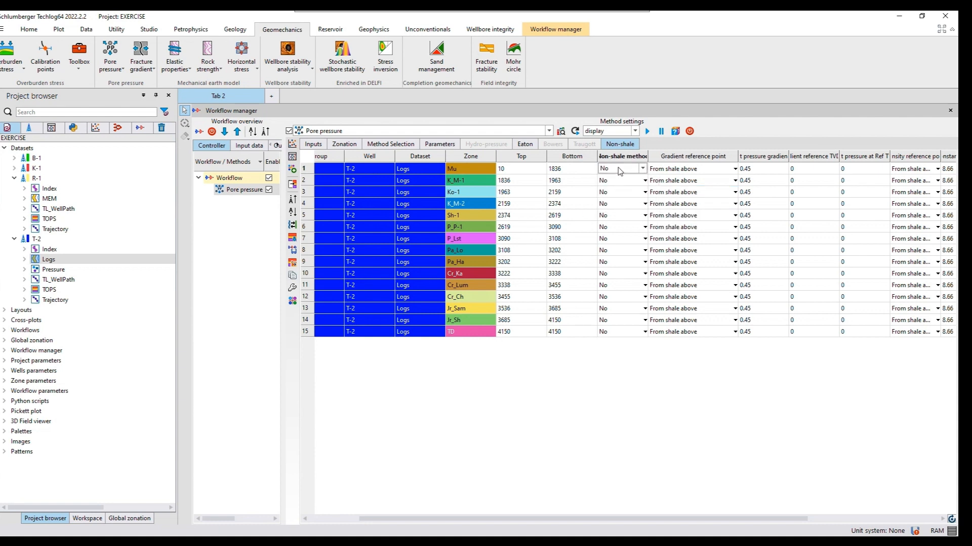
pyautogui.click(620, 171)
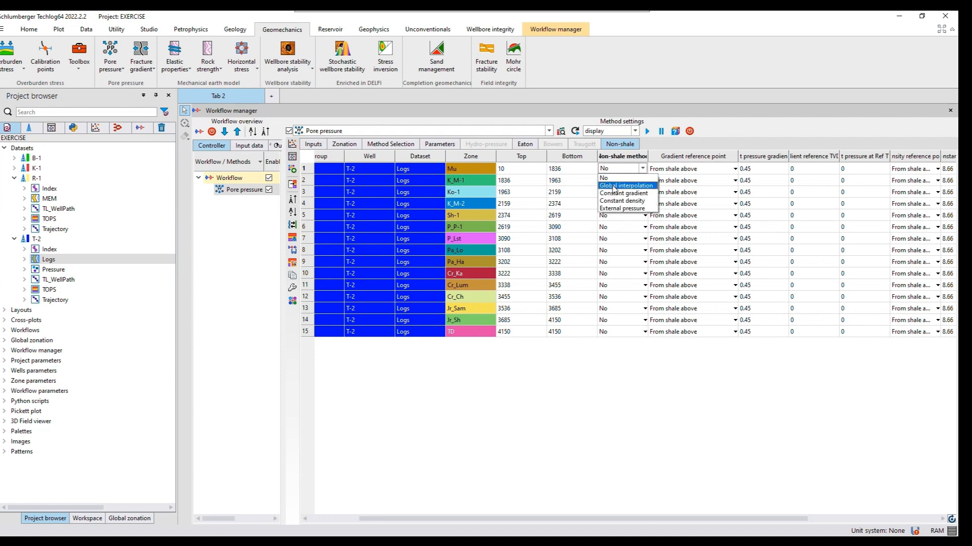
pyautogui.click(613, 187)
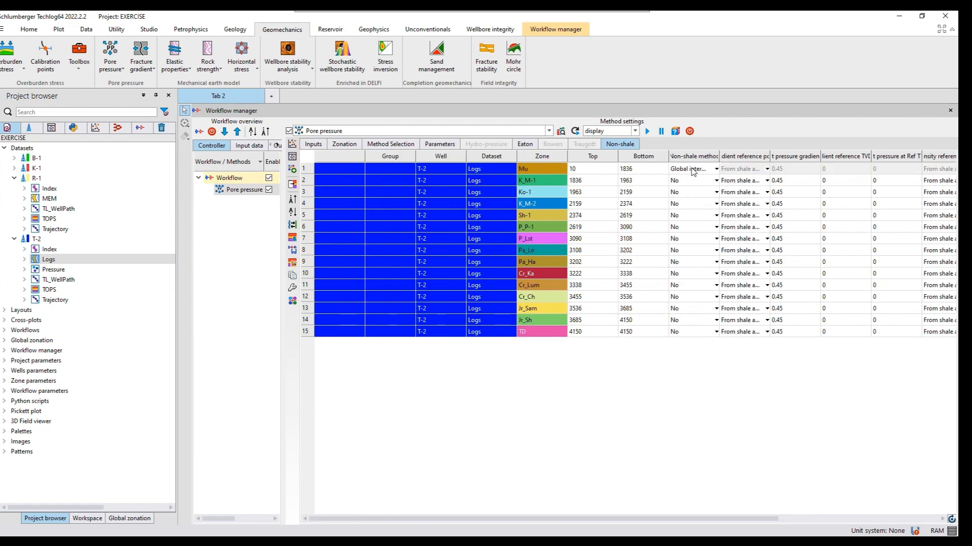
pyautogui.click(692, 171)
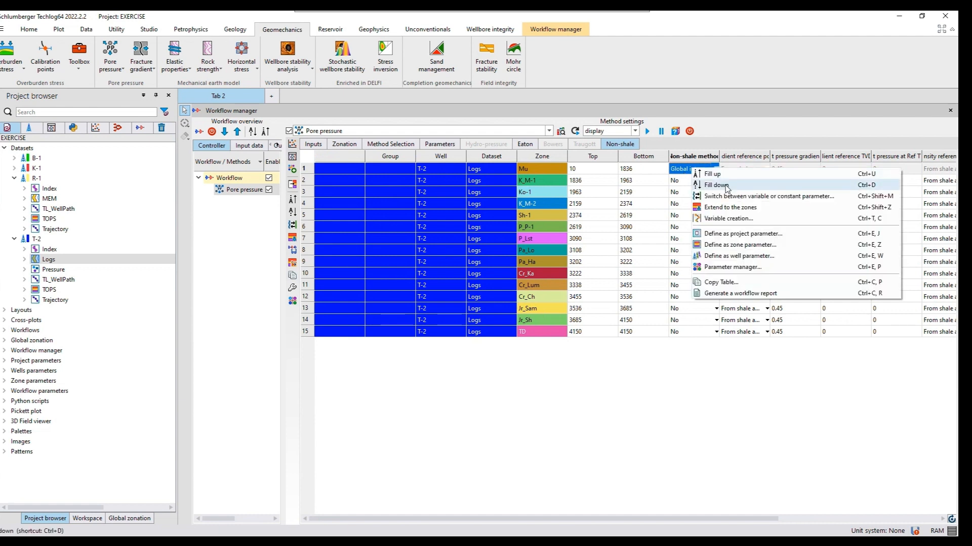
pyautogui.click(727, 186)
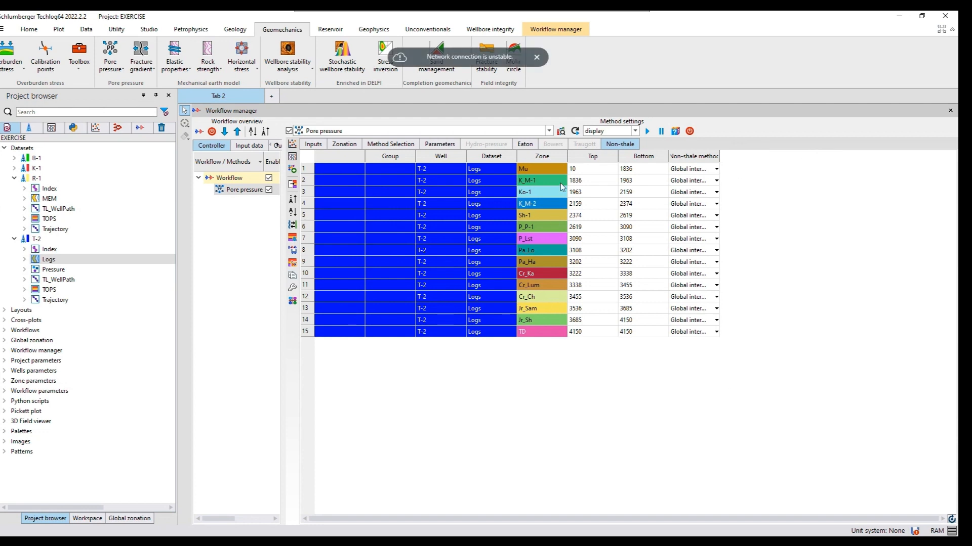
pyautogui.click(536, 57)
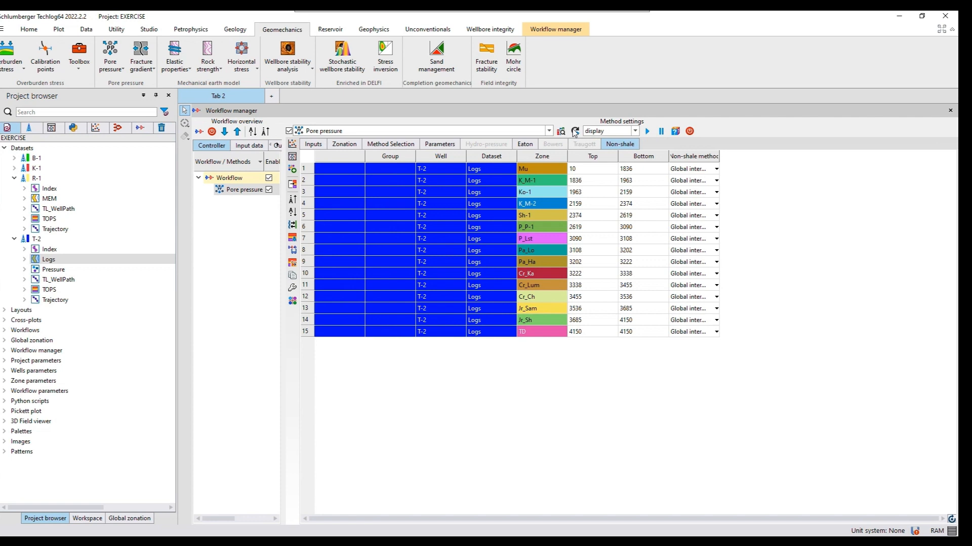
# Turn on automatic updating, run the pore pressure workflow in display mode, and enlarge the resulting T-2 layout beside the settings
pyautogui.click(575, 131)
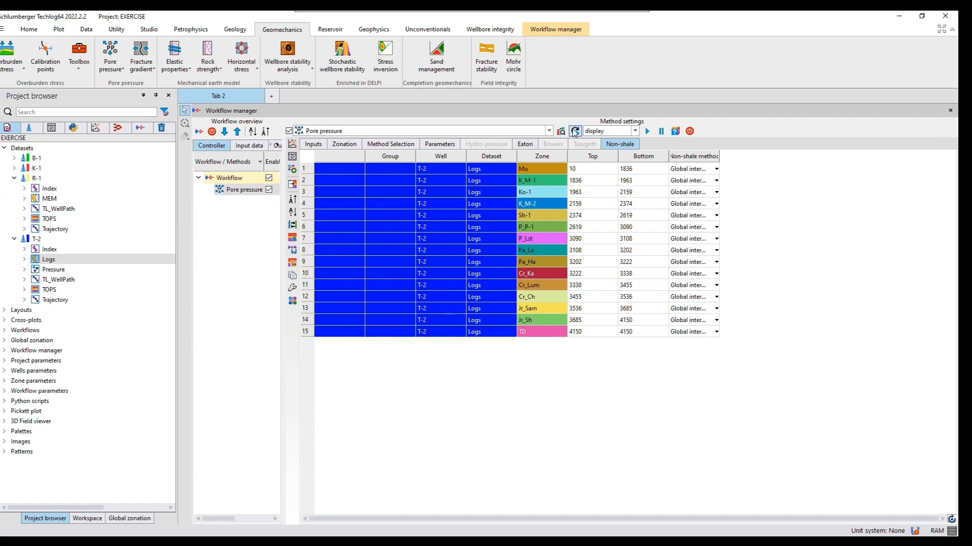
pyautogui.click(647, 132)
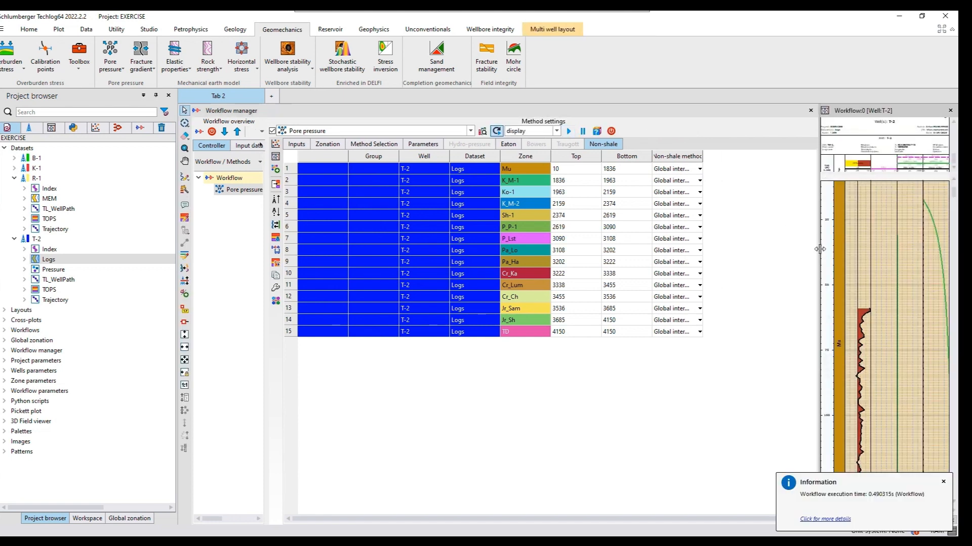
pyautogui.moveTo(818, 249); pyautogui.dragTo(789, 249)
pyautogui.moveTo(657, 251); pyautogui.dragTo(500, 257)
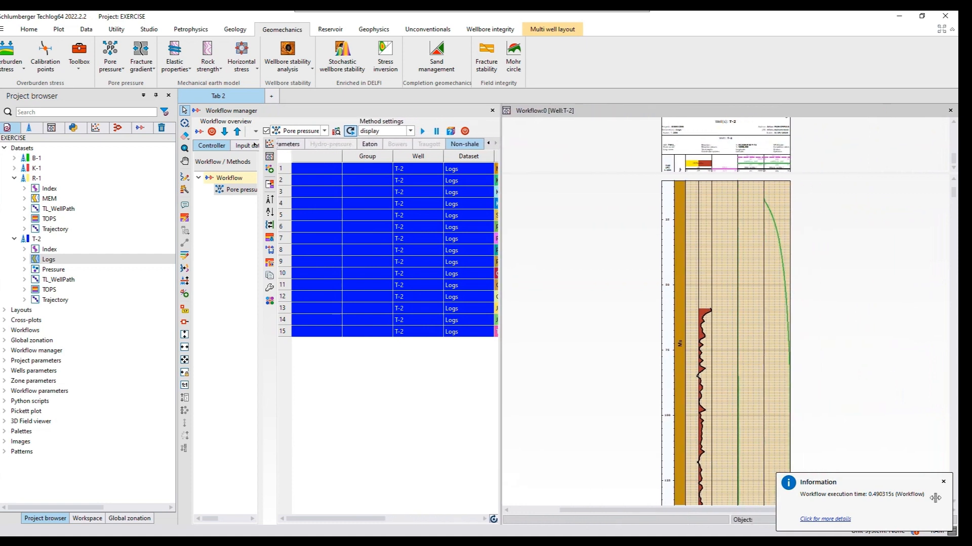
pyautogui.click(942, 482)
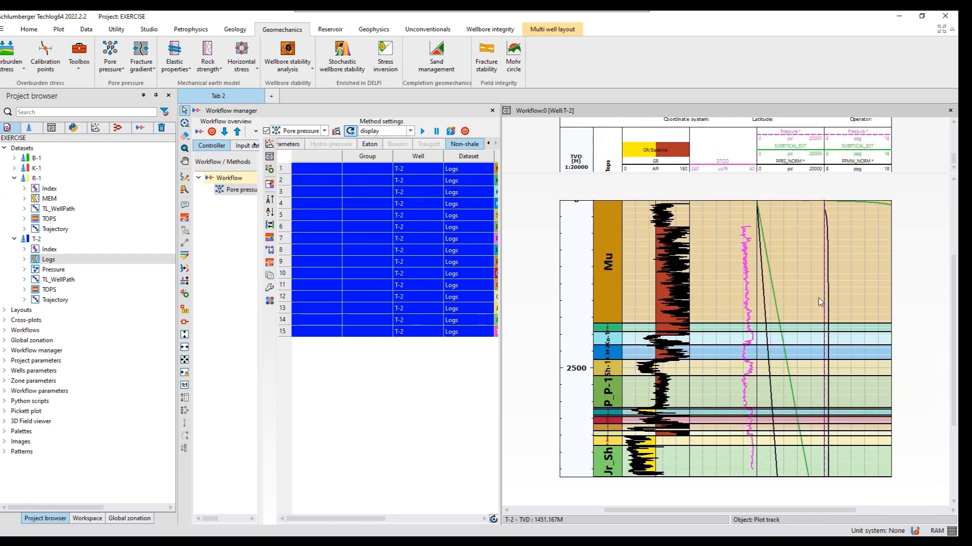
# Set the DTCO curve's horizontal axis to user-defined limits, with lower limit 140 and upper limit 40 us/ft
pyautogui.click(731, 169)
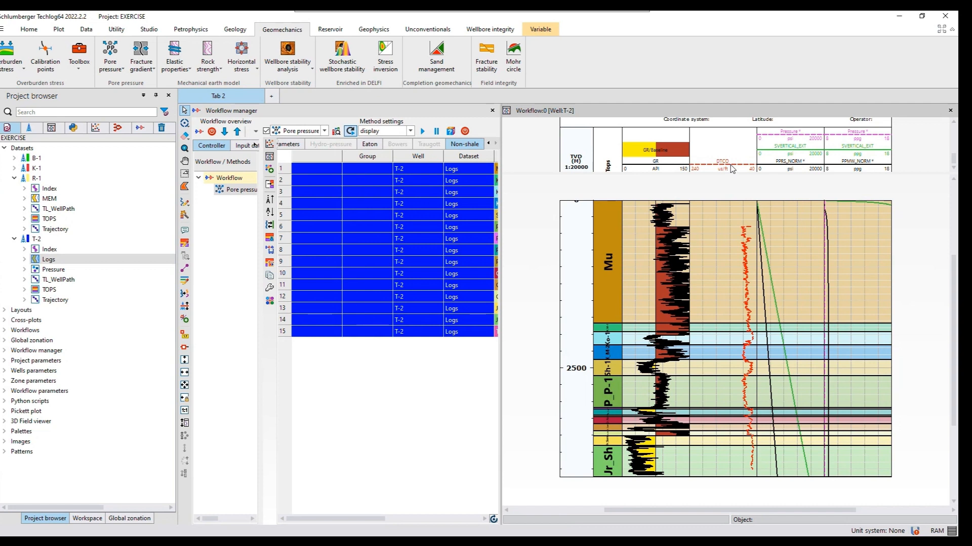
pyautogui.doubleClick(731, 169)
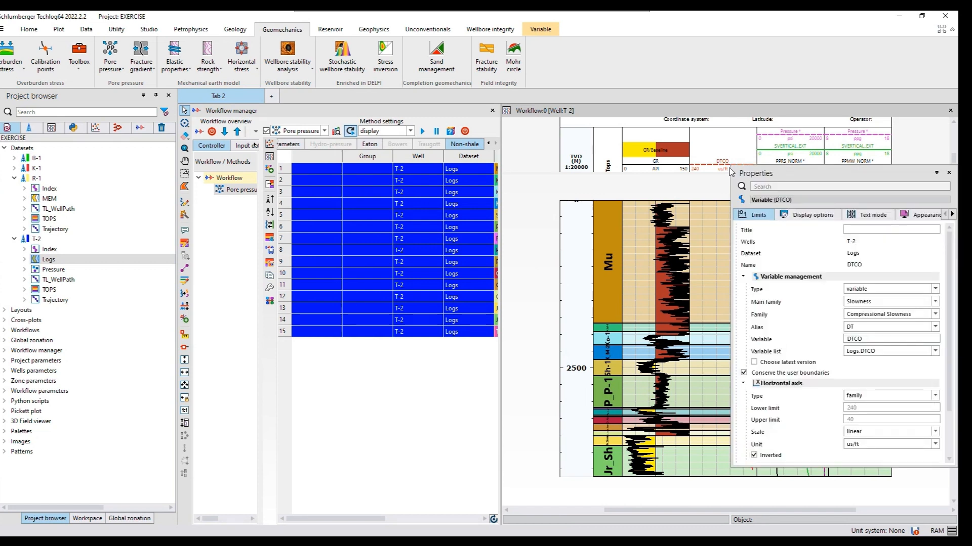
pyautogui.moveTo(771, 171); pyautogui.dragTo(726, 164)
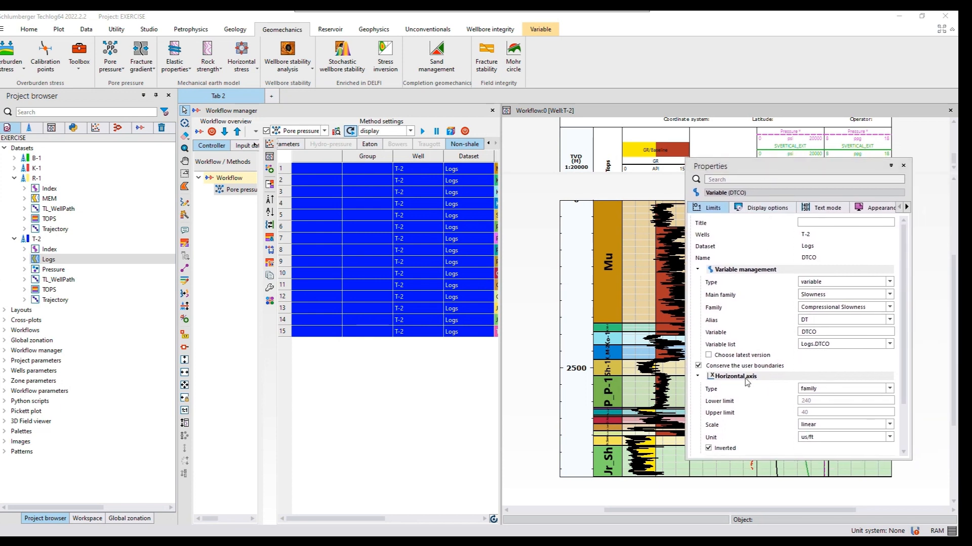
pyautogui.click(825, 390)
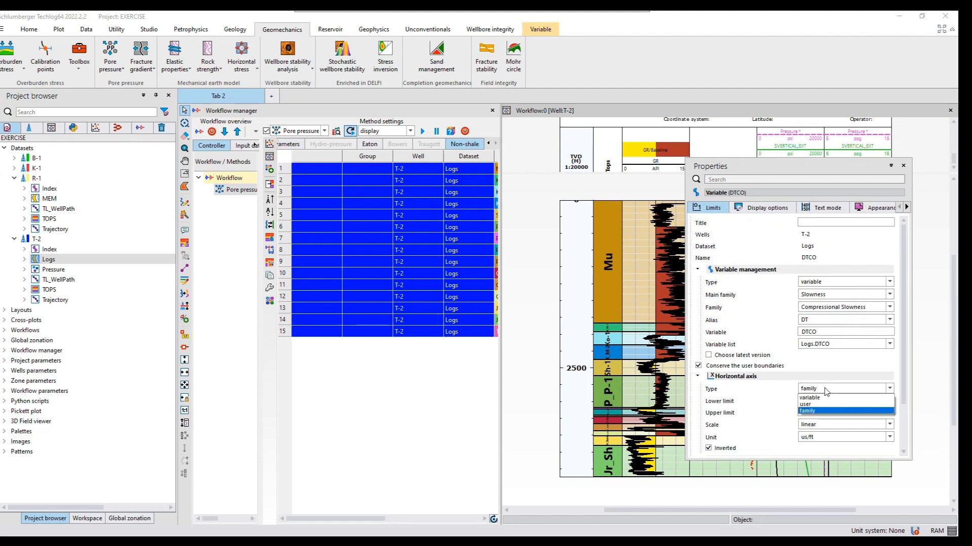
pyautogui.click(809, 405)
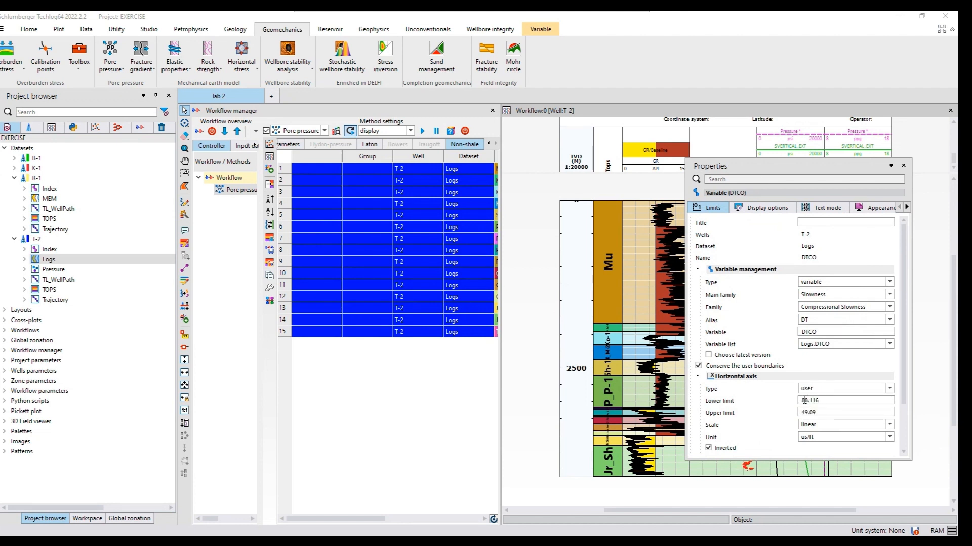
pyautogui.moveTo(820, 401); pyautogui.dragTo(797, 400)
pyautogui.press('BackSpace')
pyautogui.write('140')
pyautogui.moveTo(817, 412); pyautogui.dragTo(799, 412)
pyautogui.write('40')
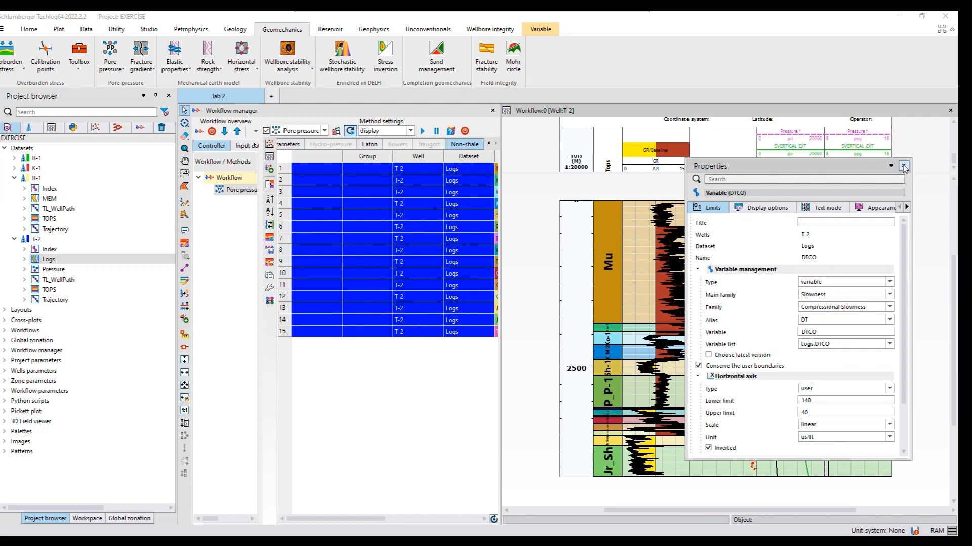
pyautogui.click(904, 167)
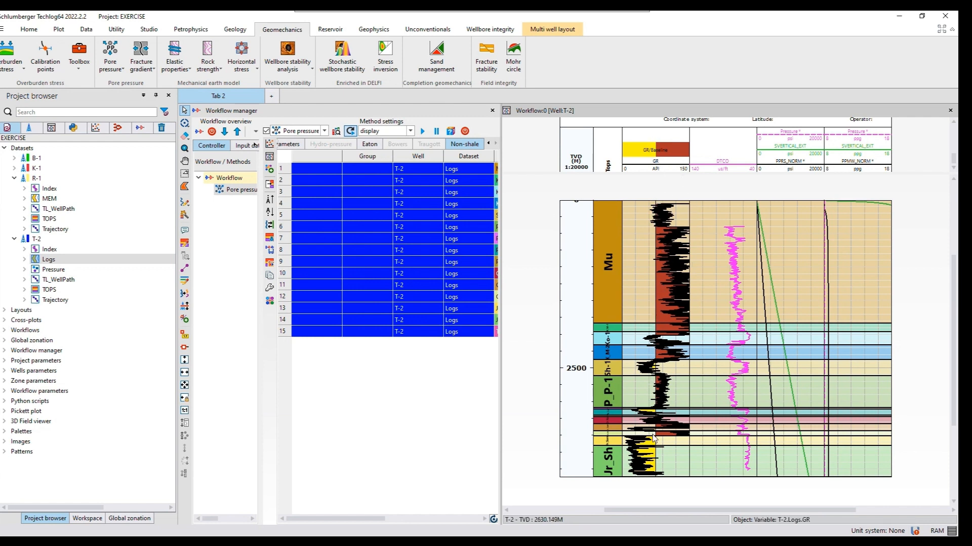
# Draw a vertical trendline on the GR curve at about 75 API, from the top of the log to its base
pyautogui.click(662, 168)
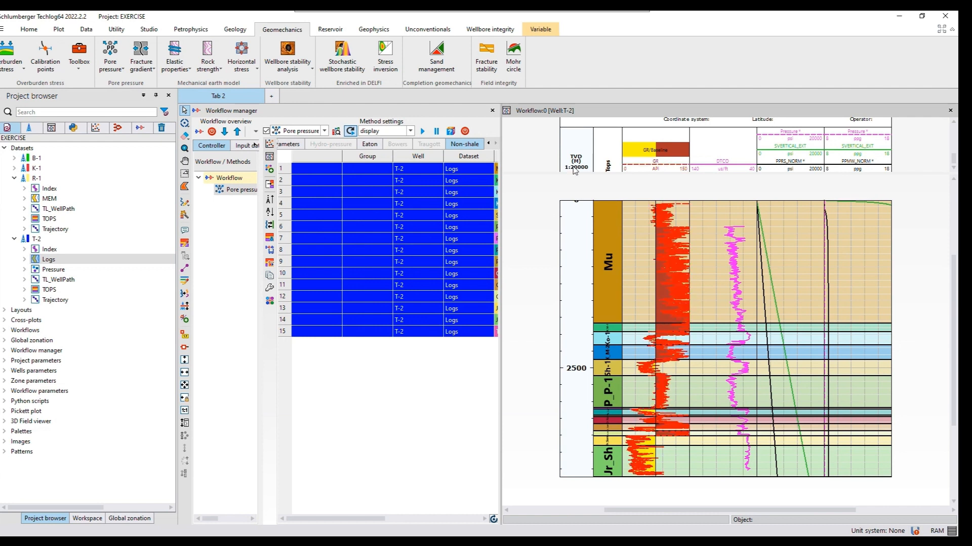
pyautogui.click(185, 269)
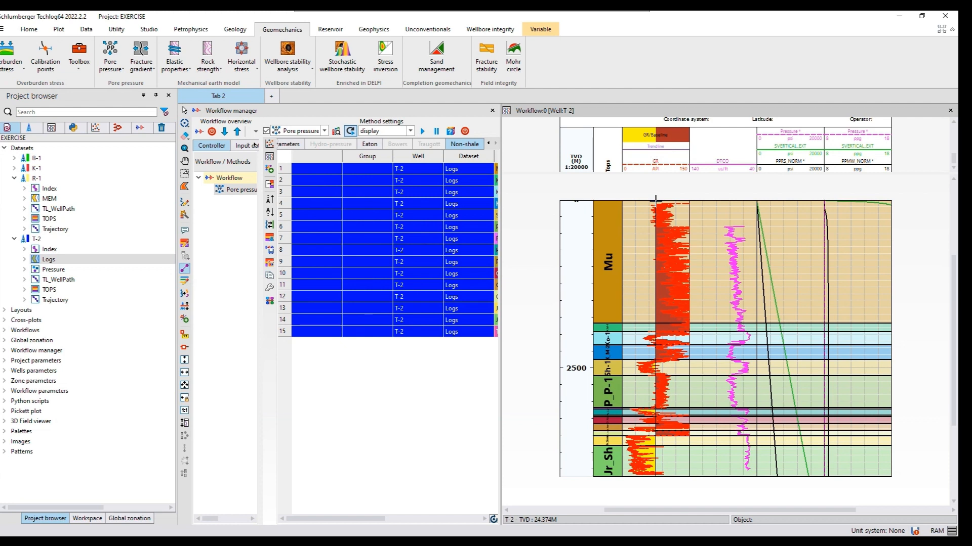
pyautogui.moveTo(655, 201); pyautogui.dragTo(655, 478)
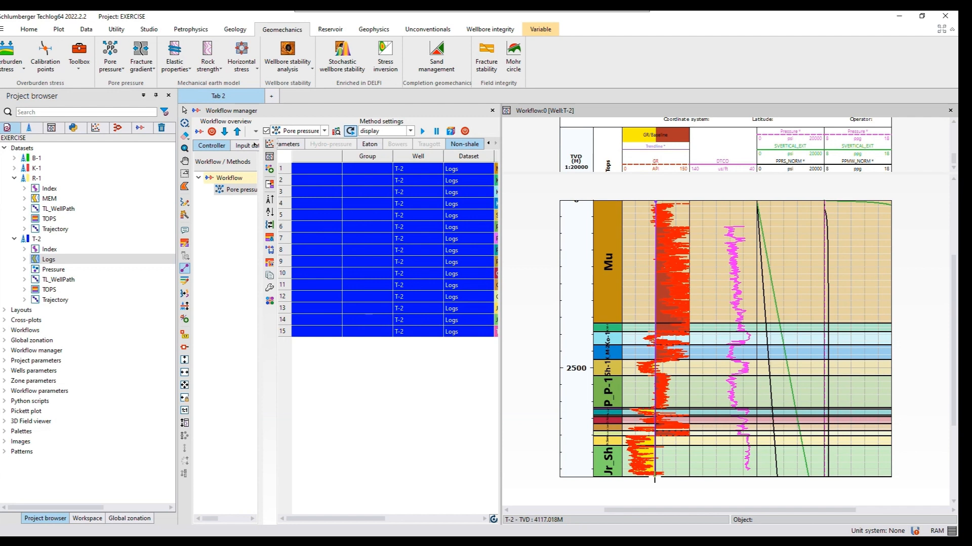
pyautogui.click(654, 478)
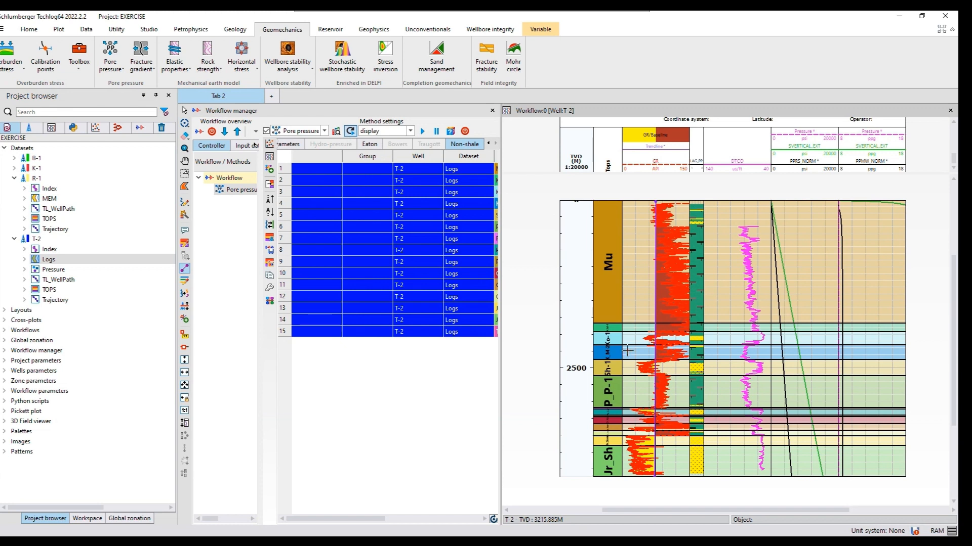
# Draw a sloping compaction trendline on the DTCO curve, from about 85 us/ft near the surface to about 45 us/ft at the base
pyautogui.click(349, 131)
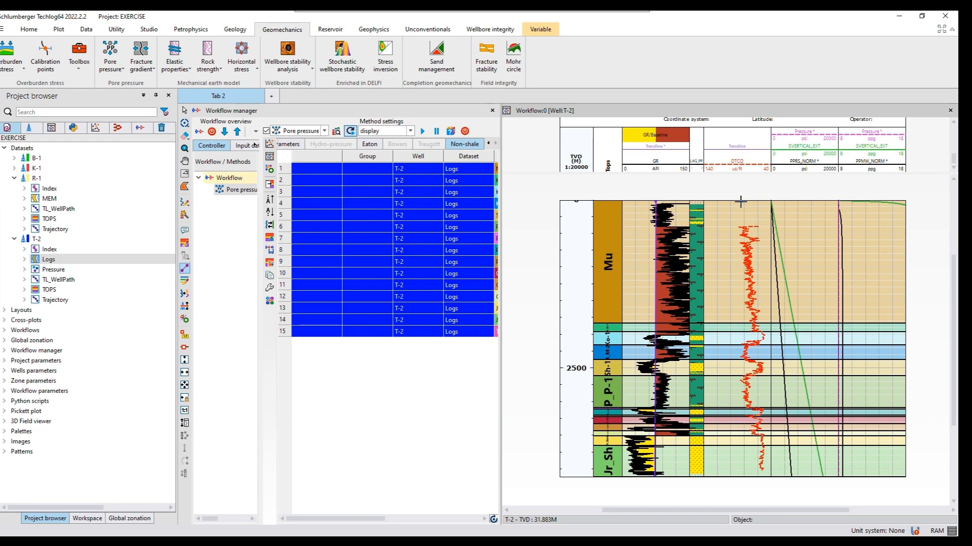
pyautogui.moveTo(740, 202); pyautogui.dragTo(767, 477)
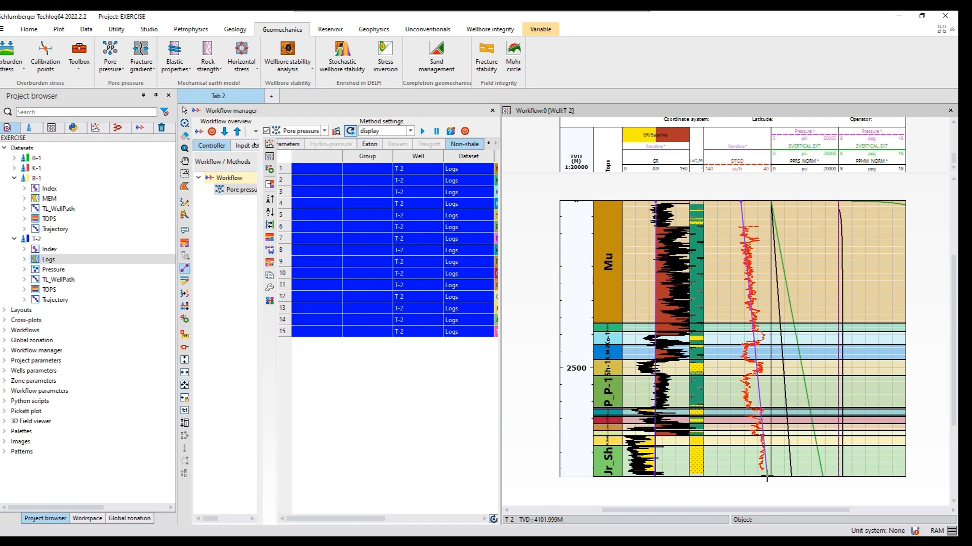
pyautogui.moveTo(766, 476); pyautogui.dragTo(768, 476)
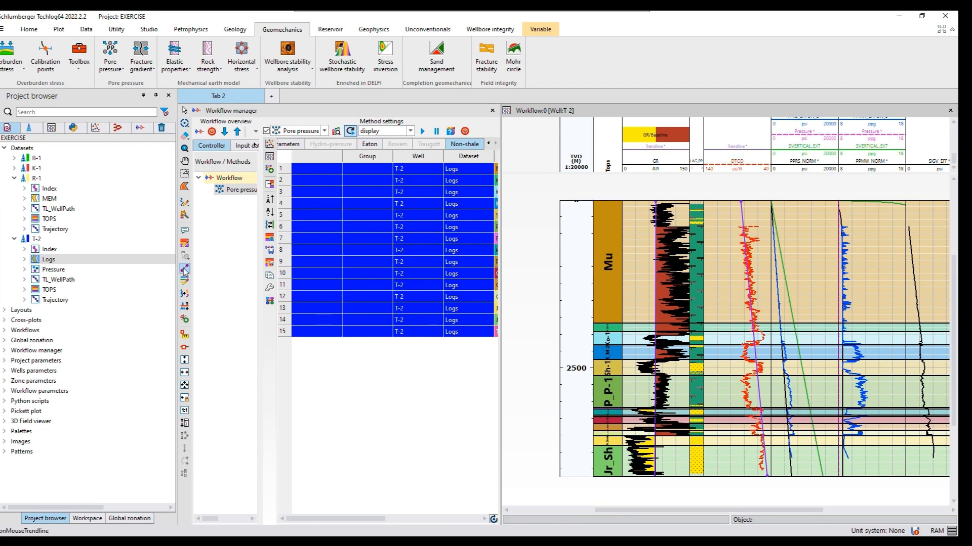
pyautogui.click(184, 269)
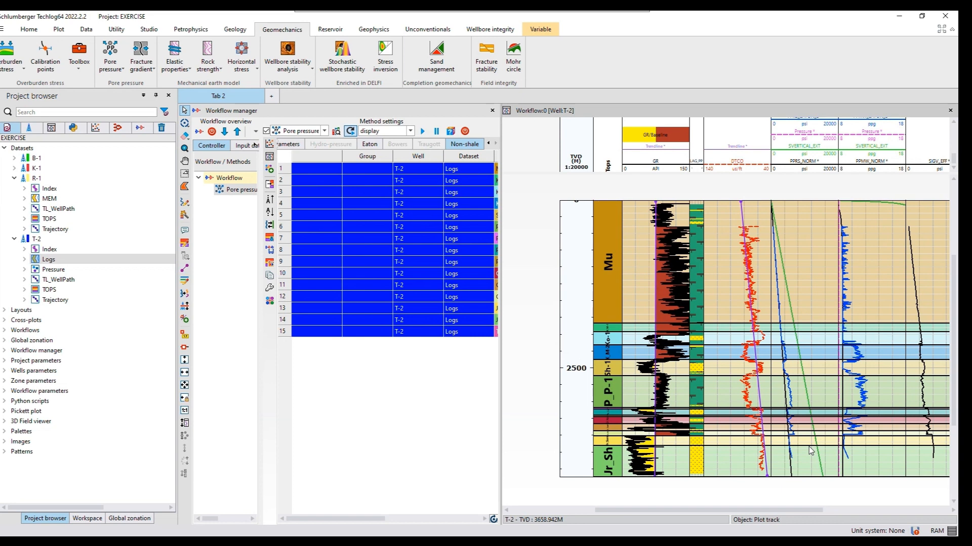
# Add the measured Pressure variable from T-2's Pressure dataset to the pore pressure track scaled in psi
pyautogui.click(25, 269)
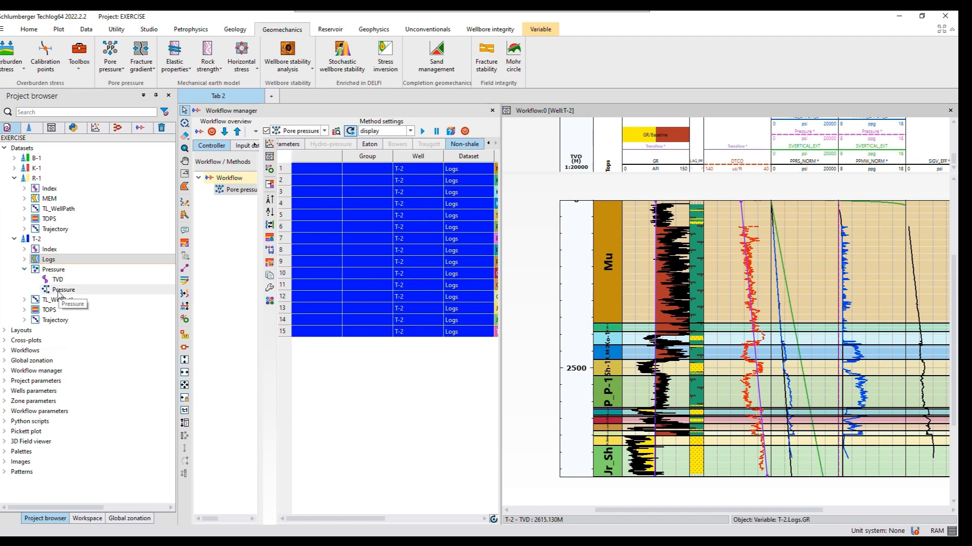
pyautogui.moveTo(59, 294); pyautogui.dragTo(801, 388)
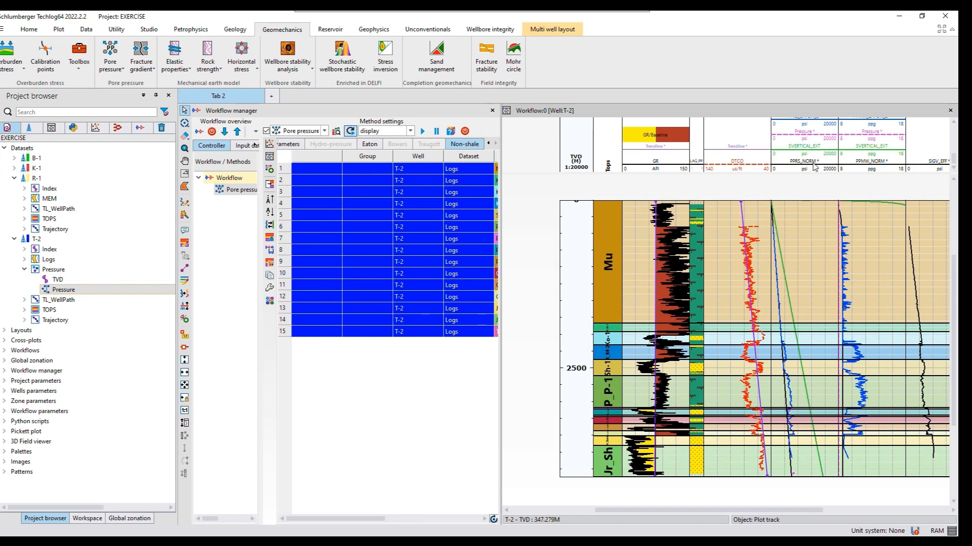
pyautogui.scroll(2, 811, 150)
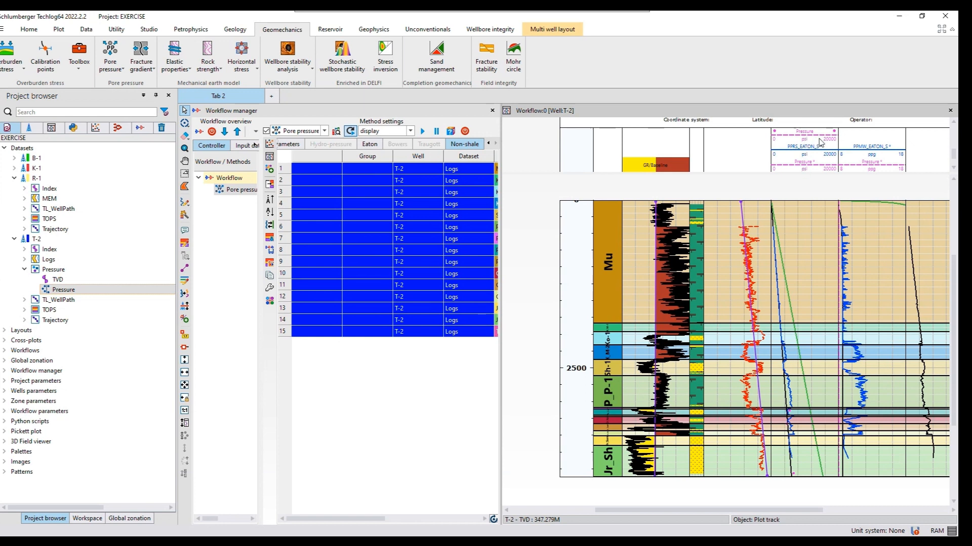
# Set the measured Pressure points' color to red (#ff0000) and their size to 10
pyautogui.click(806, 139)
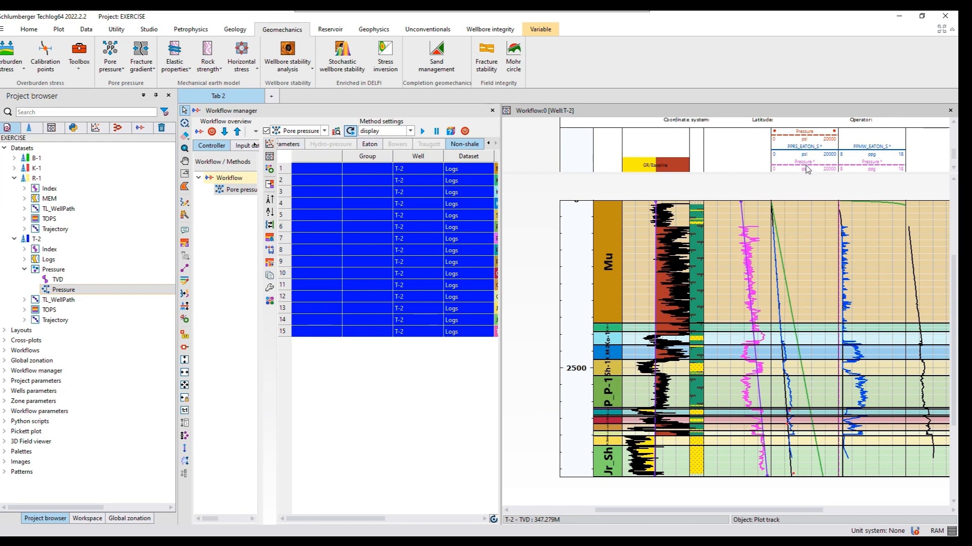
pyautogui.doubleClick(815, 139)
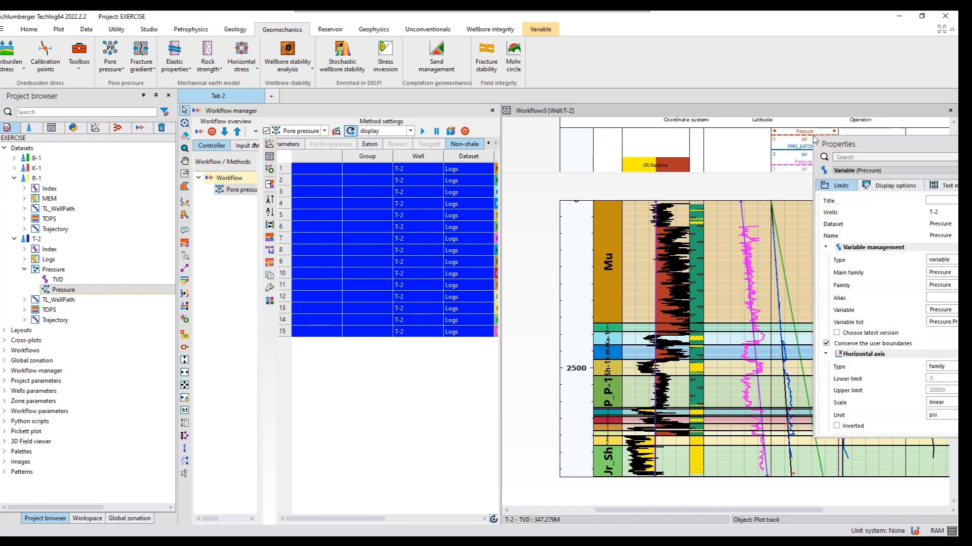
pyautogui.moveTo(815, 148); pyautogui.dragTo(646, 146)
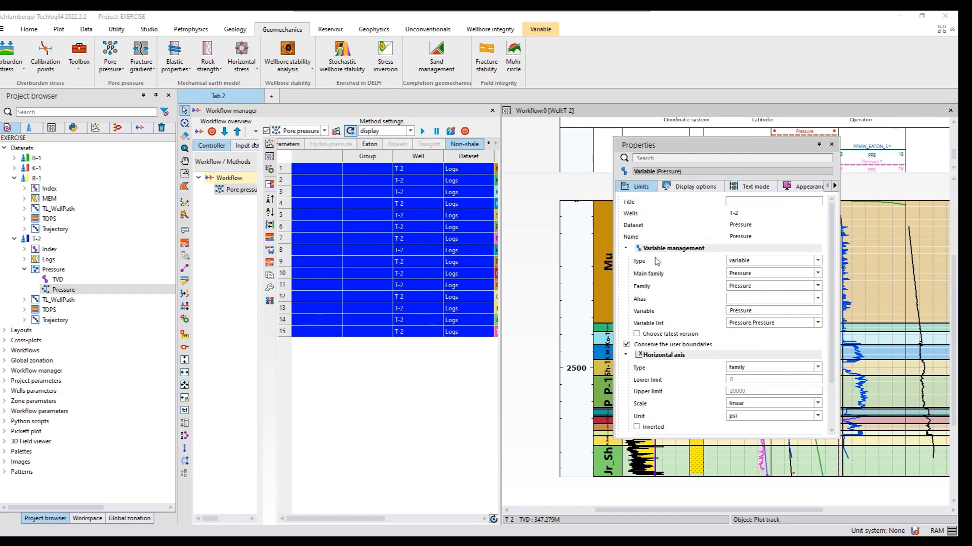
pyautogui.click(682, 191)
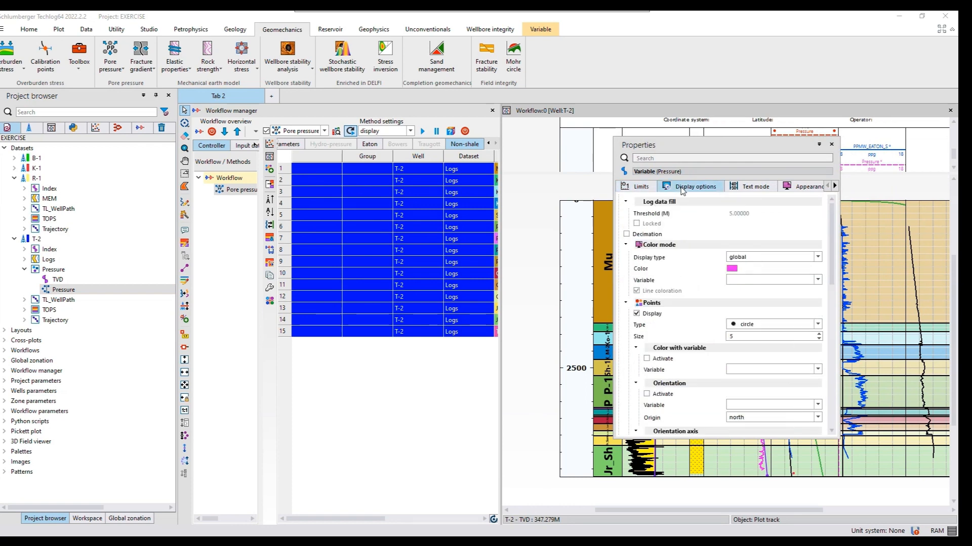
pyautogui.click(732, 270)
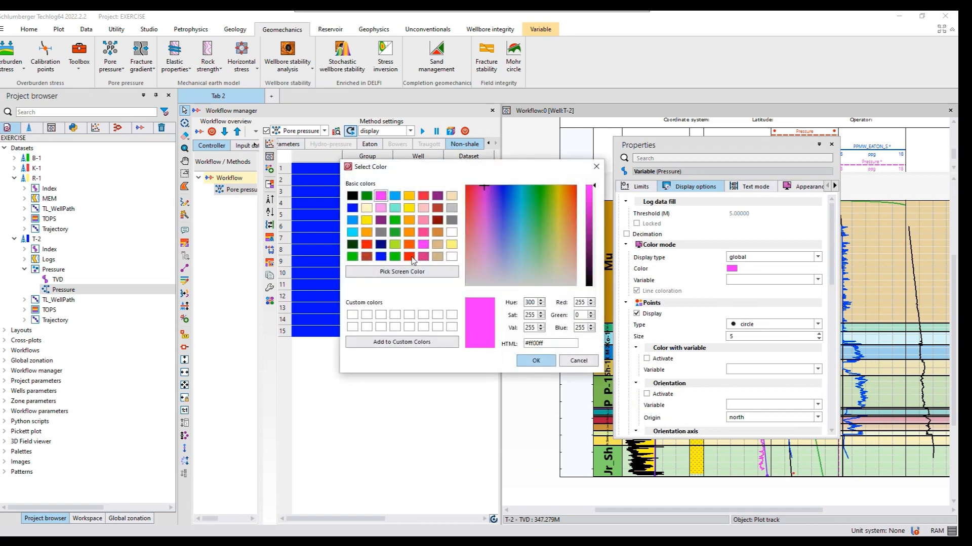
pyautogui.click(411, 257)
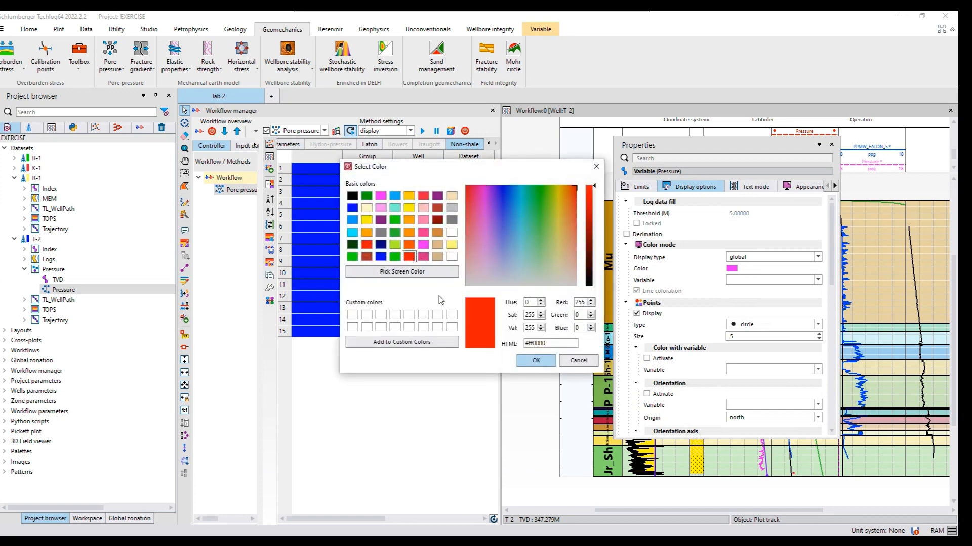
pyautogui.click(535, 361)
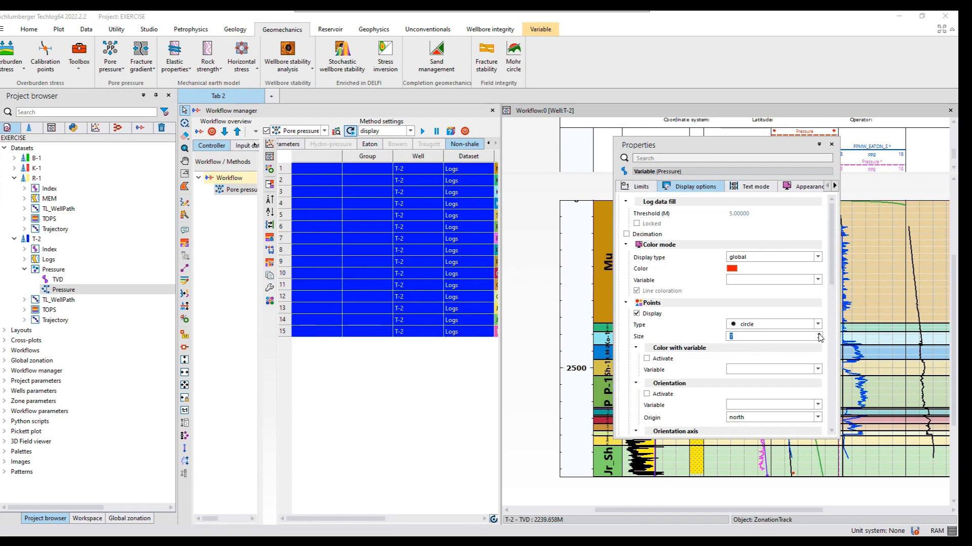
pyautogui.click(818, 334)
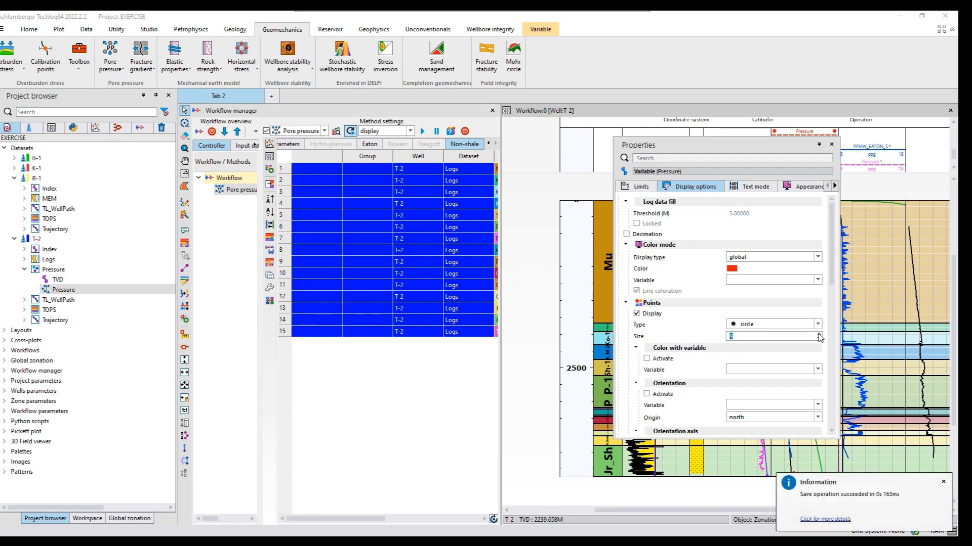
pyautogui.click(819, 335)
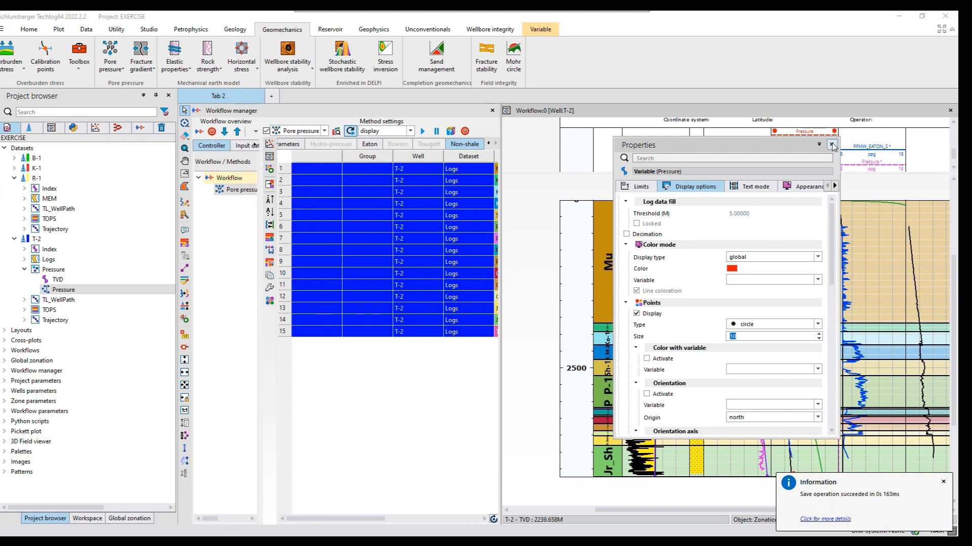
# Close the point display settings and compare the measured pressure points with the Eaton pore pressure curve in T-2's deeper zones
pyautogui.click(832, 146)
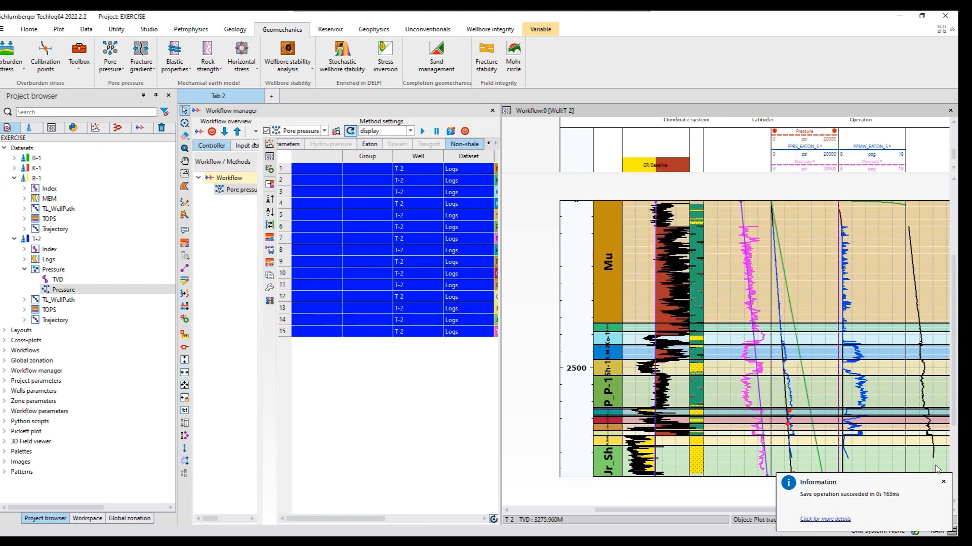
pyautogui.click(945, 482)
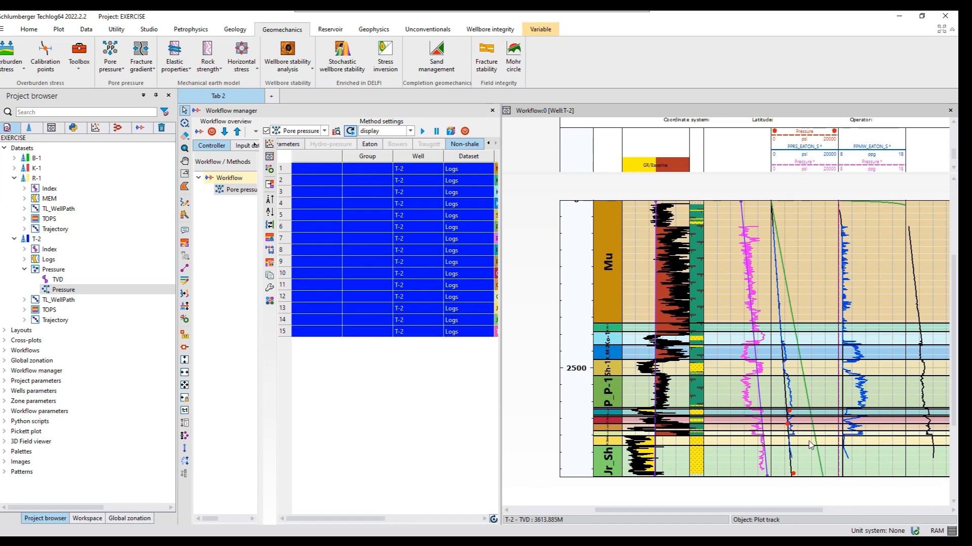
pyautogui.scroll(3, 809, 446)
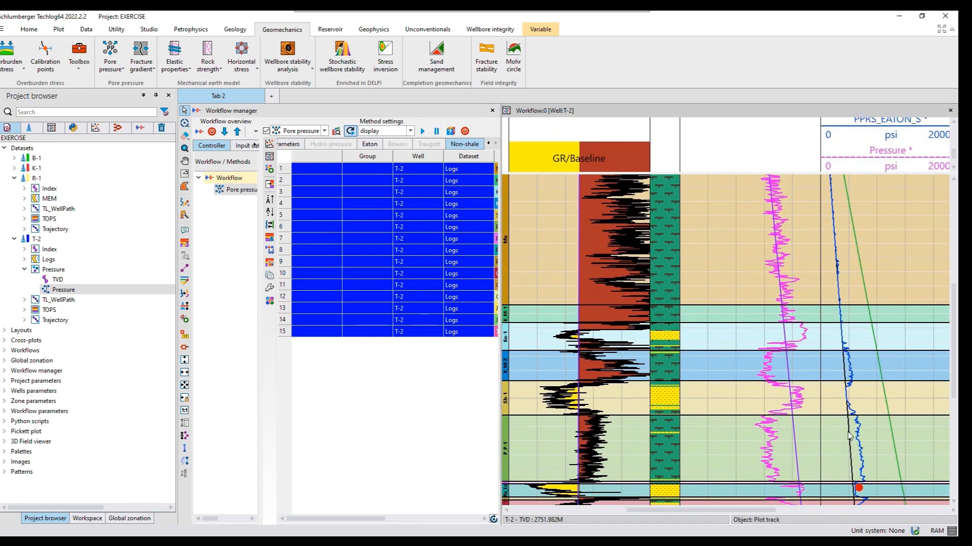
pyautogui.scroll(-2, 845, 438)
pyautogui.scroll(-4, 849, 436)
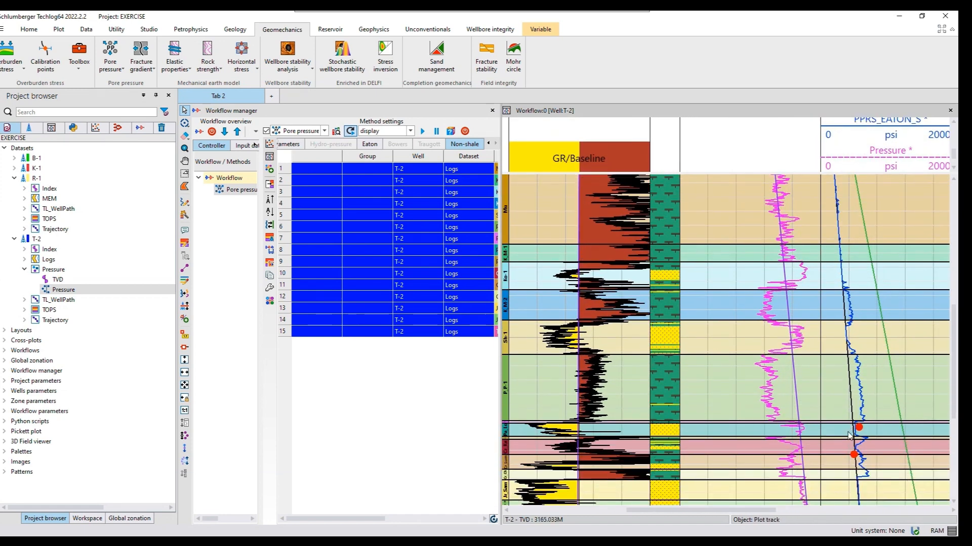
pyautogui.scroll(-4, 849, 435)
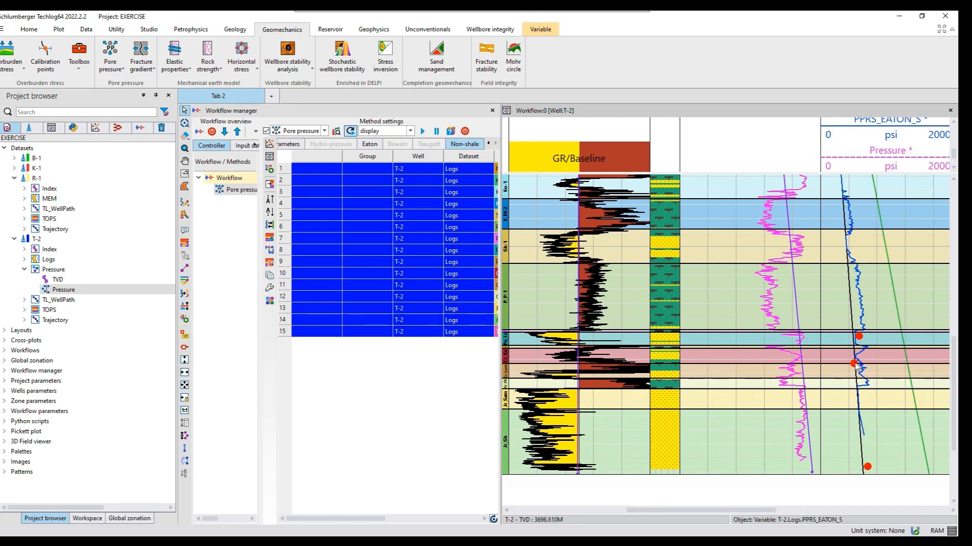
pyautogui.click(858, 336)
# Set the Eaton sonic exponent to 0.91 for the Mu zone and fill it down to all of T-2's zones
pyautogui.click(367, 145)
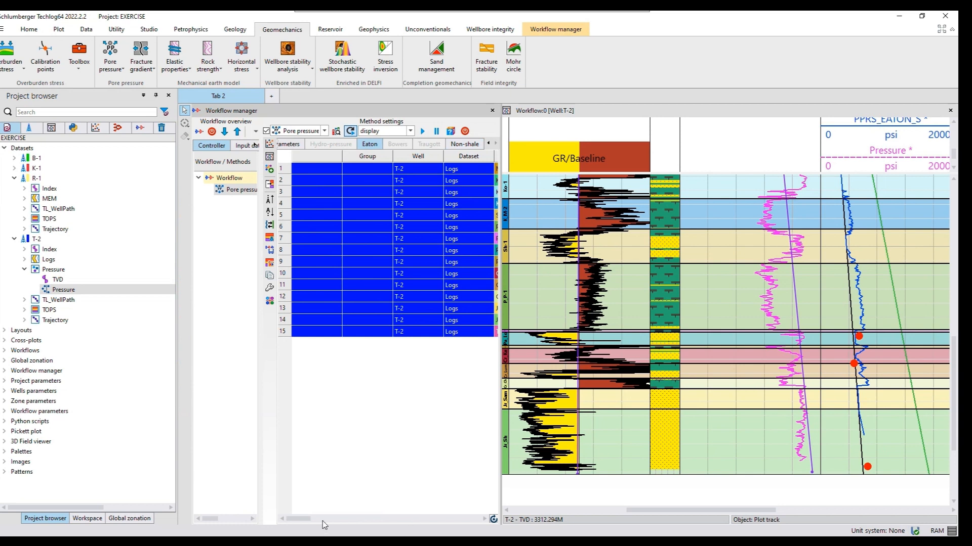
pyautogui.click(484, 519)
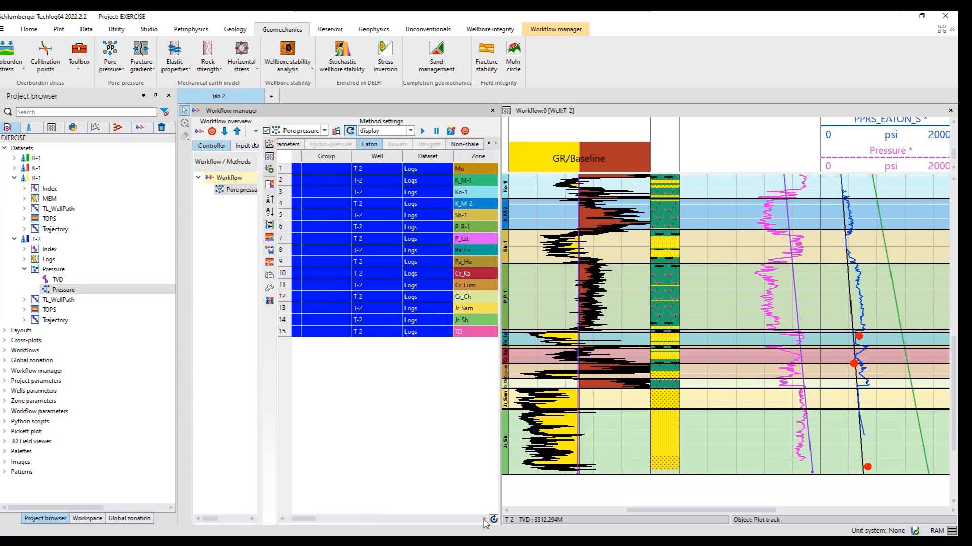
pyautogui.click(485, 520)
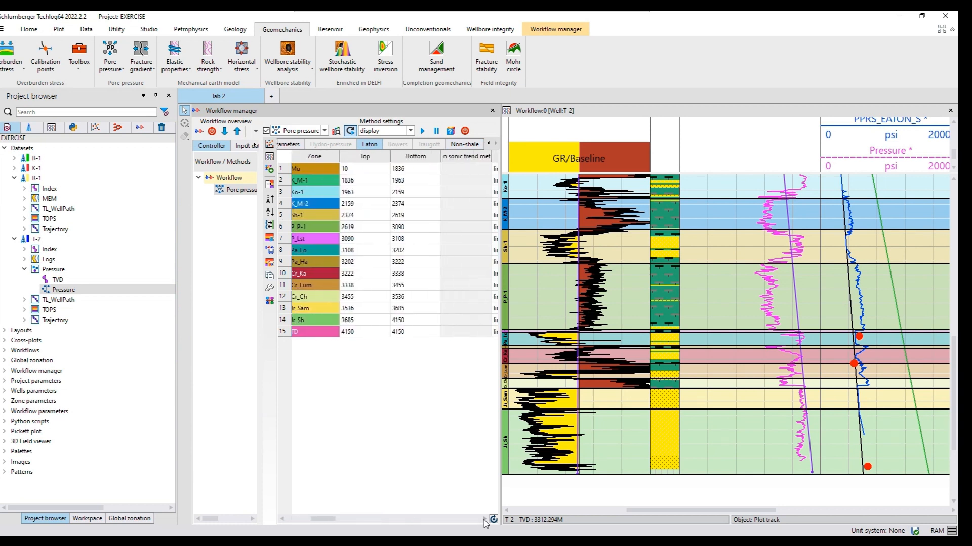
pyautogui.click(484, 520)
pyautogui.click(484, 519)
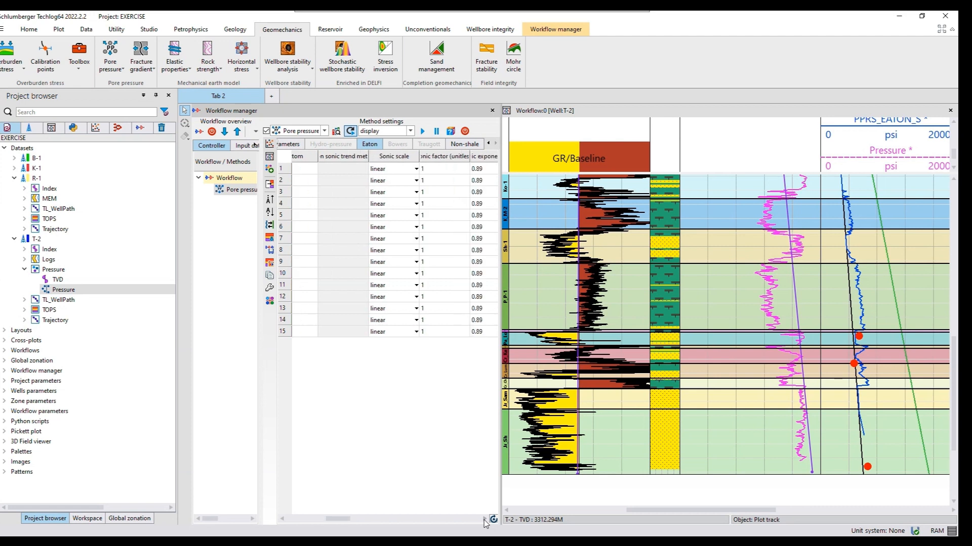
pyautogui.click(485, 521)
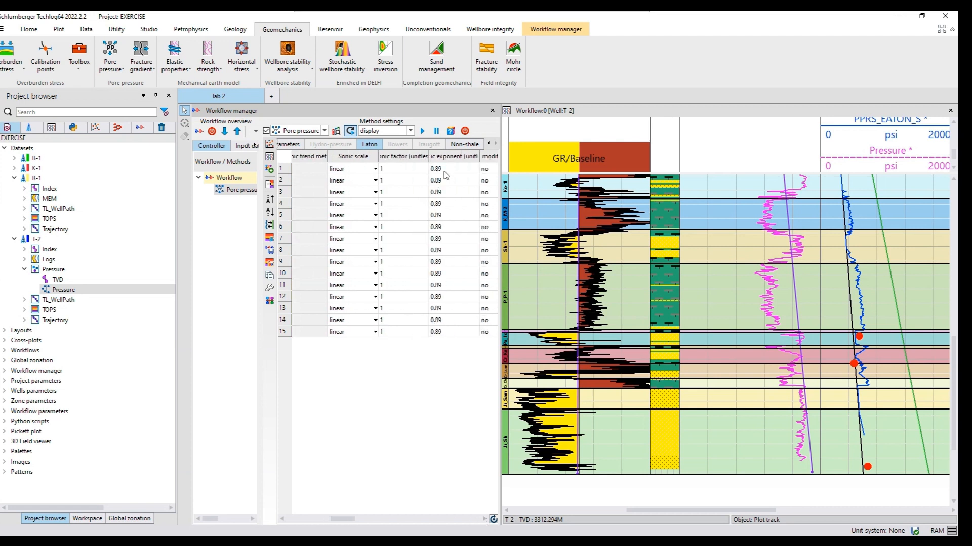
pyautogui.moveTo(445, 175)
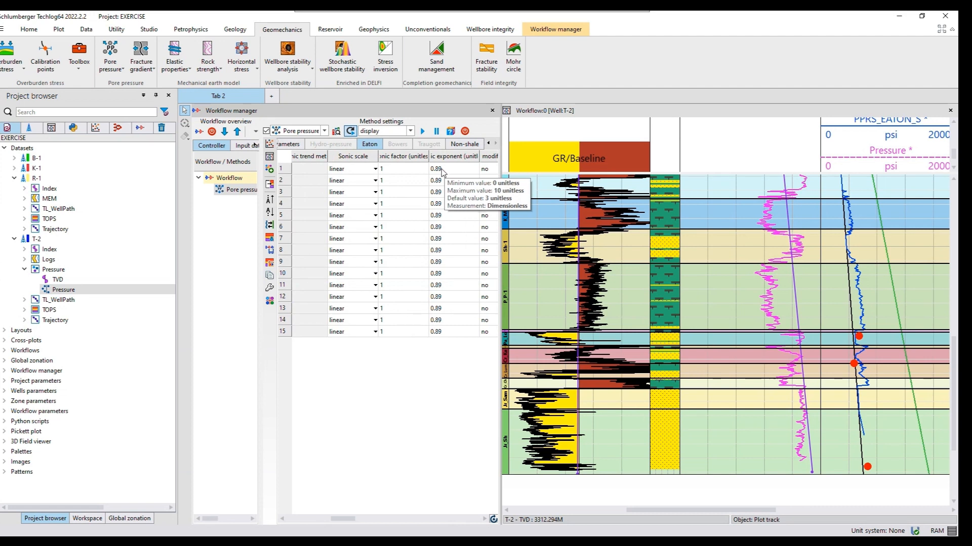
pyautogui.doubleClick(442, 169)
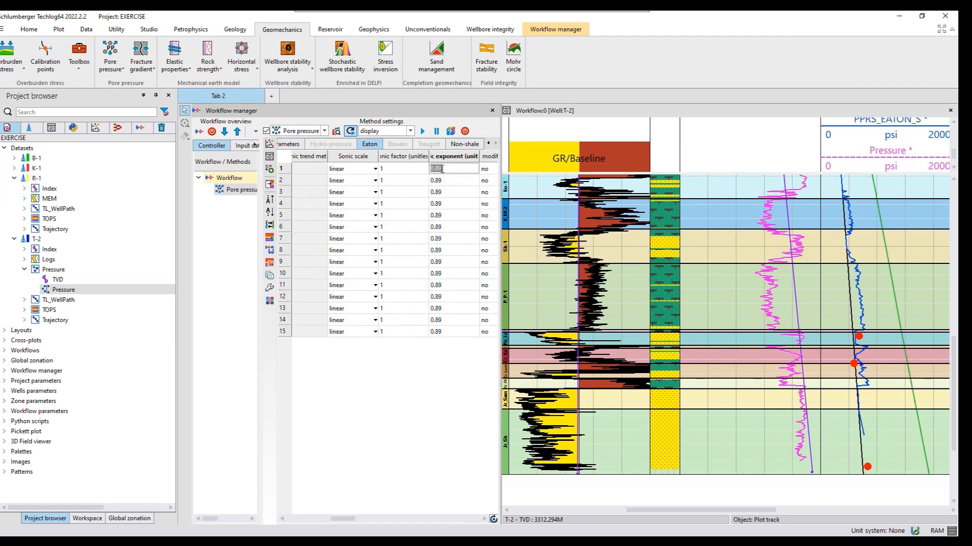
pyautogui.write('0')
pyautogui.press('Return')
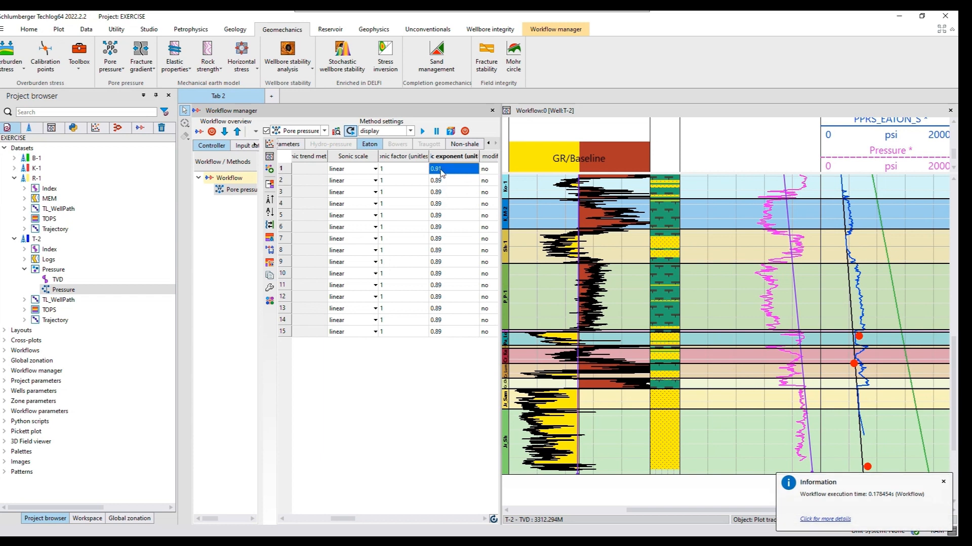
pyautogui.rightClick(441, 173)
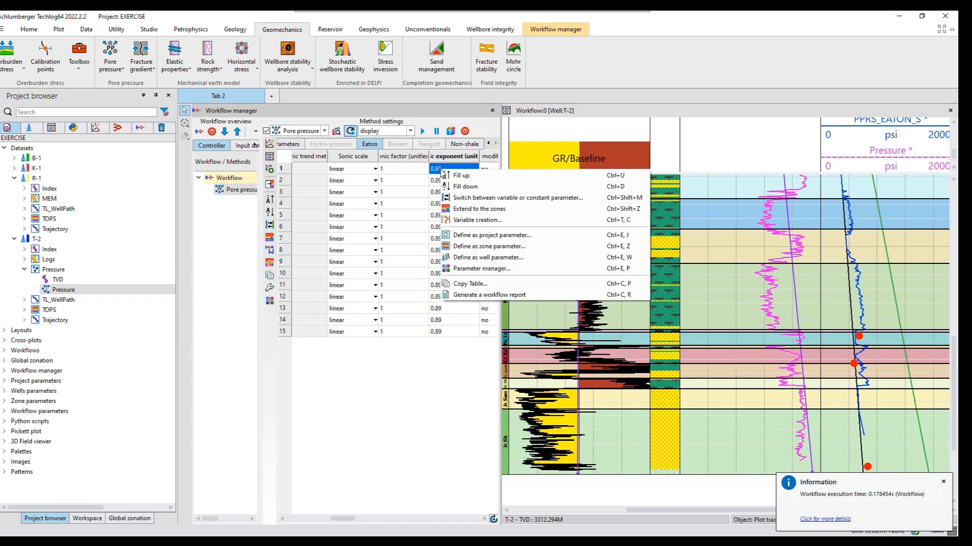
pyautogui.click(475, 188)
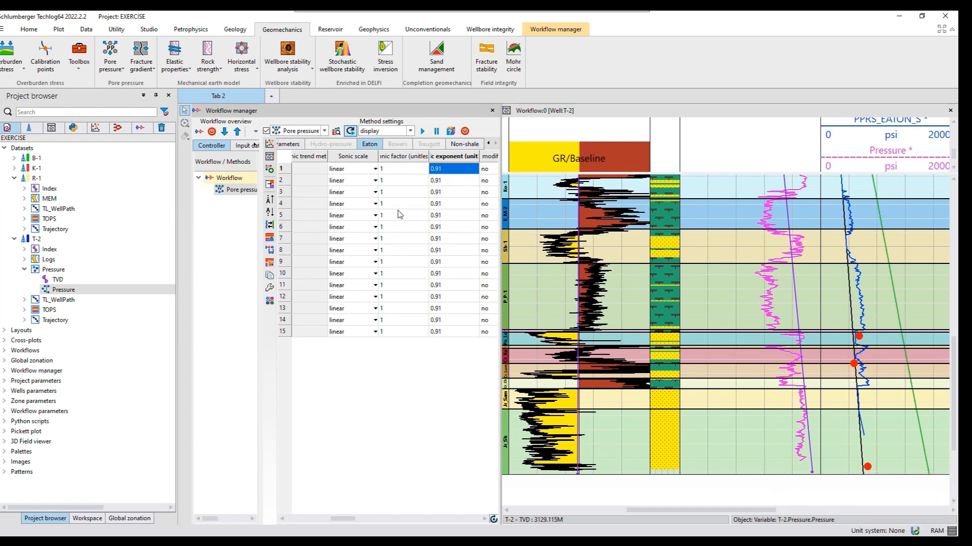
# Change the Eaton sonic exponent to 0.96 for the Mu zone and fill it down to all remaining zones
pyautogui.doubleClick(441, 168)
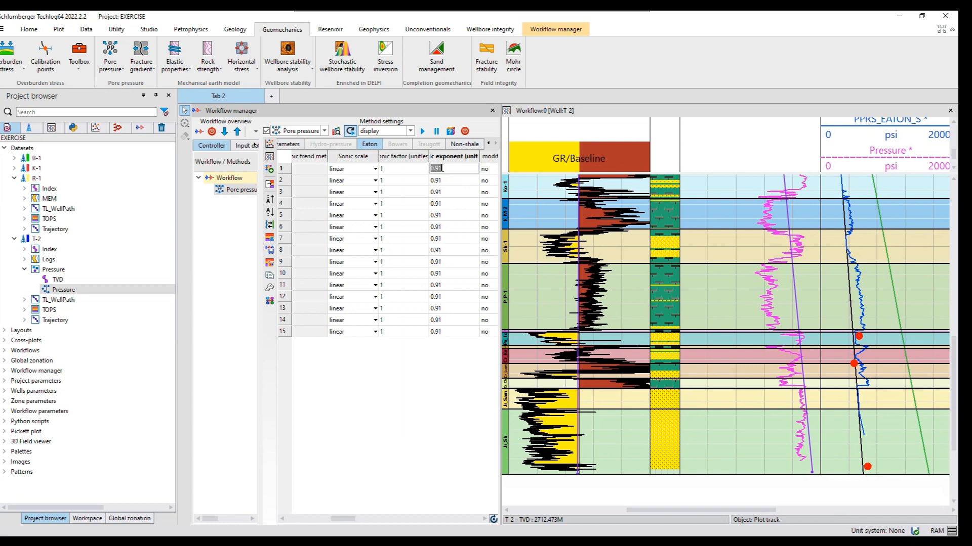
pyautogui.click(441, 168)
pyautogui.moveTo(429, 168); pyautogui.dragTo(427, 172)
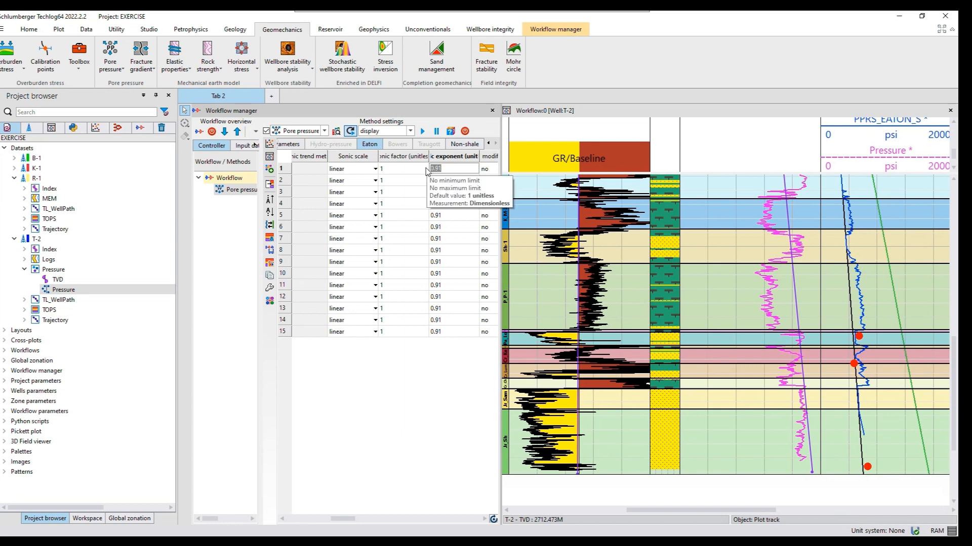
pyautogui.write('0')
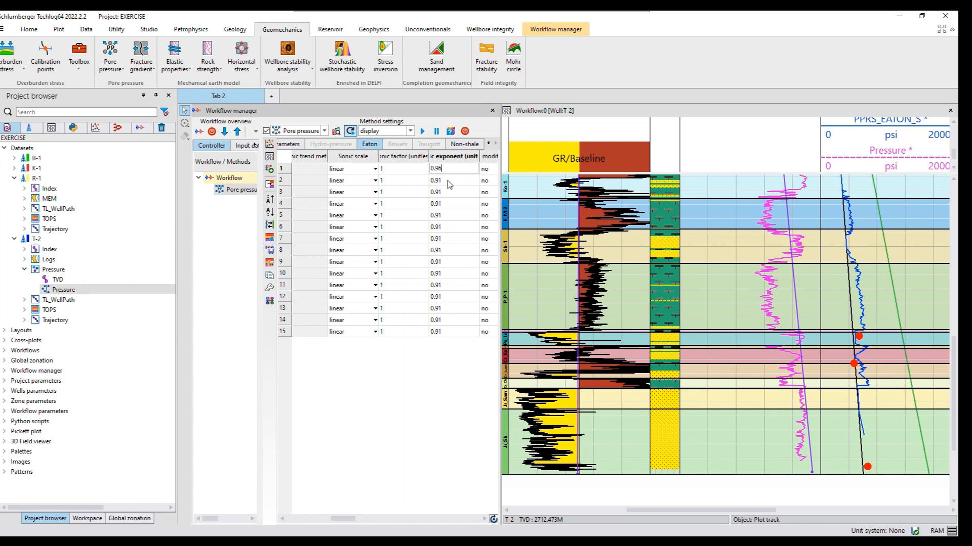
pyautogui.press('Return')
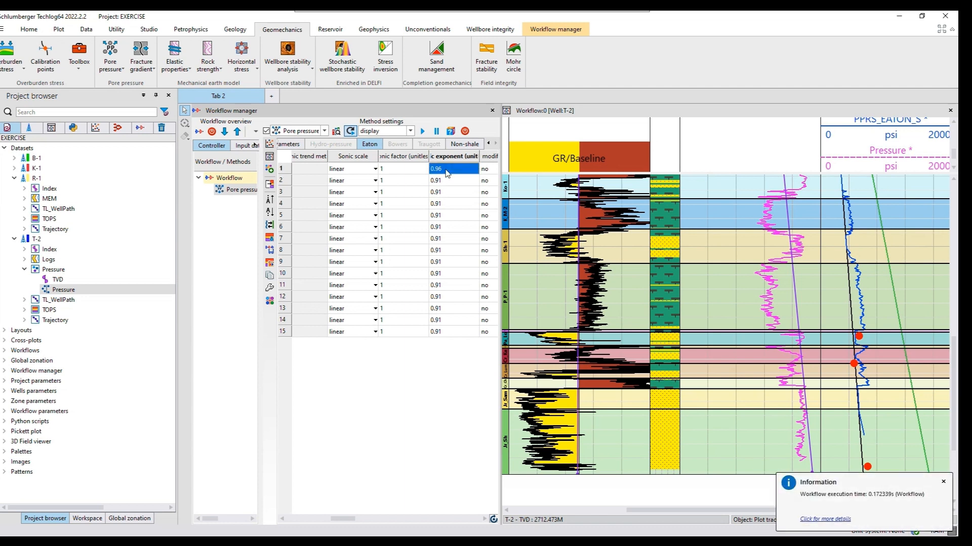
pyautogui.rightClick(446, 170)
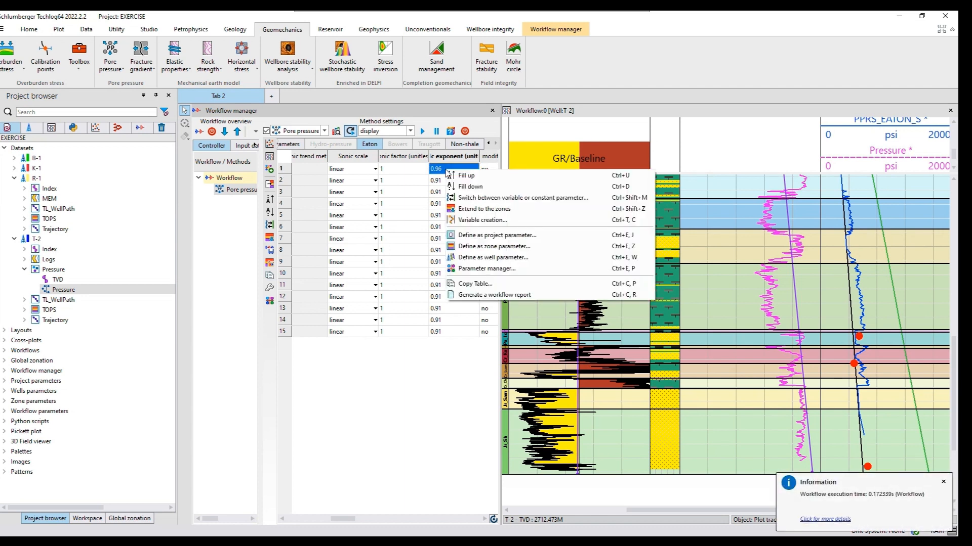
pyautogui.click(467, 187)
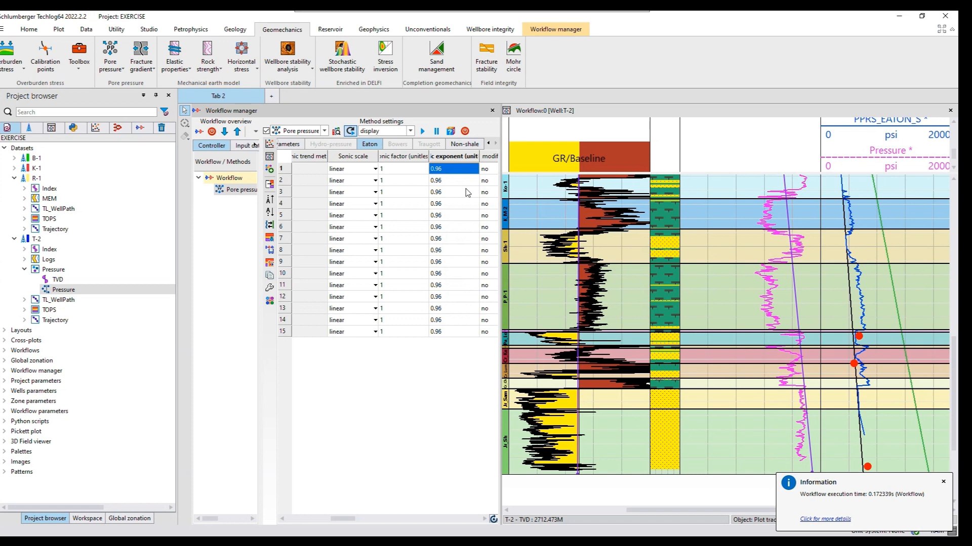
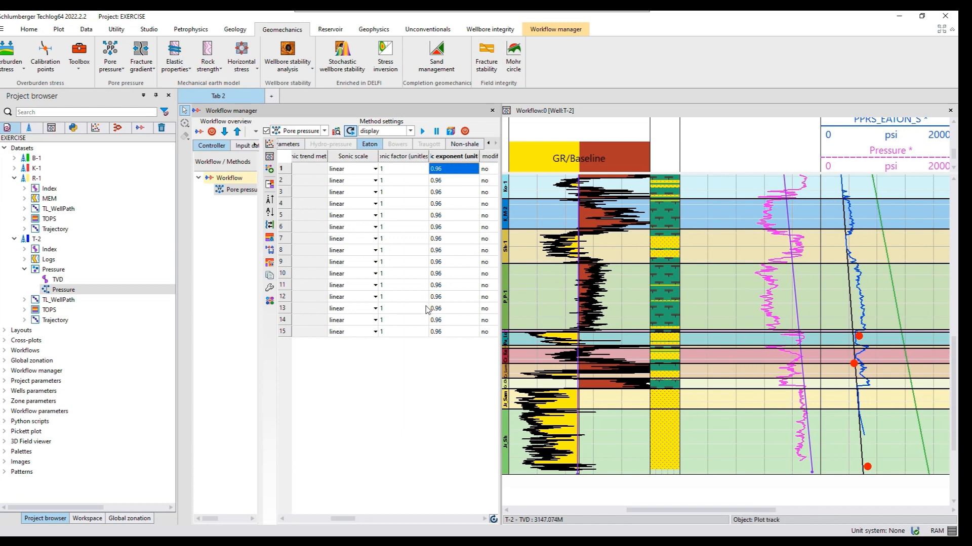
# Shift the lower end of T-2's sonic trendline on the DTCO log slightly toward higher slowness to fit the Jr_Sh zone
pyautogui.click(773, 213)
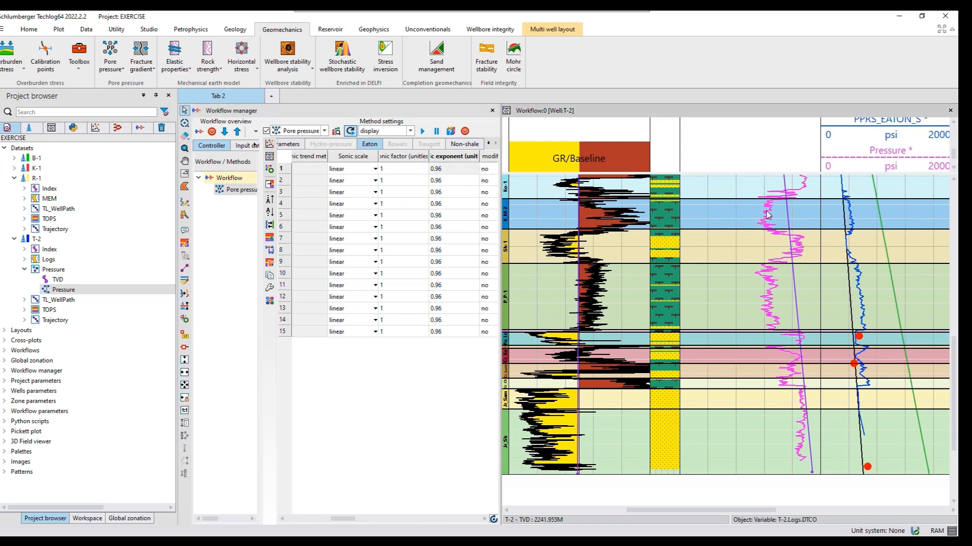
pyautogui.click(768, 215)
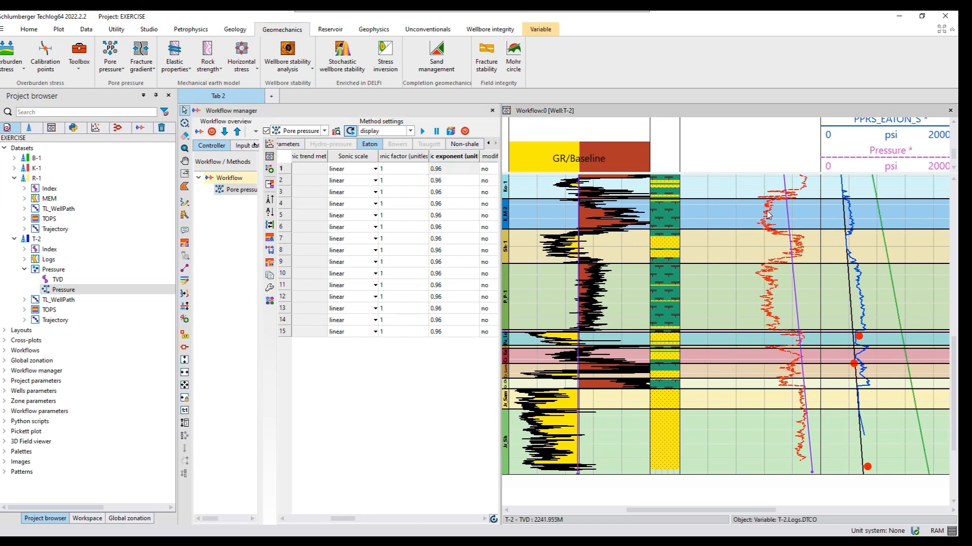
pyautogui.click(185, 270)
pyautogui.moveTo(812, 472); pyautogui.dragTo(809, 473)
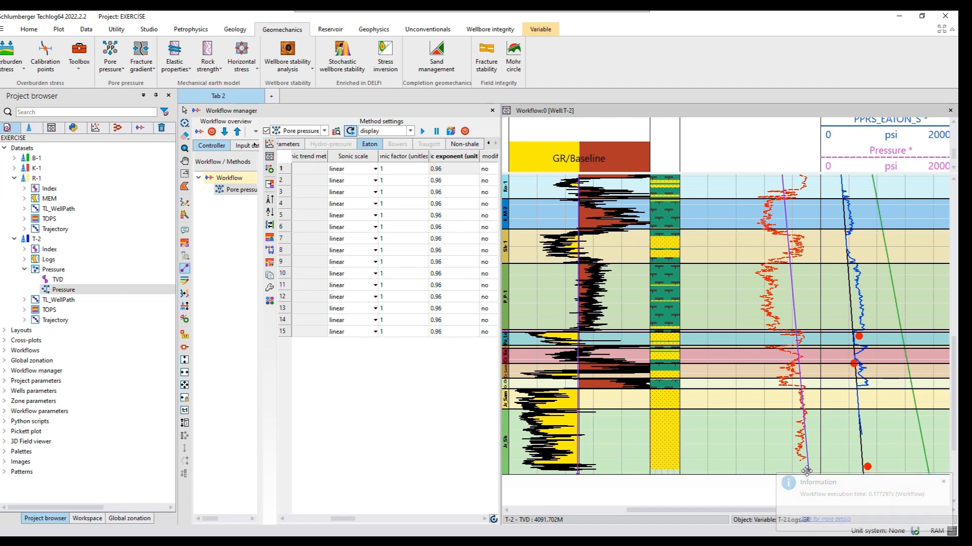
pyautogui.moveTo(806, 471); pyautogui.dragTo(806, 471)
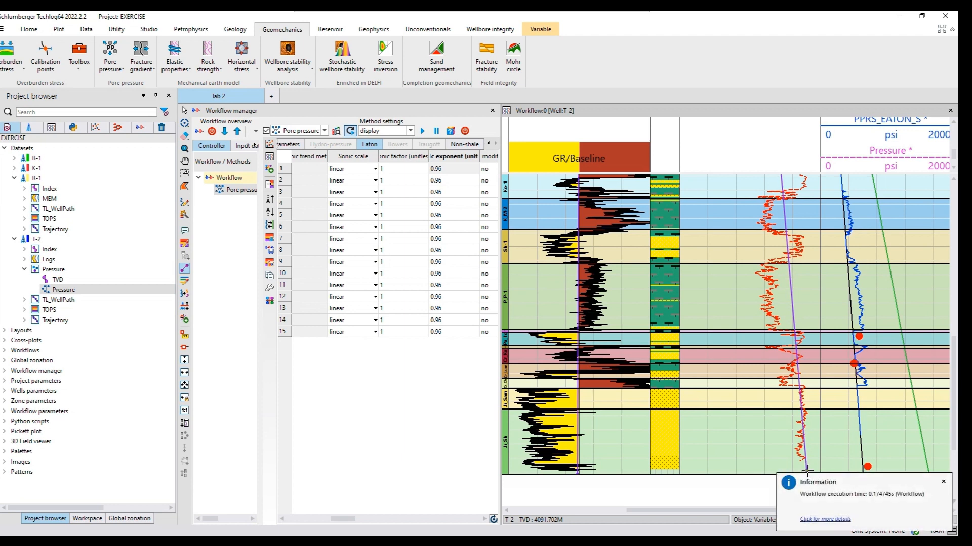
pyautogui.moveTo(806, 470); pyautogui.dragTo(808, 470)
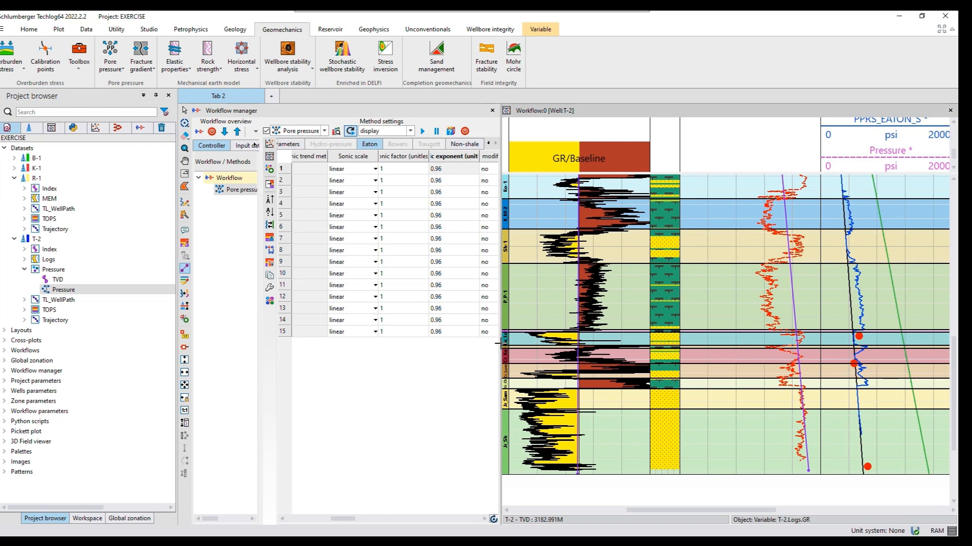
# Transpose the Eaton parameter table so zones run as columns, and set the sonic exponent of zone Pa_Lo to 1.2
pyautogui.click(493, 519)
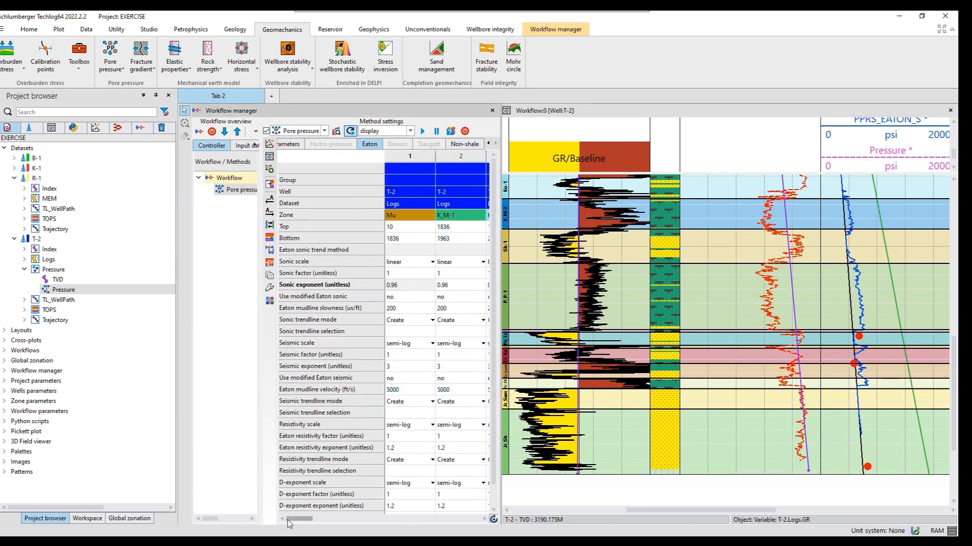
pyautogui.moveTo(288, 520); pyautogui.dragTo(365, 517)
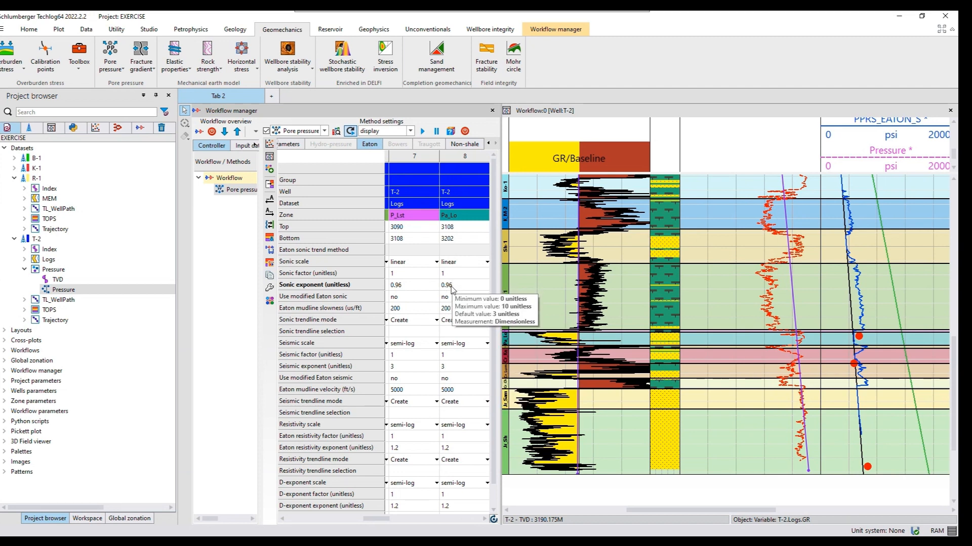
pyautogui.doubleClick(452, 285)
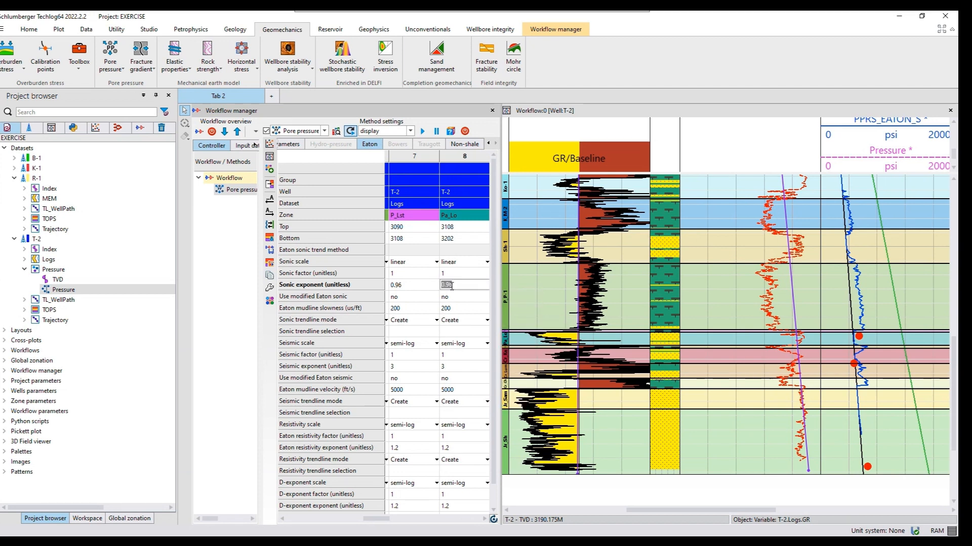
pyautogui.write('1.2')
pyautogui.click(563, 132)
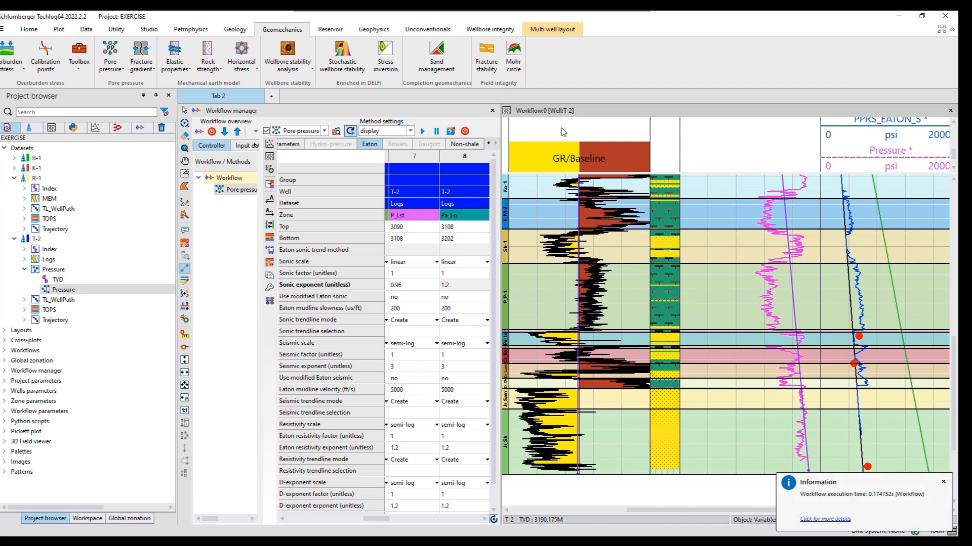
# Try a sonic exponent of 2 for zone Pa_Lo
pyautogui.click(449, 286)
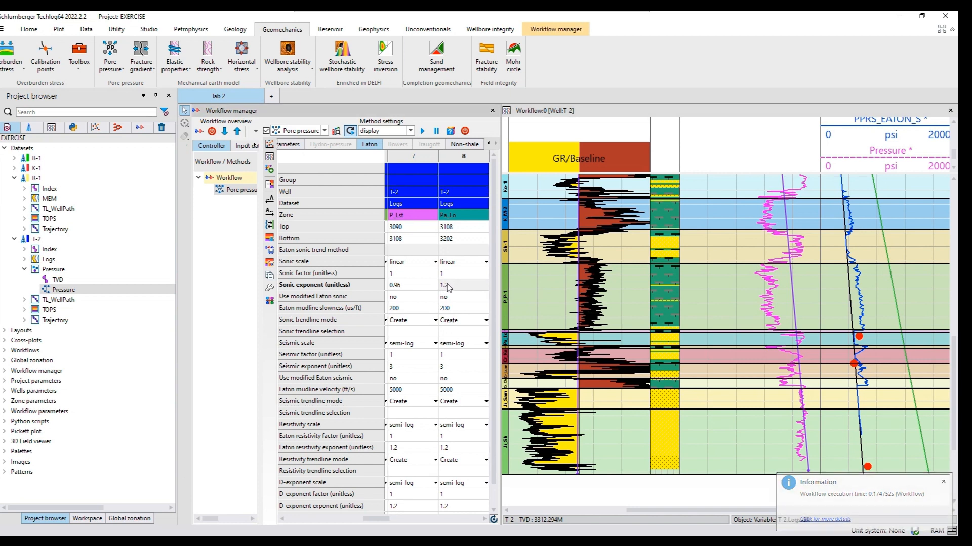
pyautogui.click(447, 284)
pyautogui.click(448, 284)
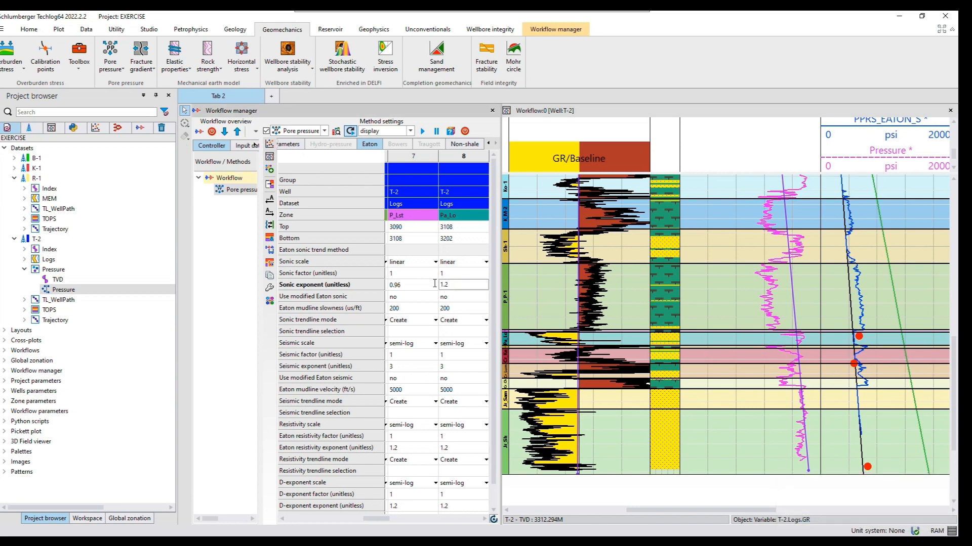
pyautogui.moveTo(448, 284); pyautogui.dragTo(434, 284)
pyautogui.write('2')
pyautogui.click(446, 276)
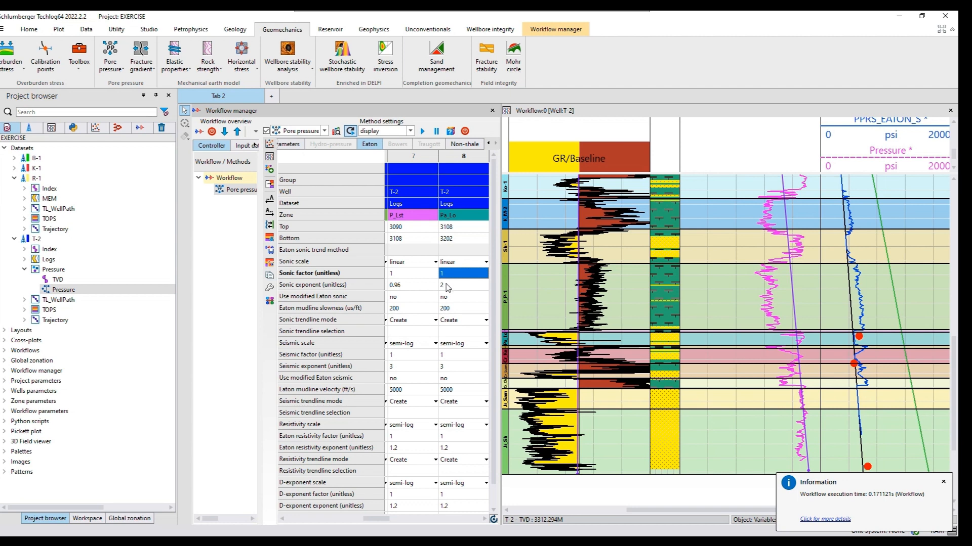
# Set the sonic exponent of zone Pa_Lo to 3 and dismiss the workflow execution message
pyautogui.click(446, 285)
pyautogui.click(446, 285)
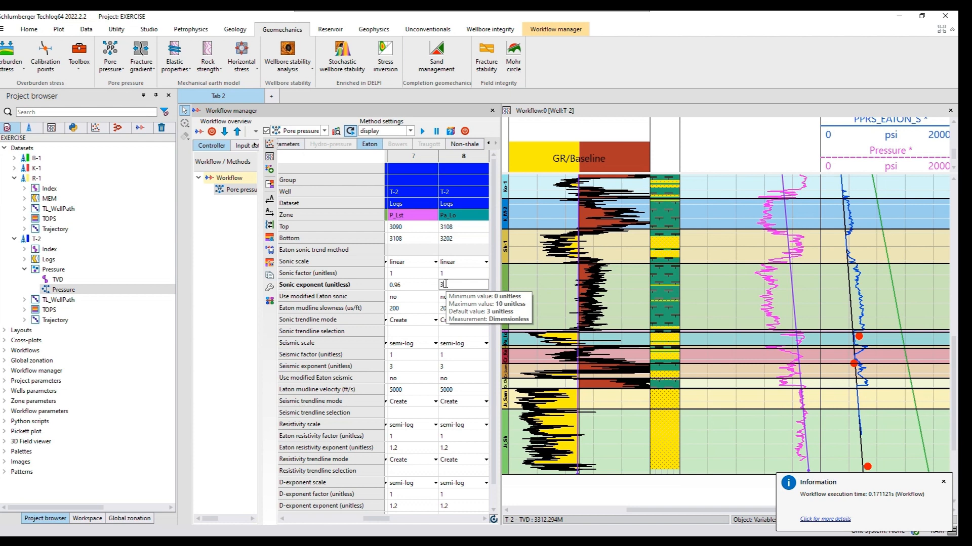
pyautogui.write('3')
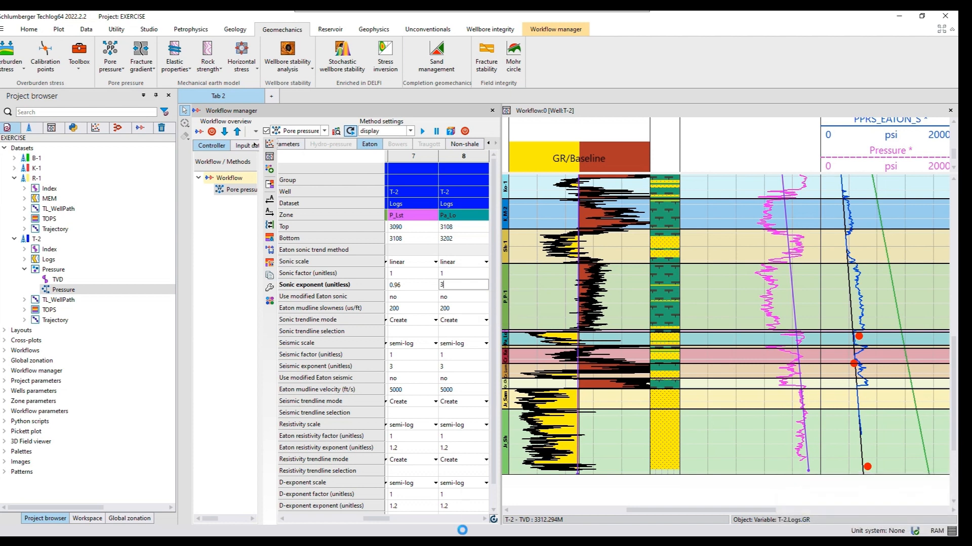
pyautogui.press('Return')
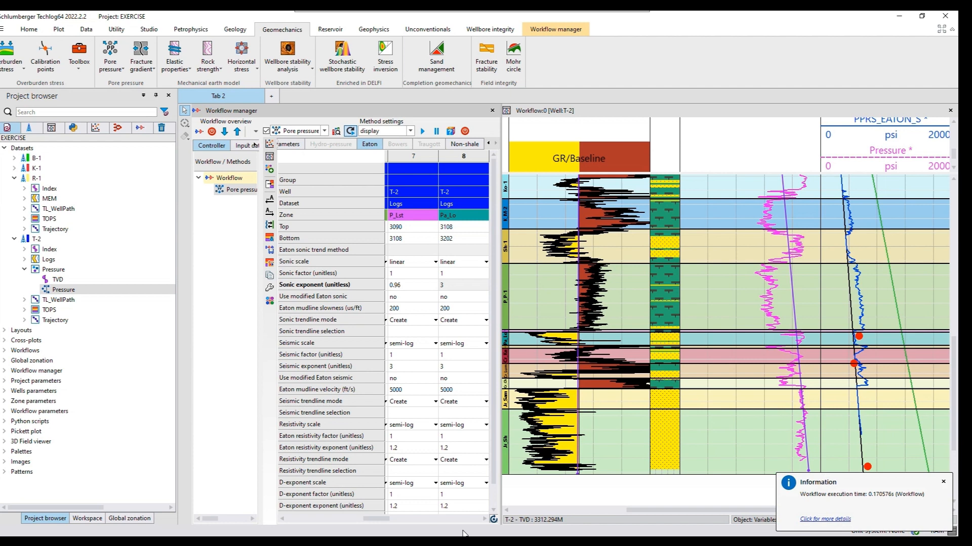
pyautogui.click(941, 482)
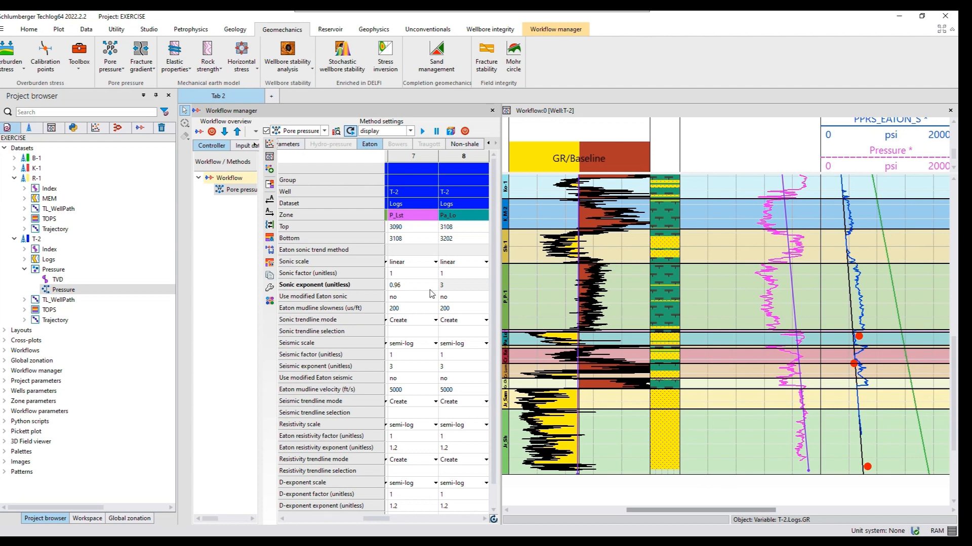
# Review the non-shale method assigned to each T-2 zone and examine the Eaton pore pressure and mud weight tracks
pyautogui.click(458, 146)
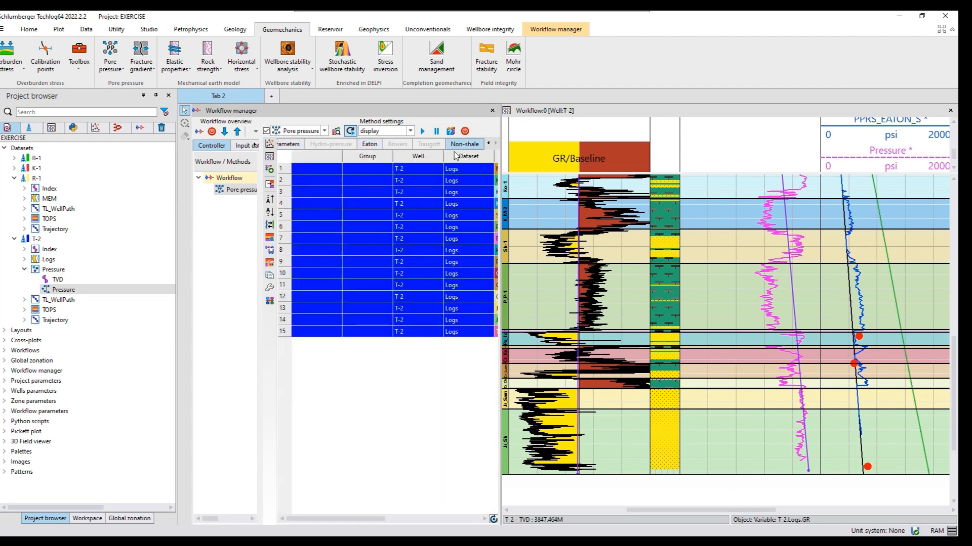
pyautogui.moveTo(381, 520); pyautogui.dragTo(482, 522)
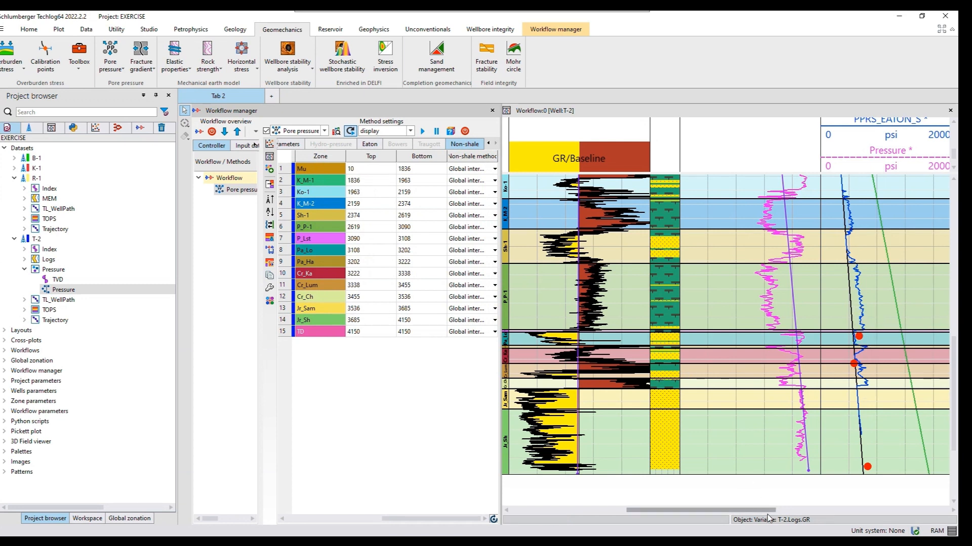
pyautogui.moveTo(775, 511); pyautogui.dragTo(814, 511)
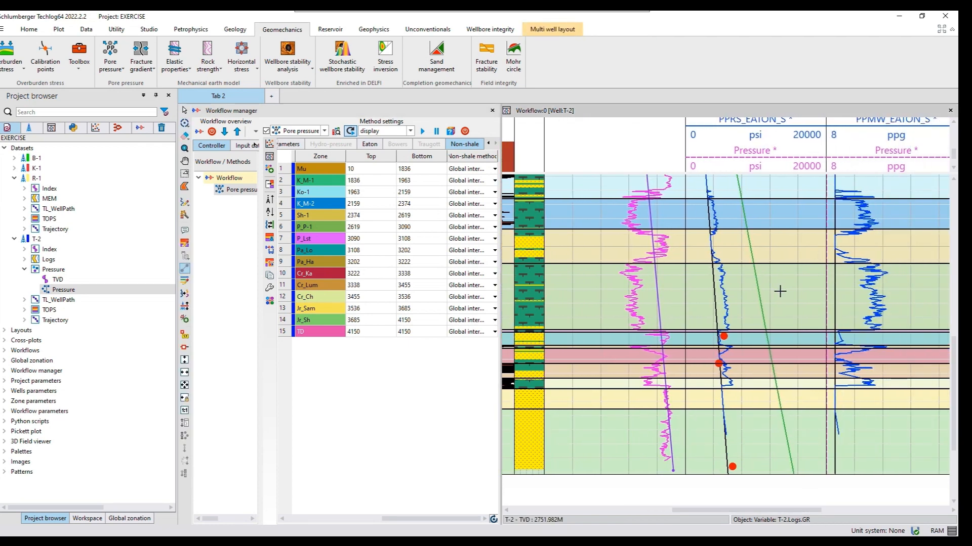
pyautogui.scroll(3, 780, 291)
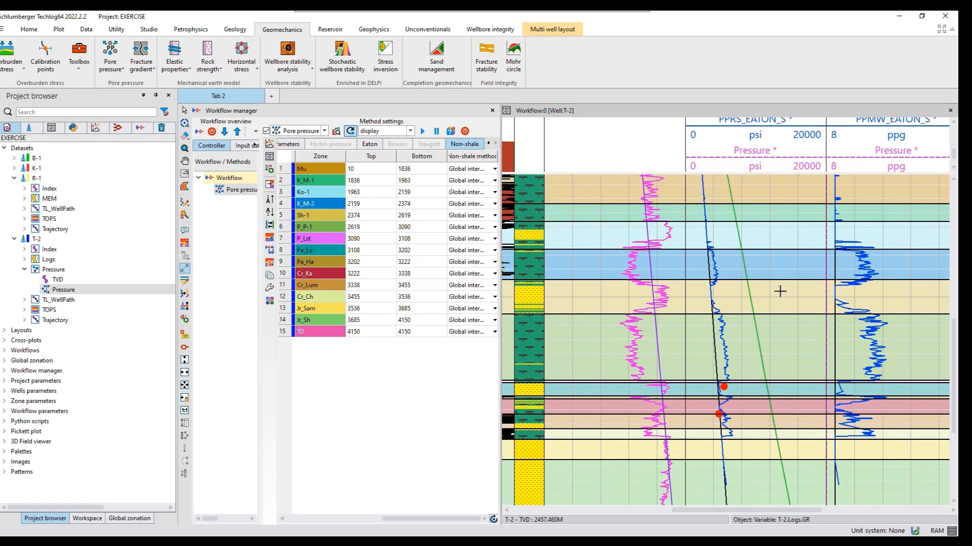
pyautogui.scroll(2, 780, 291)
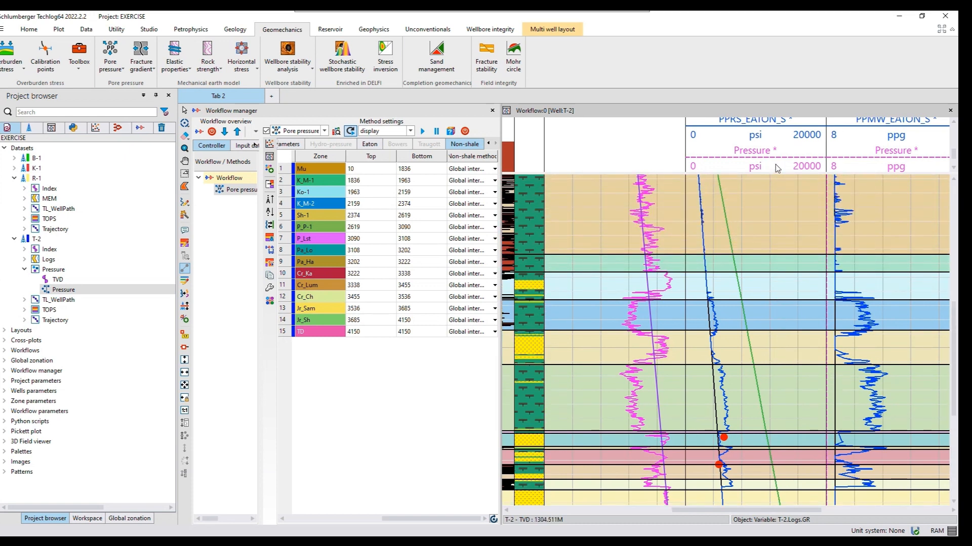
# Save the Eaton pore pressure curve of T-2 as the variable PPRS_EATON_S
pyautogui.scroll(3, 781, 152)
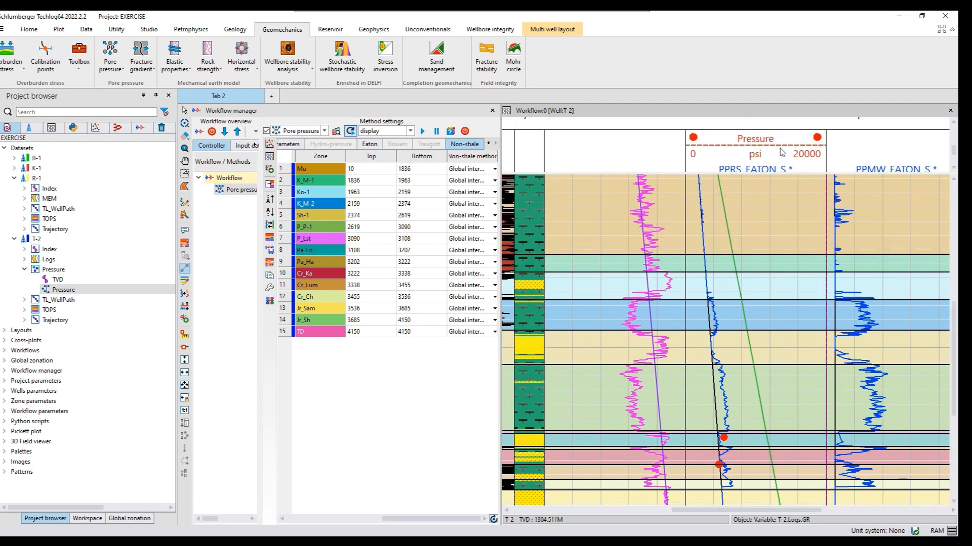
pyautogui.scroll(-3, 781, 152)
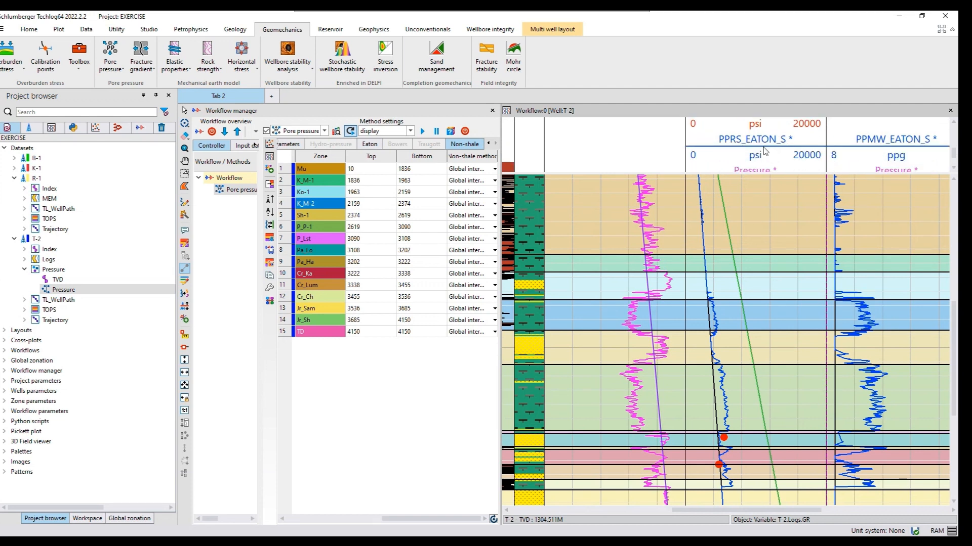
pyautogui.click(765, 151)
pyautogui.rightClick(765, 151)
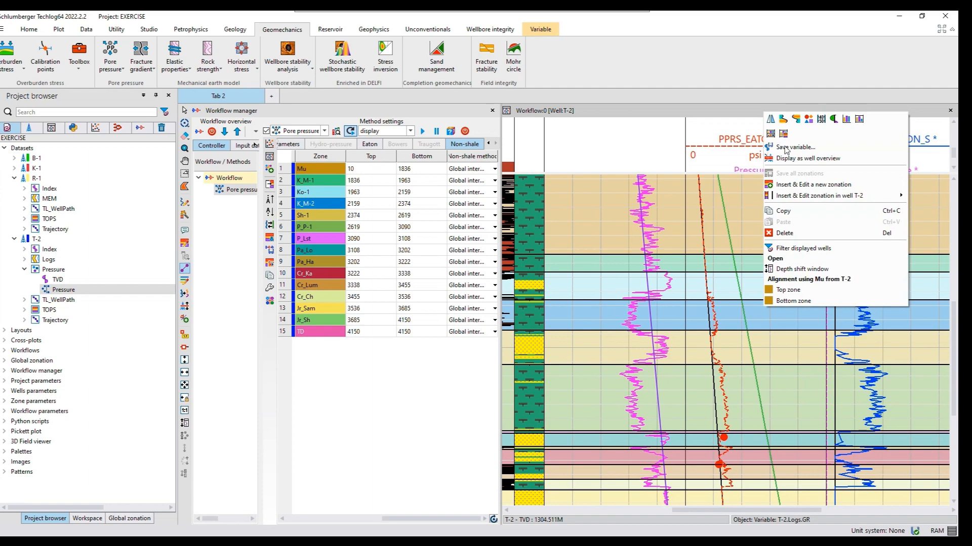
pyautogui.click(785, 147)
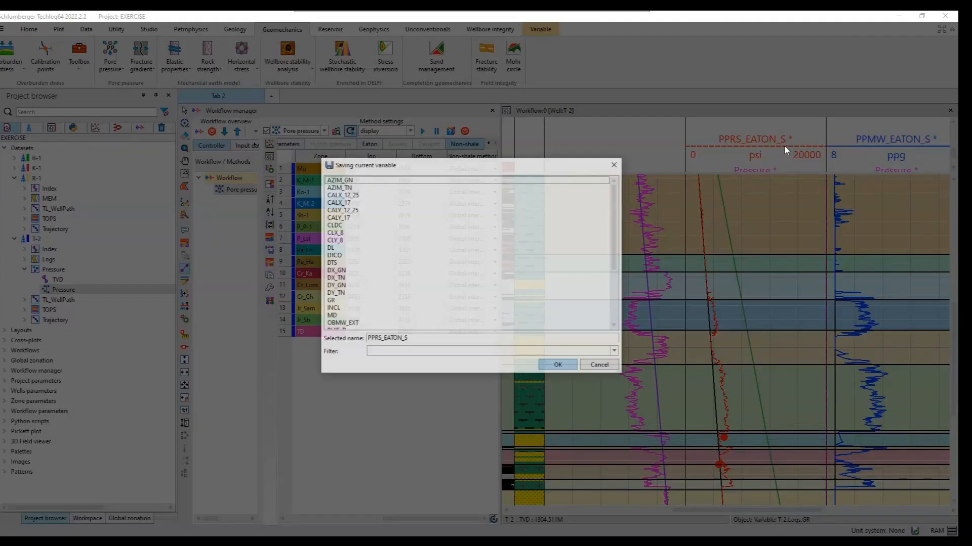
pyautogui.click(568, 368)
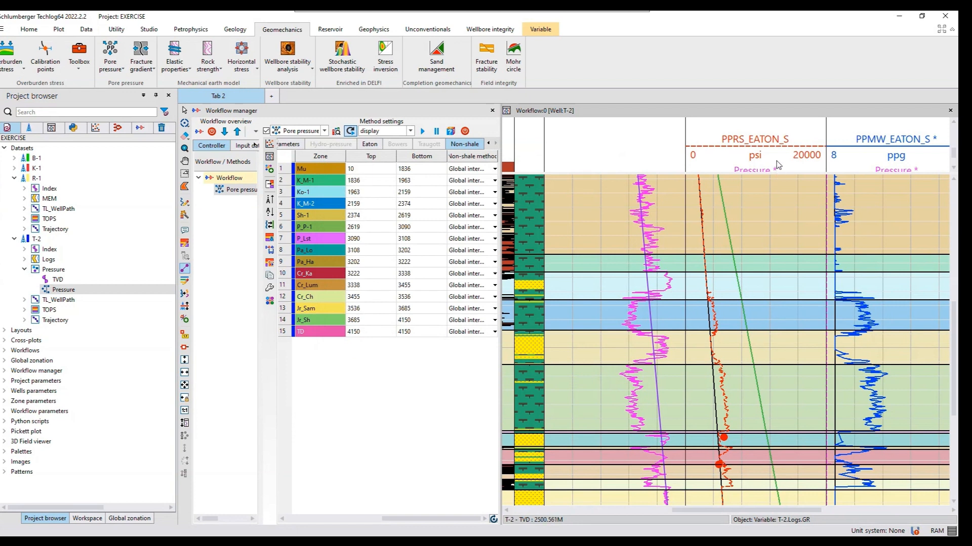
# Save the normal pore pressure curve of T-2 as the variable PPRS_NORM
pyautogui.scroll(-5, 777, 164)
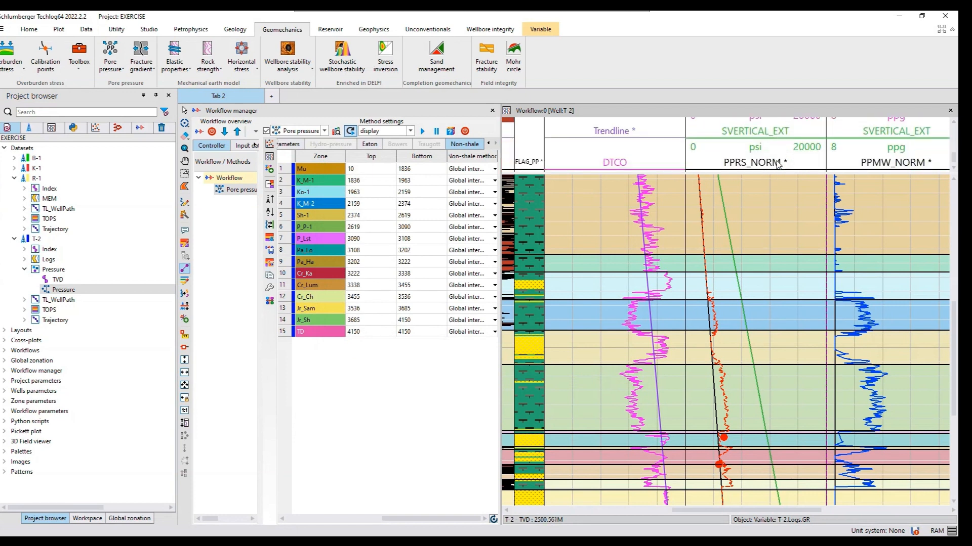
pyautogui.scroll(-2, 778, 164)
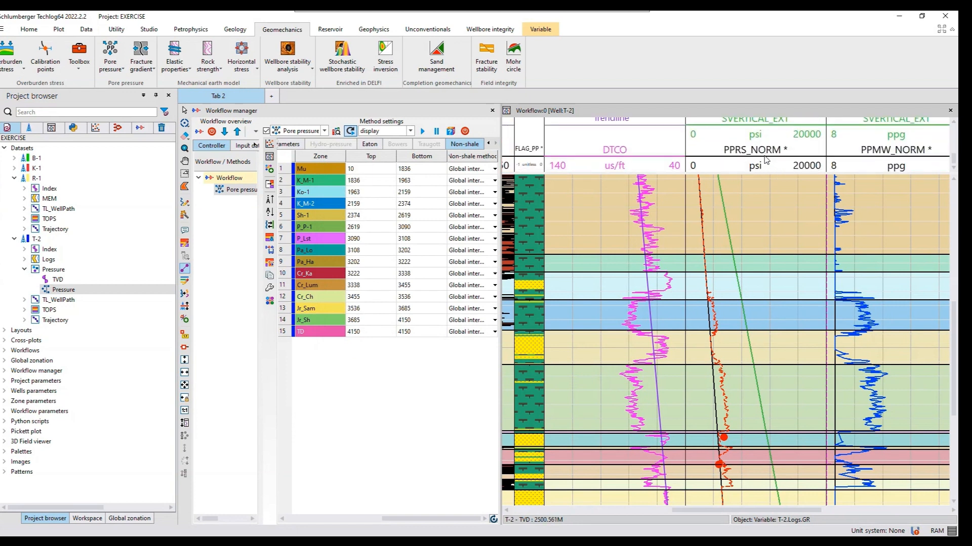
pyautogui.click(765, 156)
pyautogui.rightClick(765, 159)
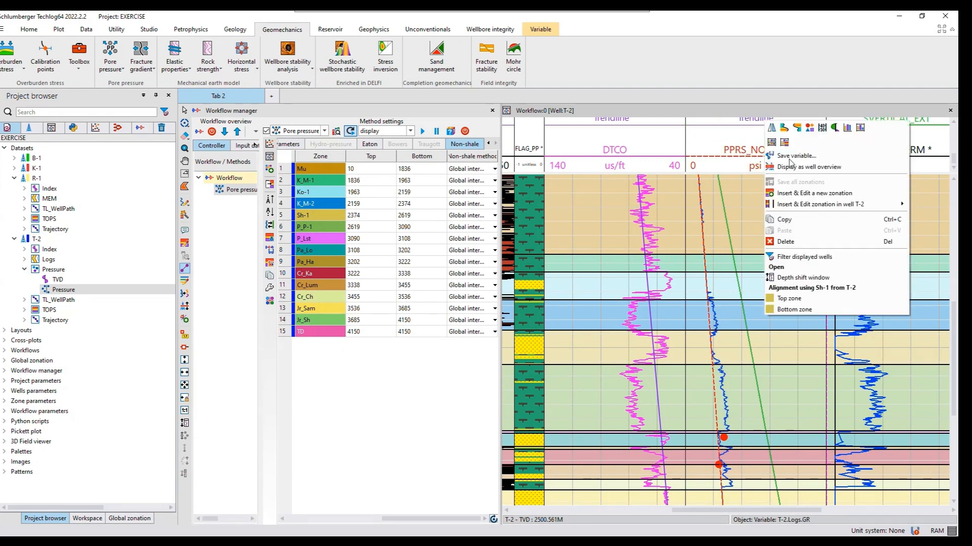
pyautogui.click(791, 157)
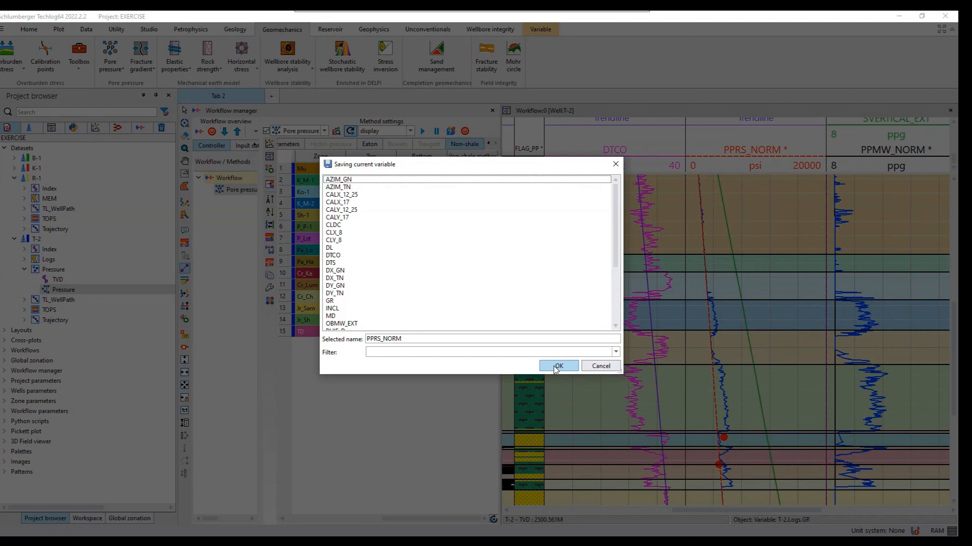
pyautogui.click(555, 367)
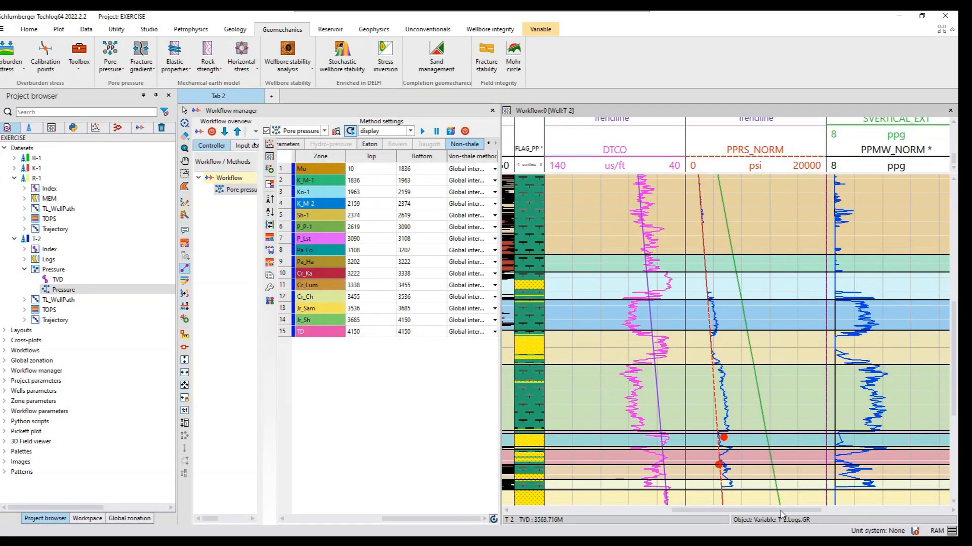
# Save the normal pore pressure mud weight curve of T-2 as the variable PPMW_NORM
pyautogui.moveTo(780, 511); pyautogui.dragTo(838, 508)
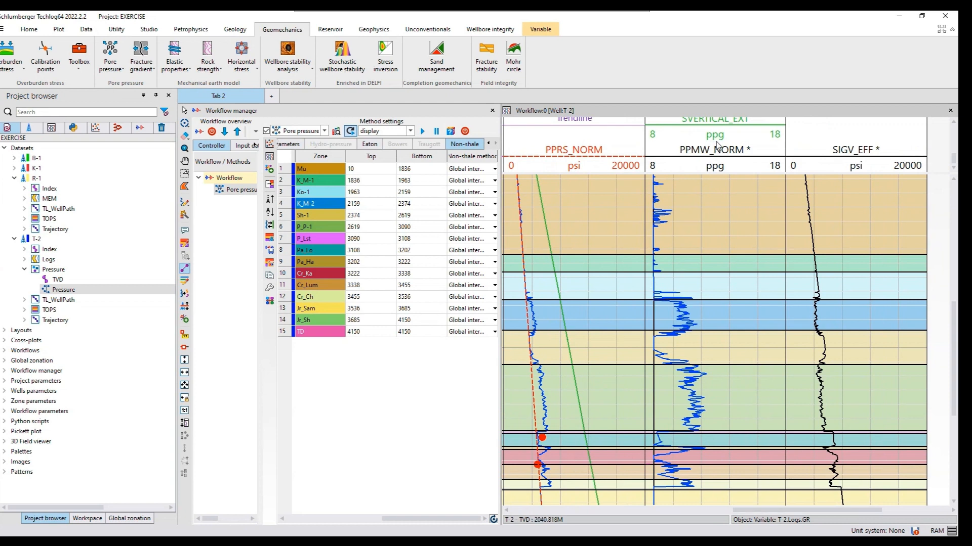
pyautogui.click(712, 159)
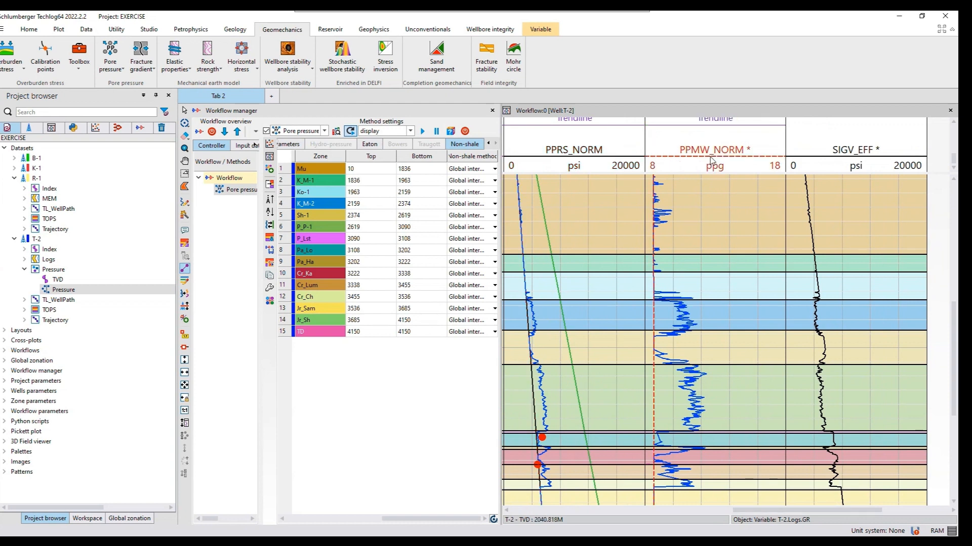
pyautogui.rightClick(711, 160)
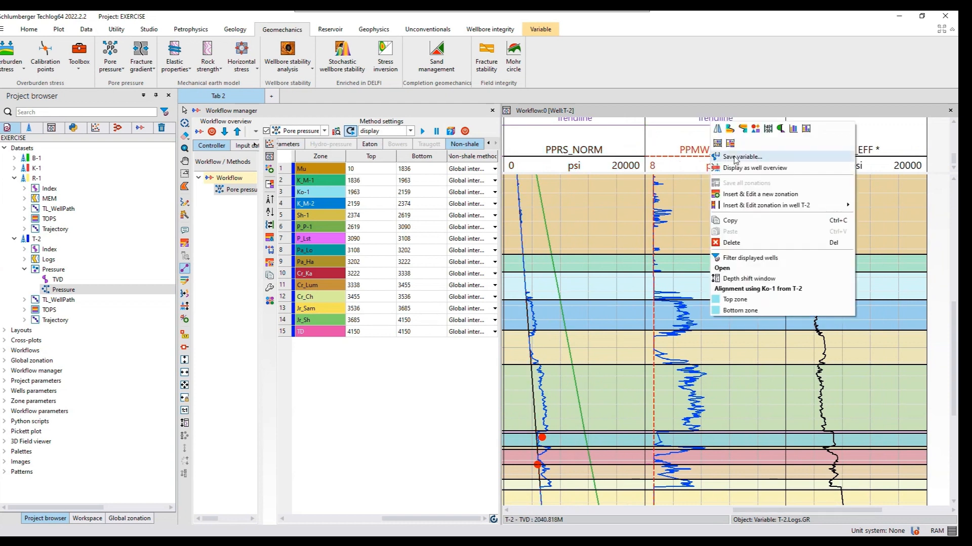
pyautogui.click(735, 160)
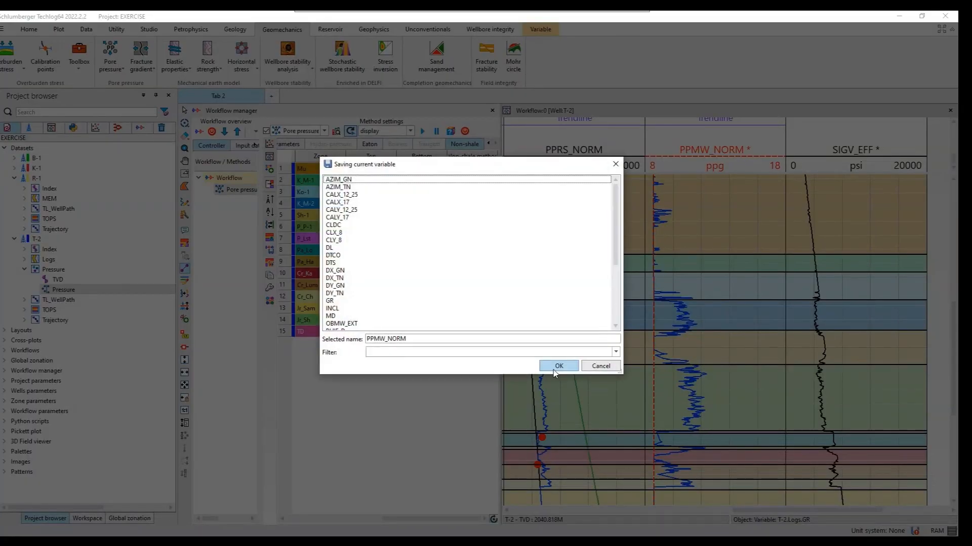
pyautogui.click(557, 367)
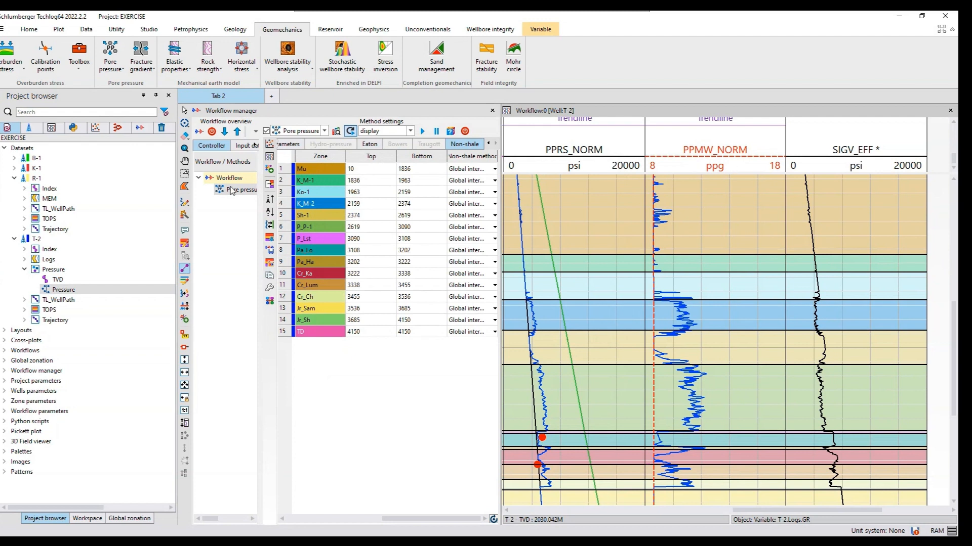
# Turn off trendline editing and save the Eaton mud weight curve of T-2 as the variable PPMW_EATON_S
pyautogui.click(186, 269)
pyautogui.scroll(2, 729, 205)
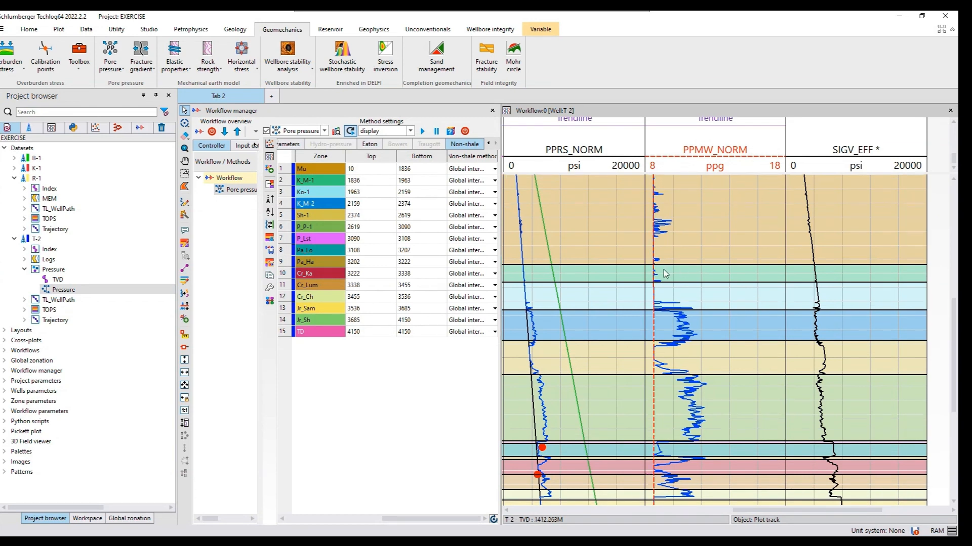
pyautogui.click(679, 330)
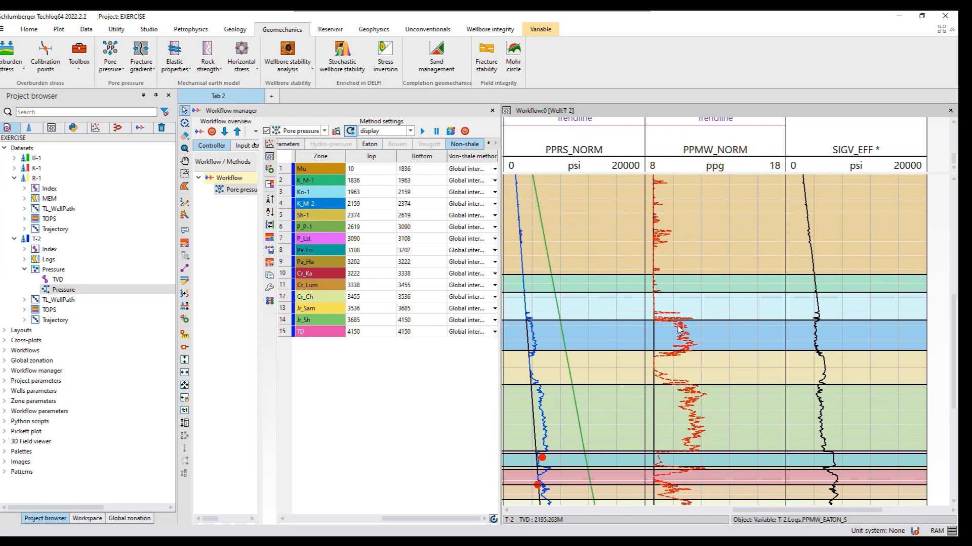
pyautogui.rightClick(679, 328)
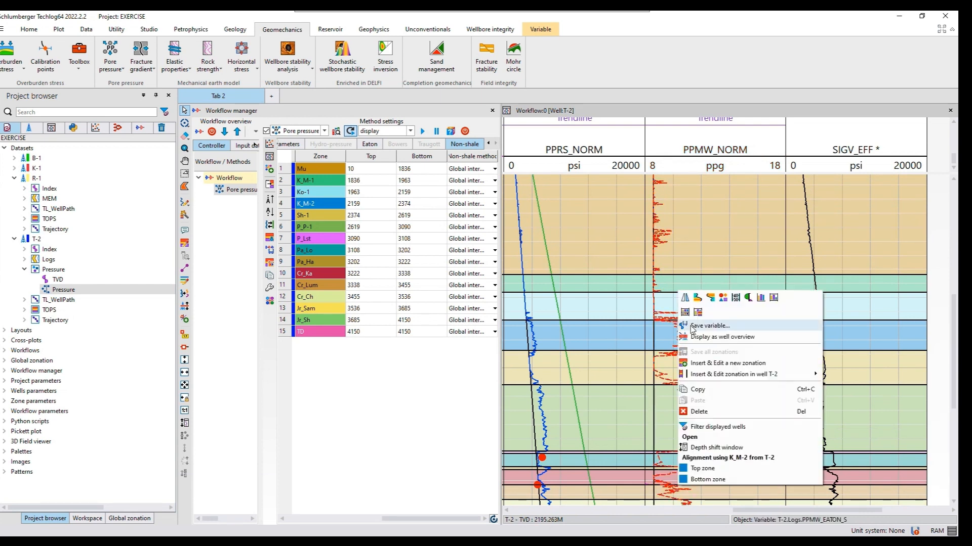
pyautogui.click(692, 327)
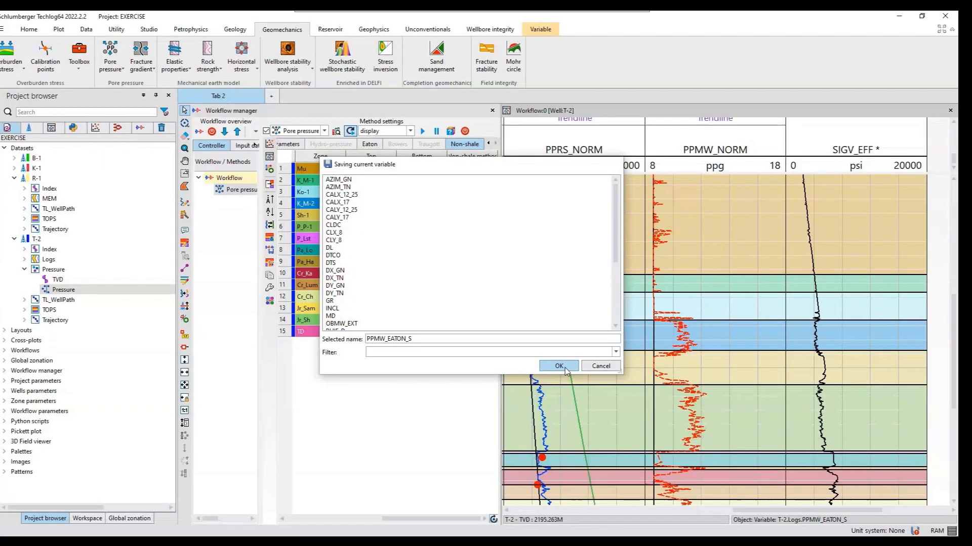
pyautogui.click(557, 367)
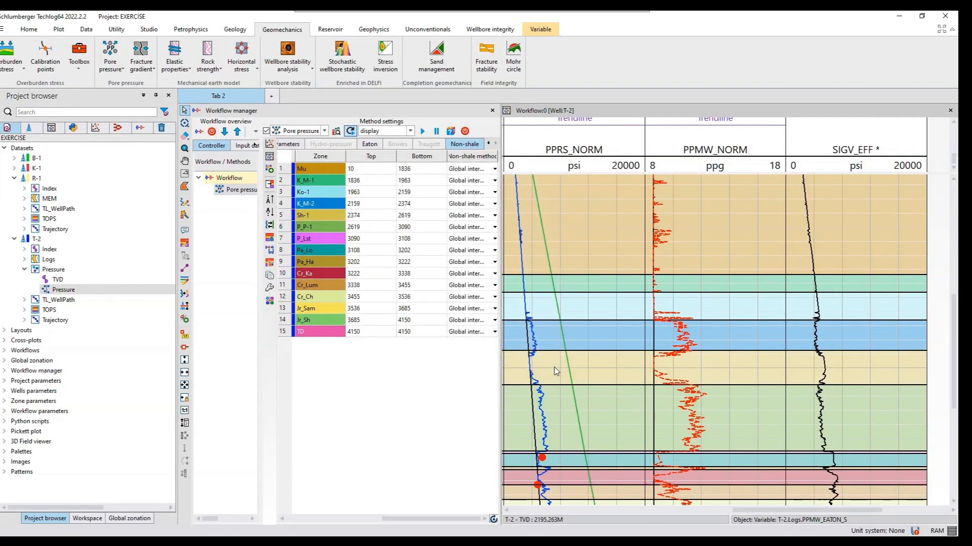
# Save the effective vertical stress curve of T-2 as the variable SIGV_EFF
pyautogui.rightClick(836, 160)
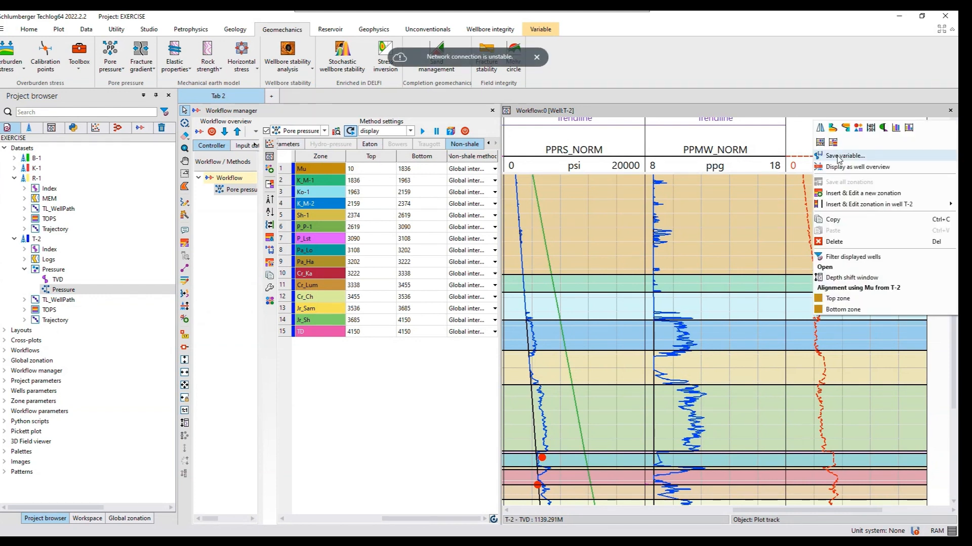
pyautogui.click(837, 160)
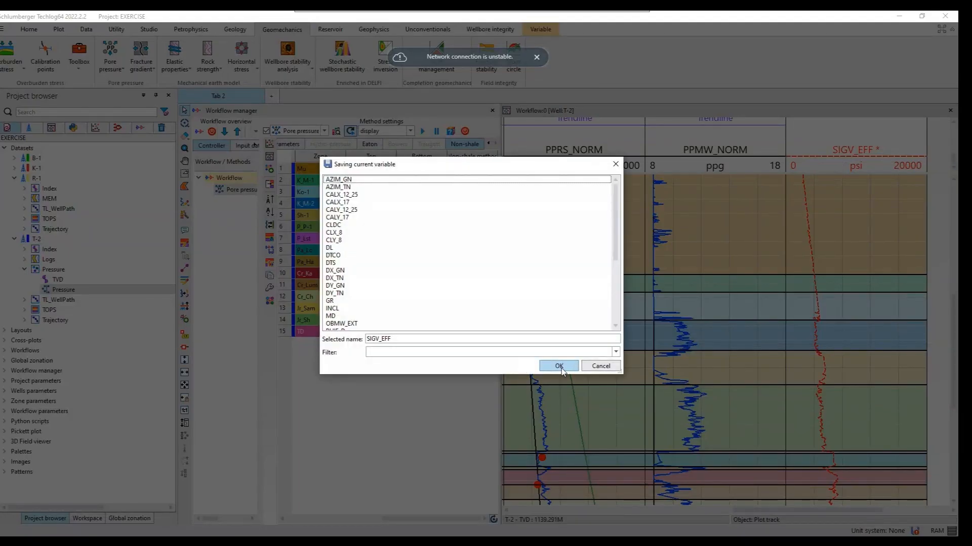
pyautogui.click(561, 369)
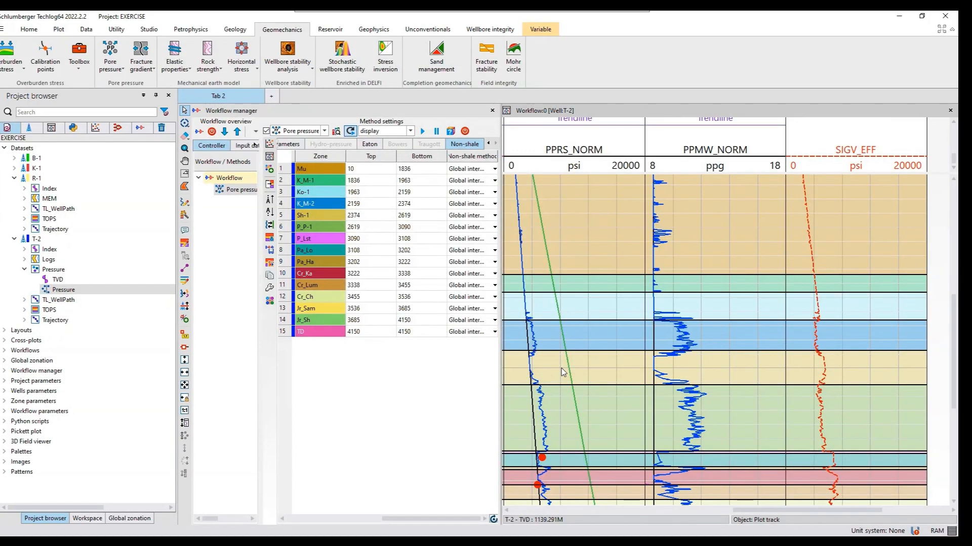
# Collapse T-2's Pressure dataset, expand its Logs dataset to check the saved curves, and widen the workflow manager's zone table
pyautogui.click(25, 270)
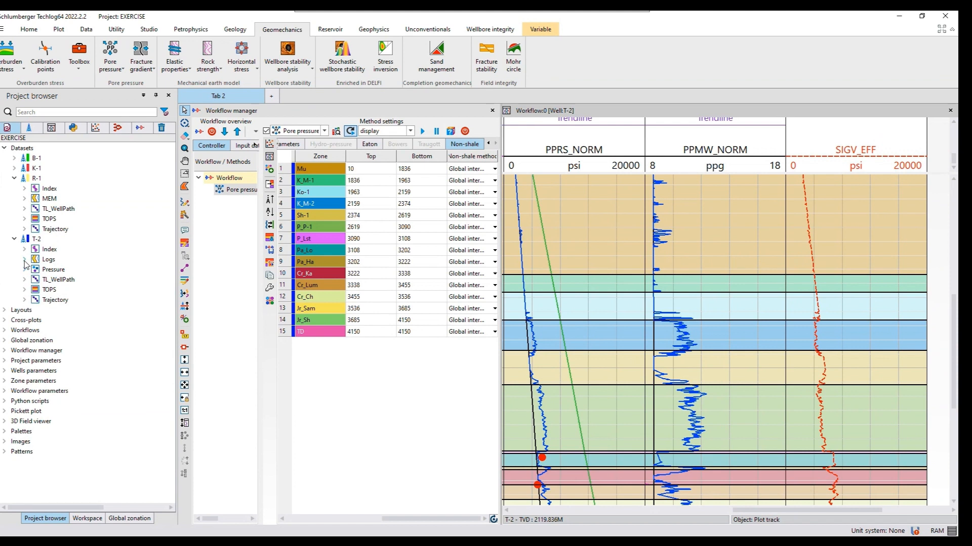
pyautogui.click(25, 260)
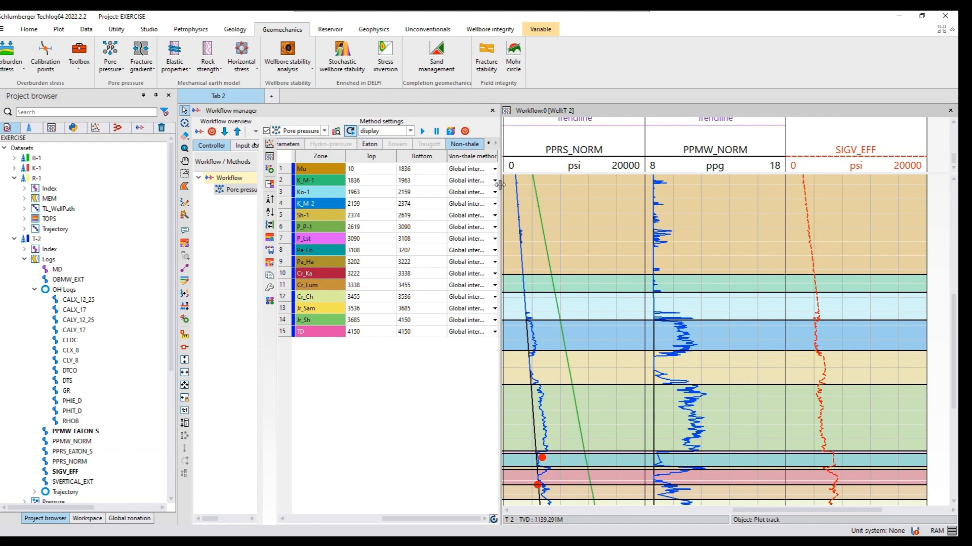
pyautogui.moveTo(499, 185); pyautogui.dragTo(611, 189)
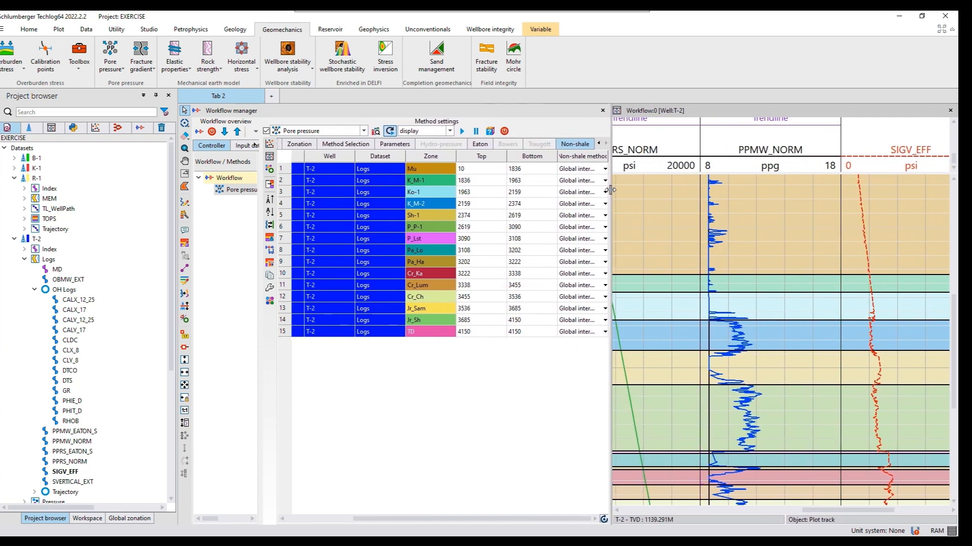